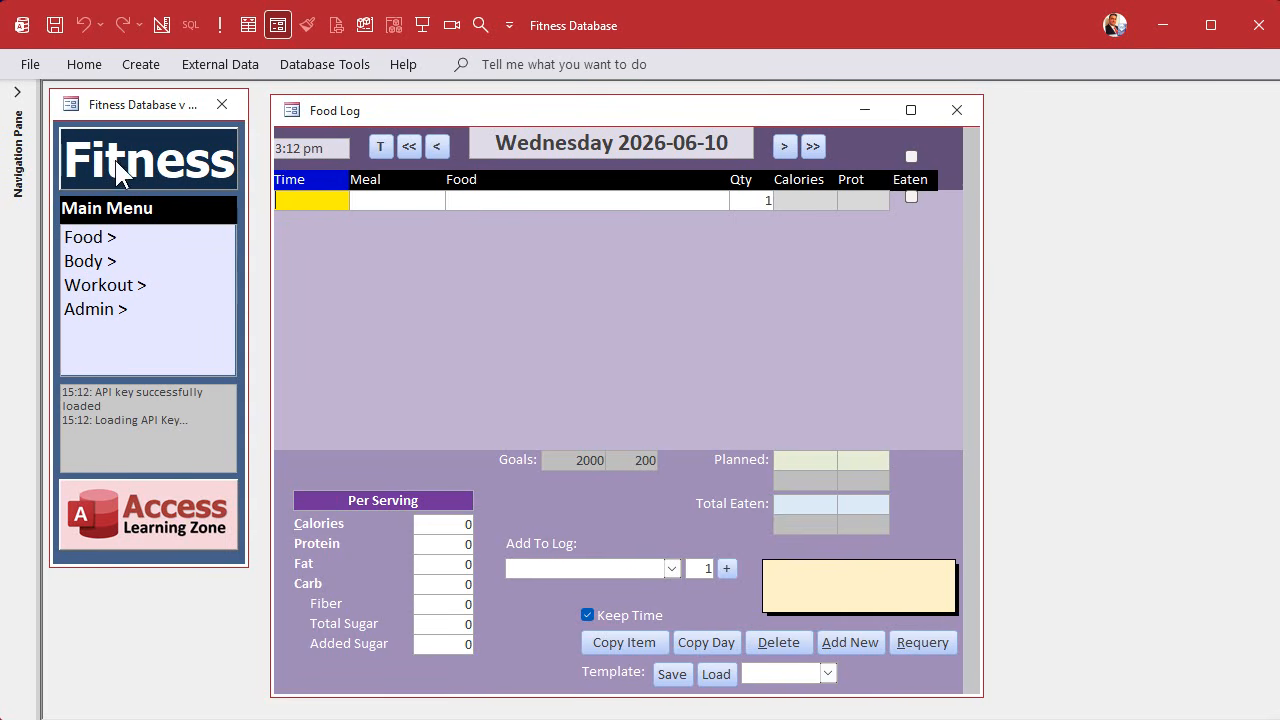
# - Rename the AutoNumber key field of the RoutineDetailT table to RoutineDetailID and close the table design
pyautogui.click(20, 100)
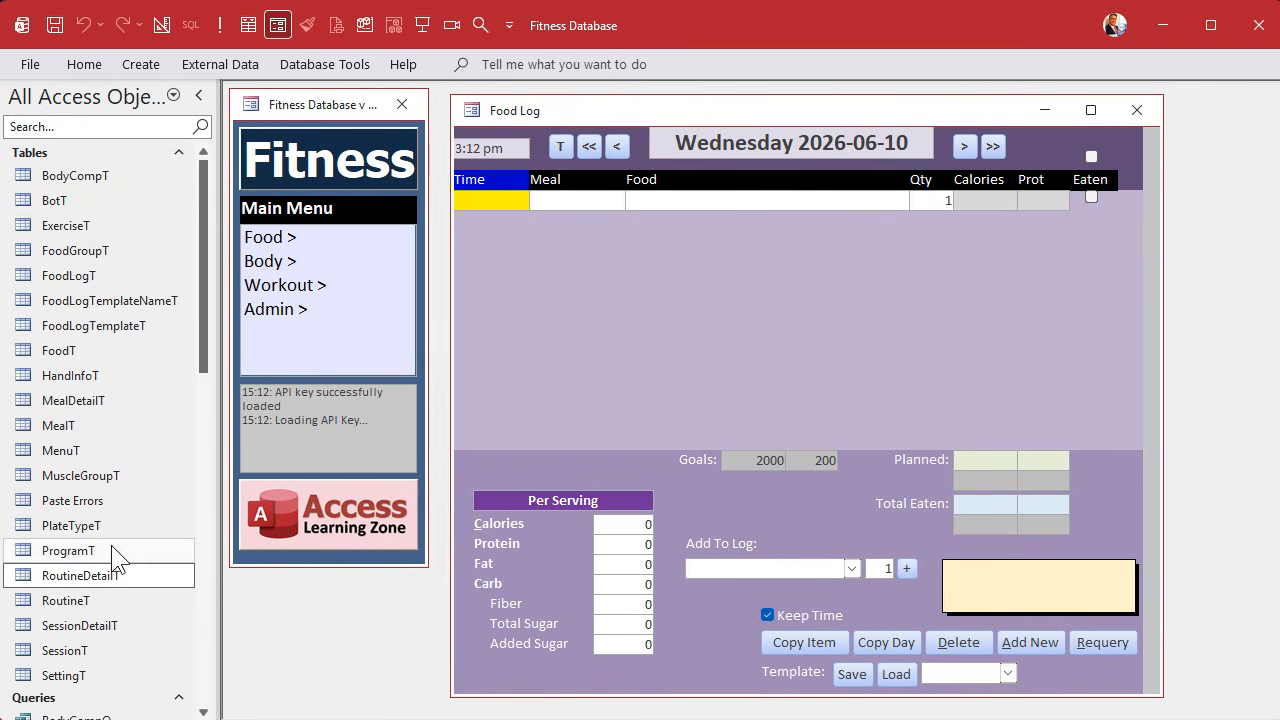
pyautogui.rightClick(103, 578)
pyautogui.click(166, 625)
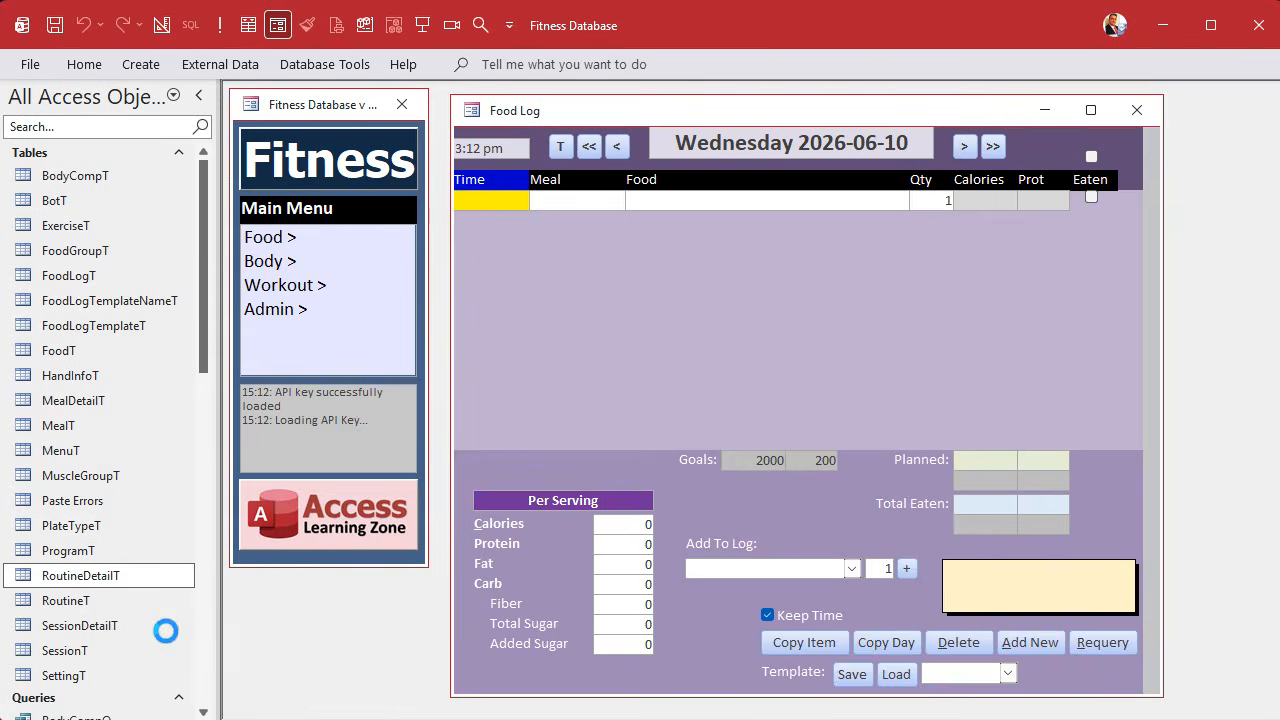
pyautogui.click(401, 233)
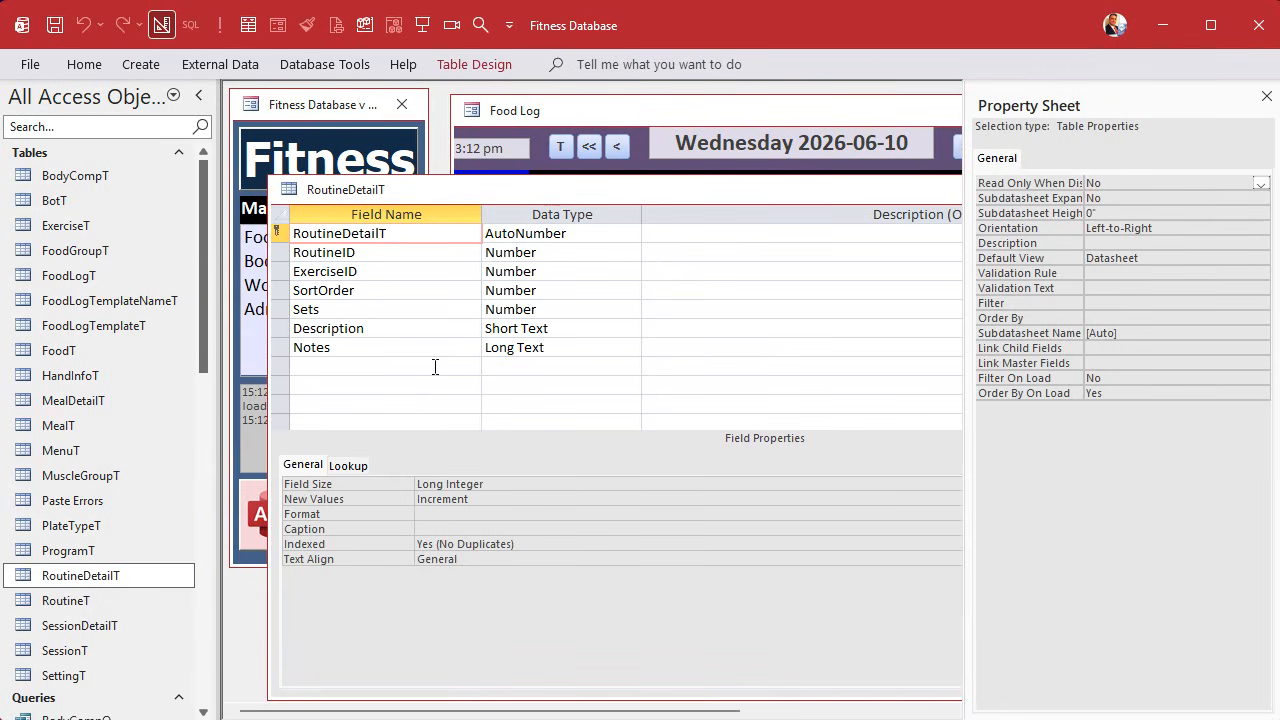
pyautogui.press('BackSpace')
pyautogui.write('ID')
pyautogui.press('Return')
pyautogui.press('Return')
pyautogui.press('Return')
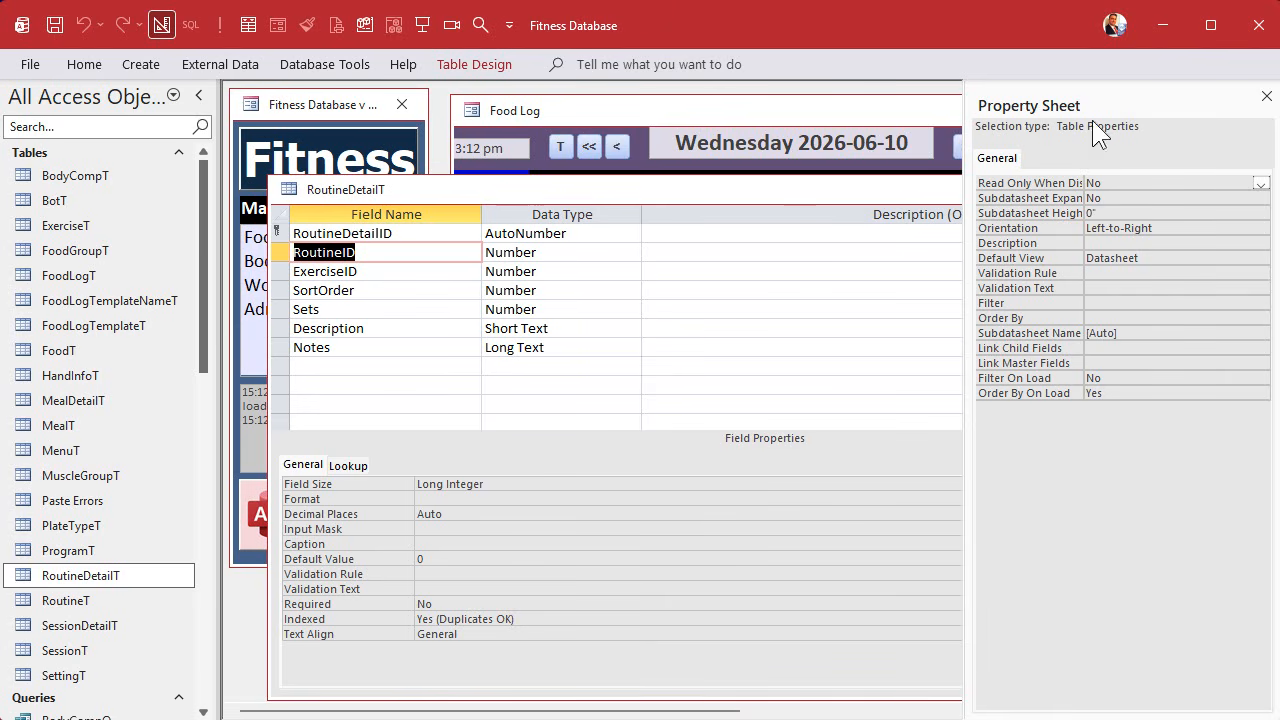
pyautogui.click(1266, 96)
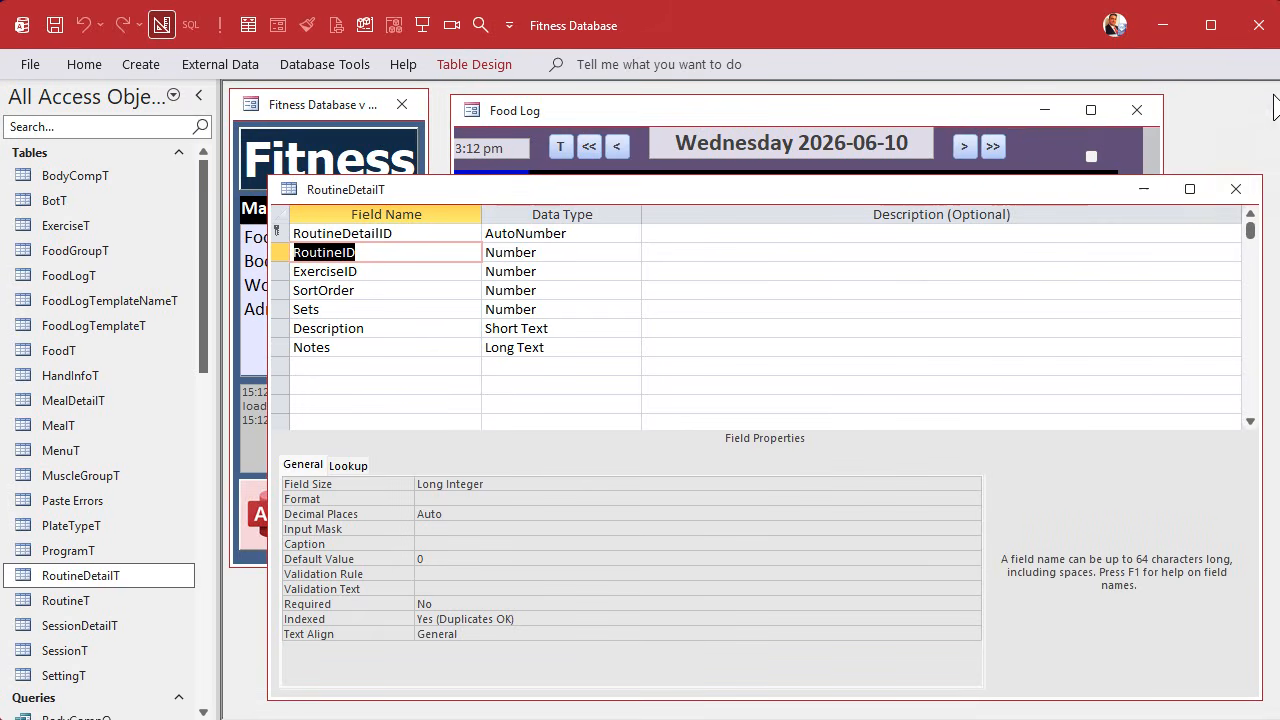
pyautogui.click(1236, 189)
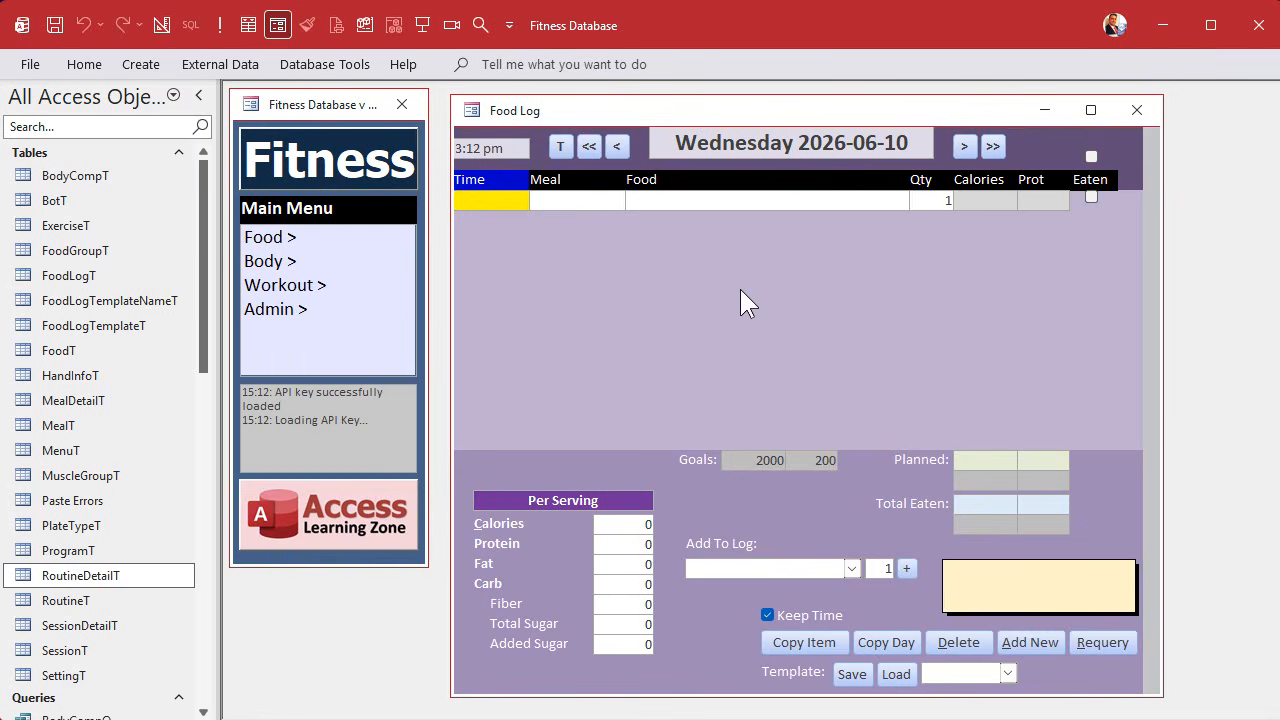
pyautogui.click(199, 95)
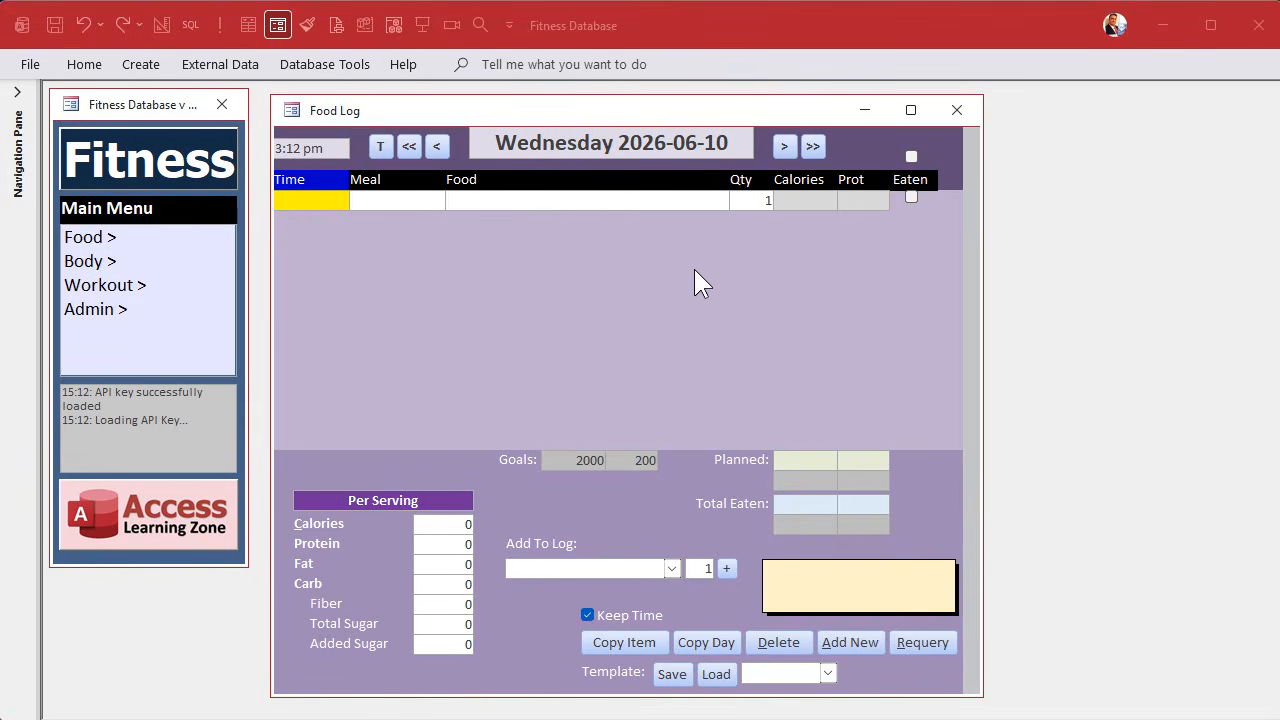
# - Open the Exercises form of the Workout menu, inspect its layout in Design View and close it
pyautogui.click(104, 286)
pyautogui.click(108, 261)
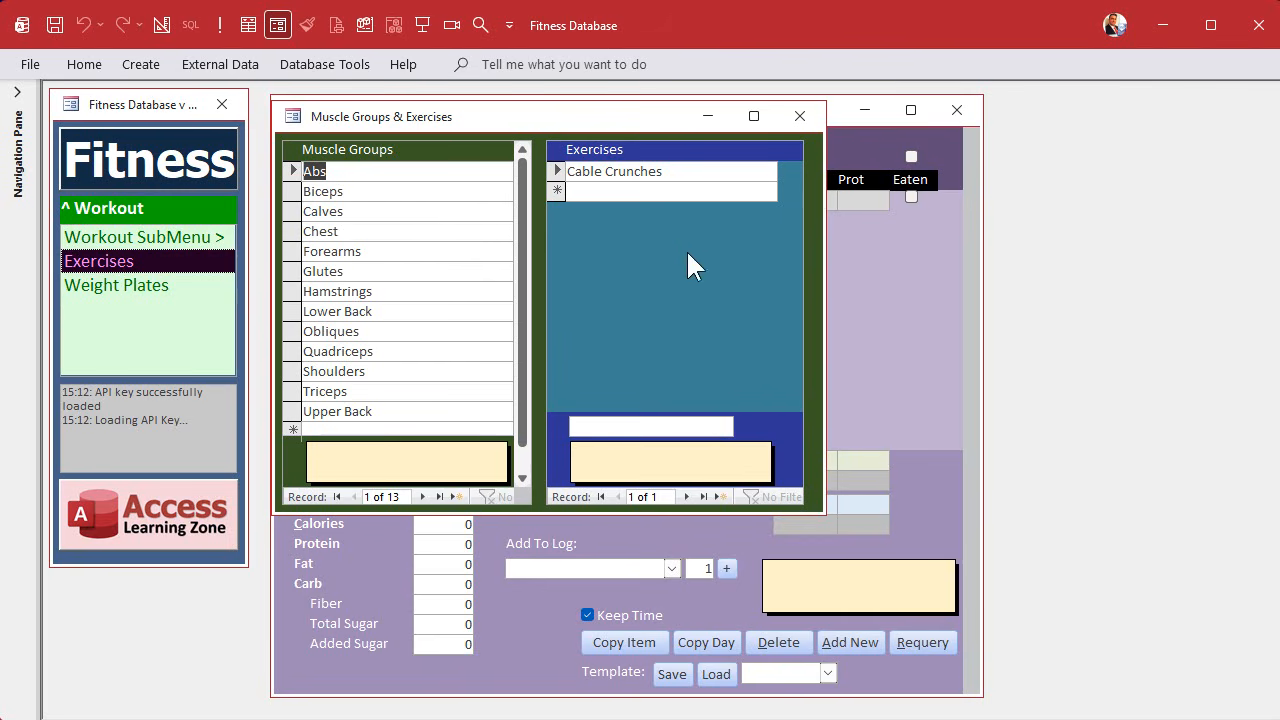
pyautogui.rightClick(616, 117)
pyautogui.click(682, 280)
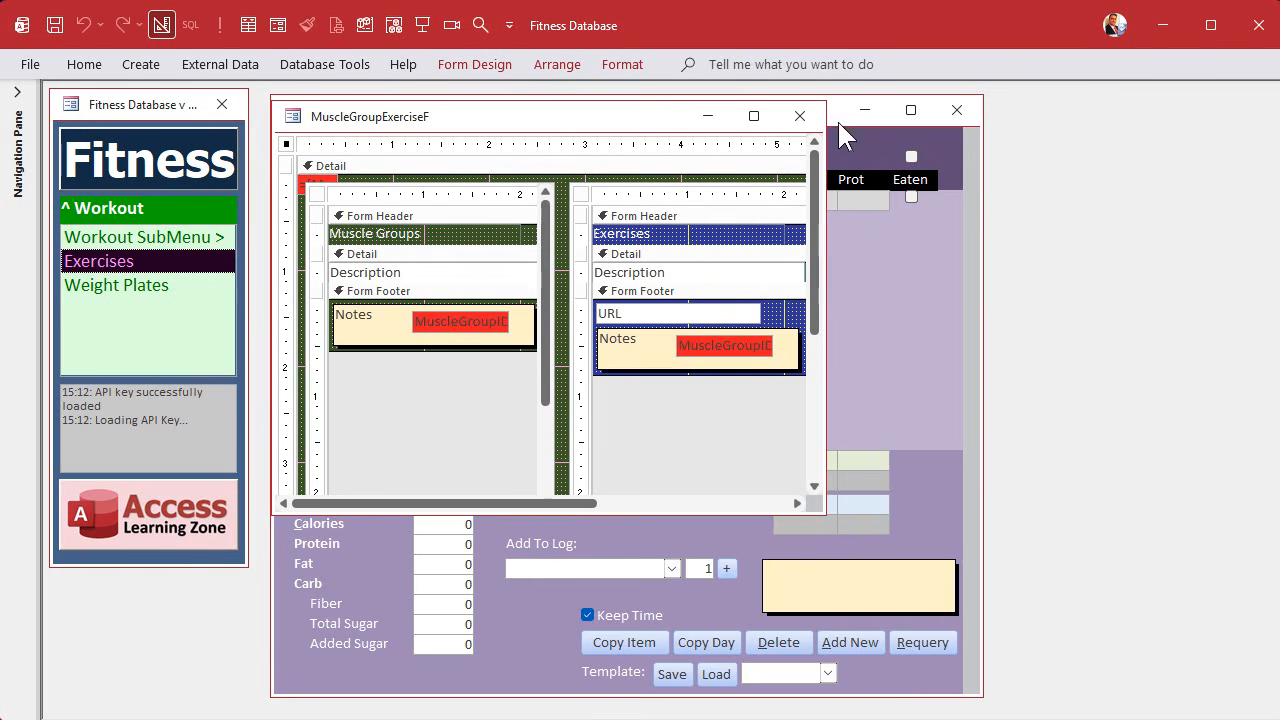
pyautogui.click(799, 116)
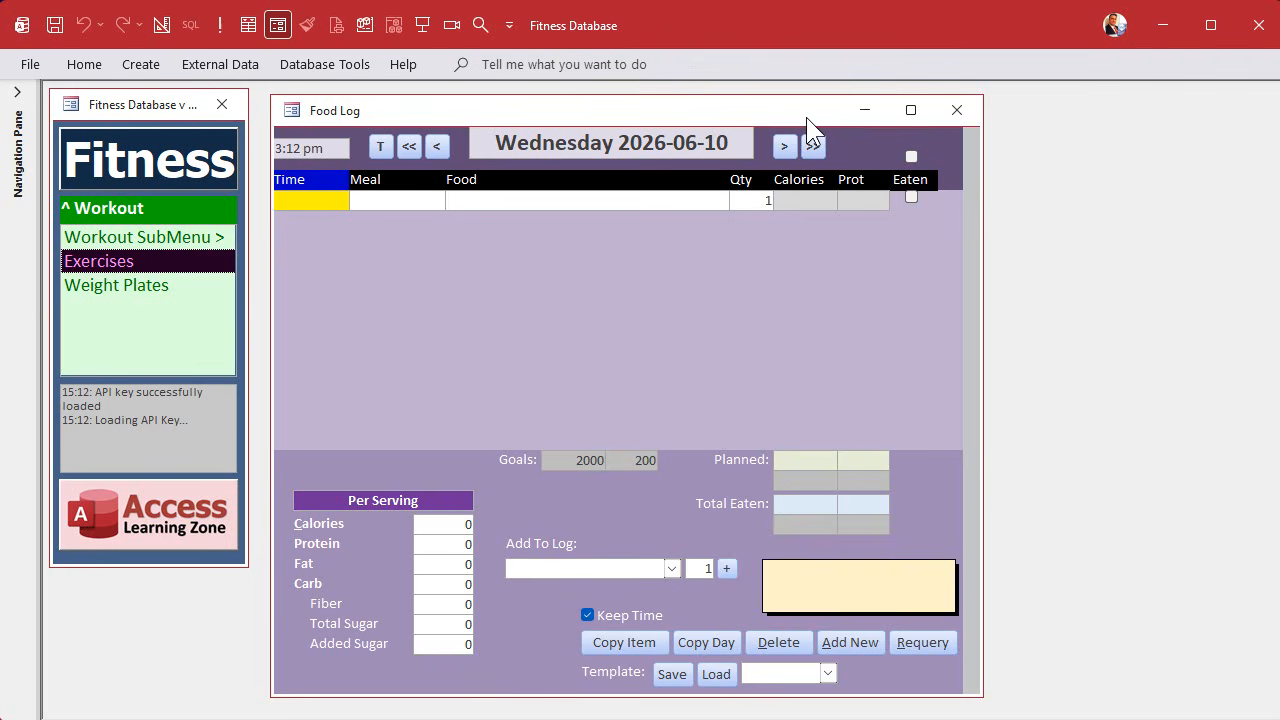
# - Open the ProgramT table to view the workout programs and move its window up out of the way
pyautogui.click(18, 93)
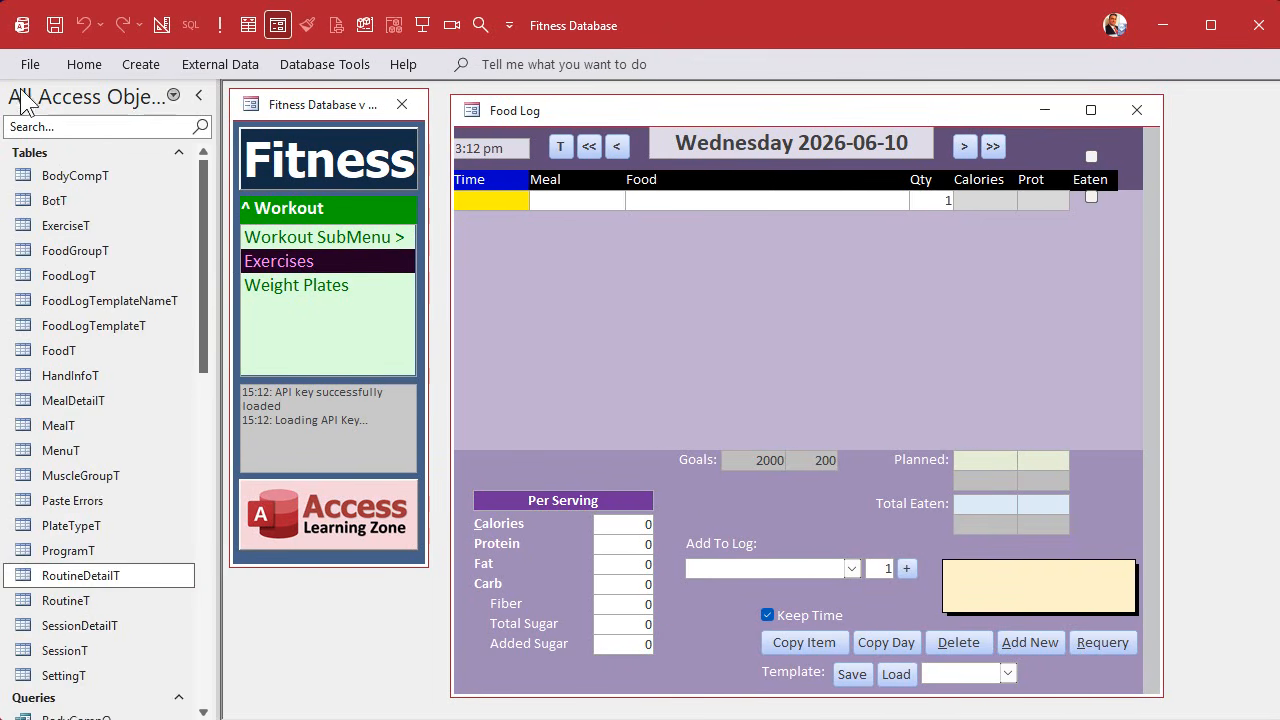
pyautogui.scroll(-2, 70, 490)
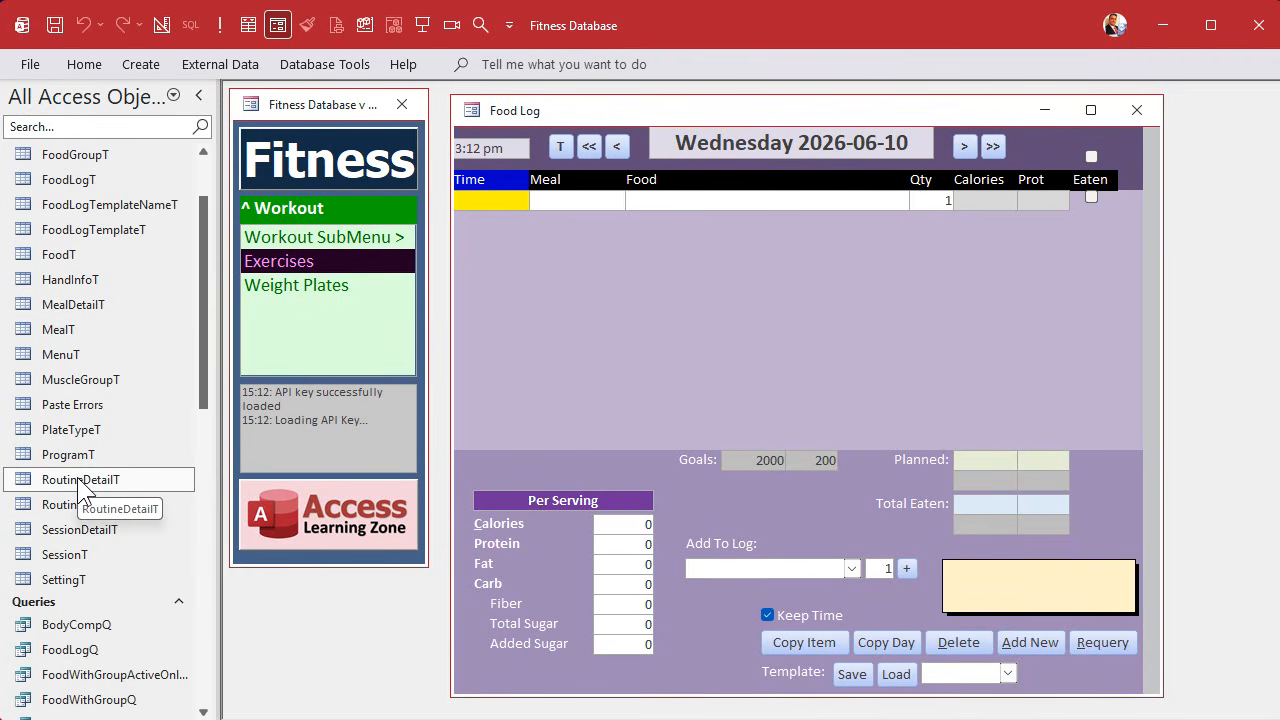
pyautogui.doubleClick(68, 454)
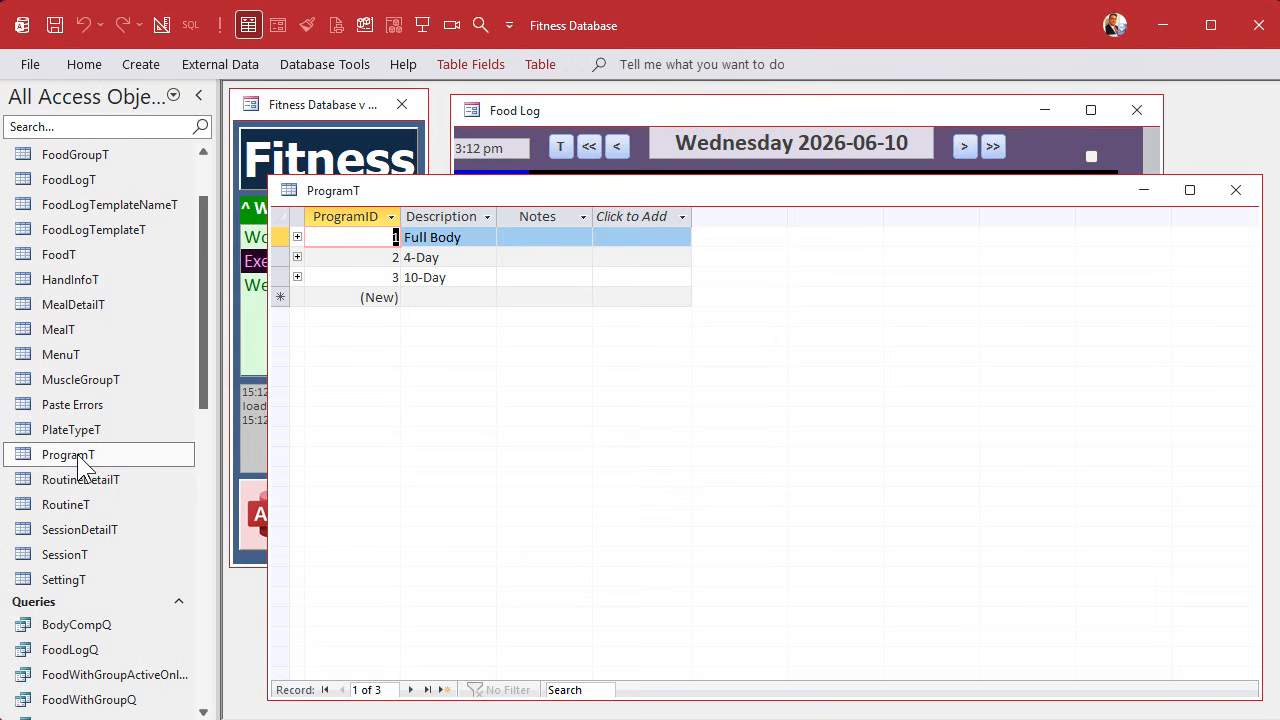
pyautogui.moveTo(385, 193); pyautogui.dragTo(359, 103)
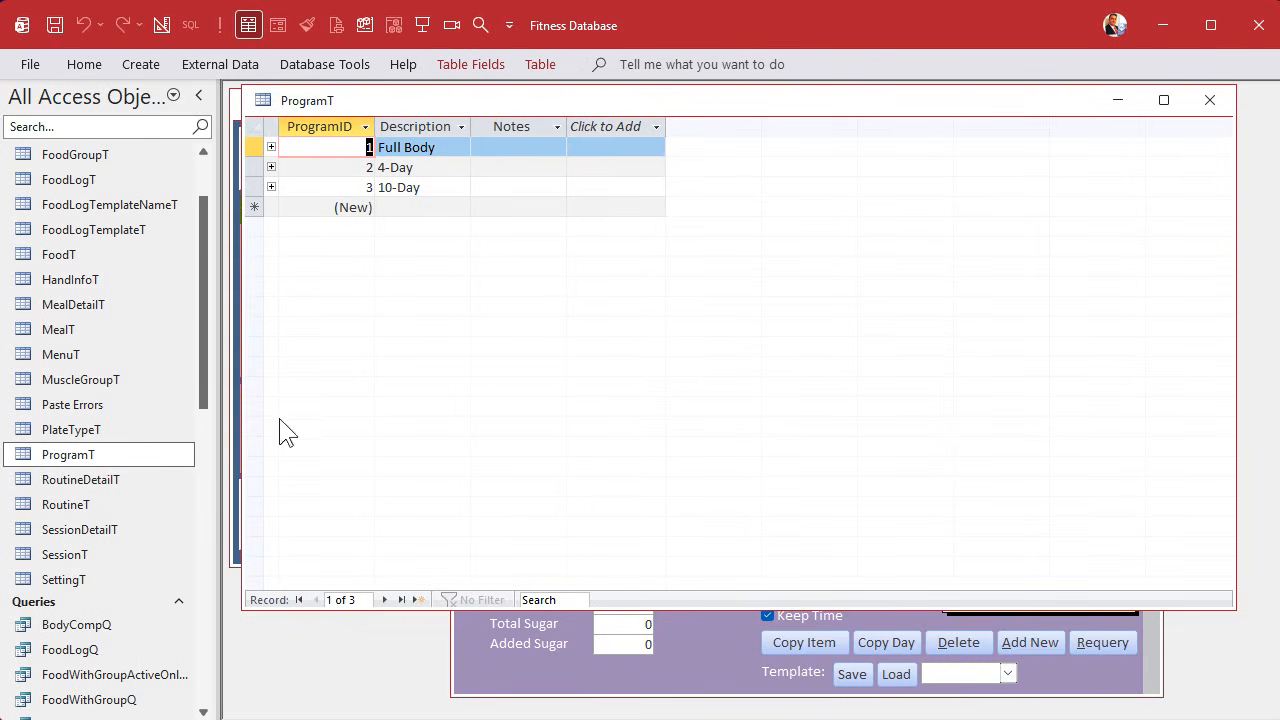
# - Open RoutineT, compare the 4-Day program with its Push, Pull, Legs and Core routines, and close RoutineT
pyautogui.click(84, 506)
pyautogui.doubleClick(84, 508)
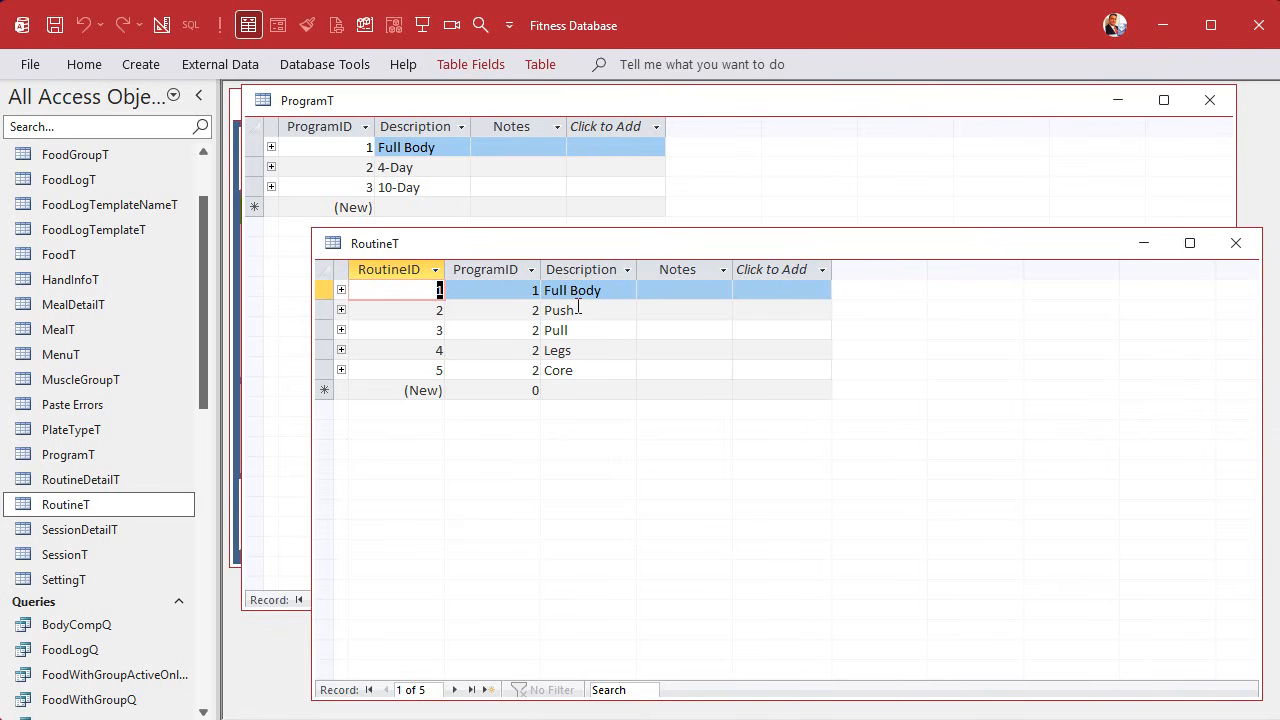
pyautogui.click(250, 167)
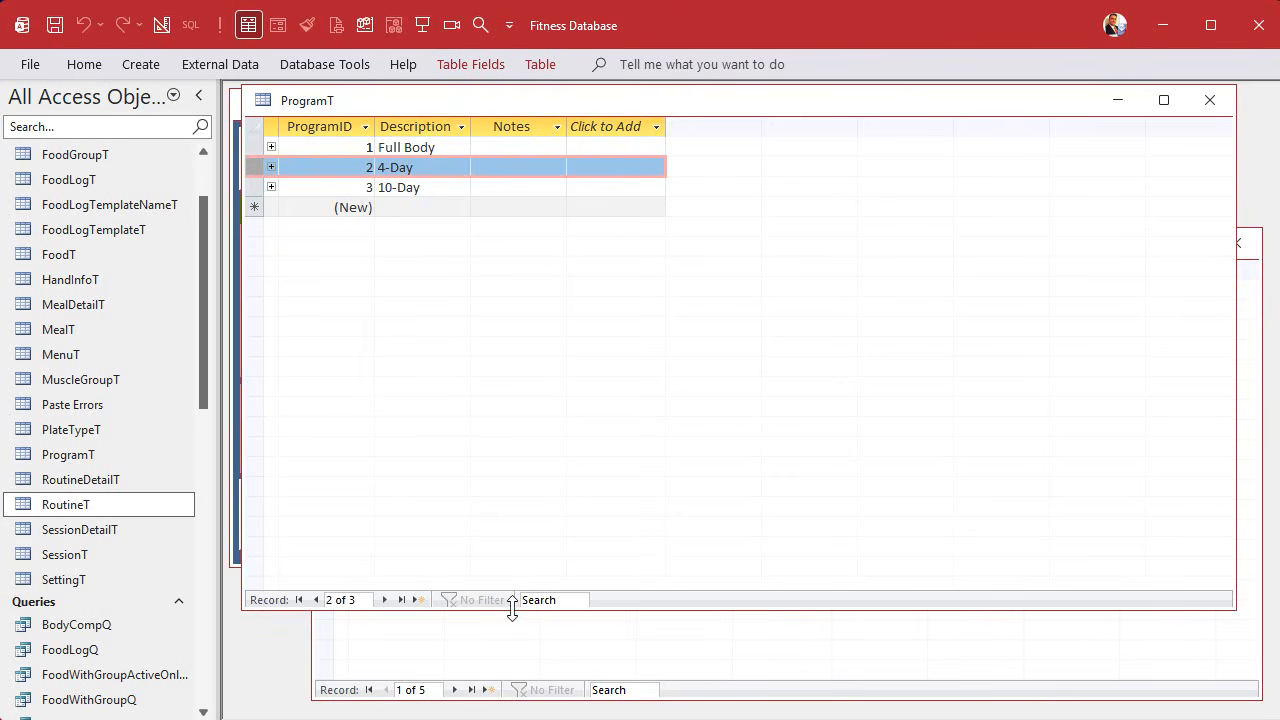
pyautogui.moveTo(517, 609); pyautogui.dragTo(541, 279)
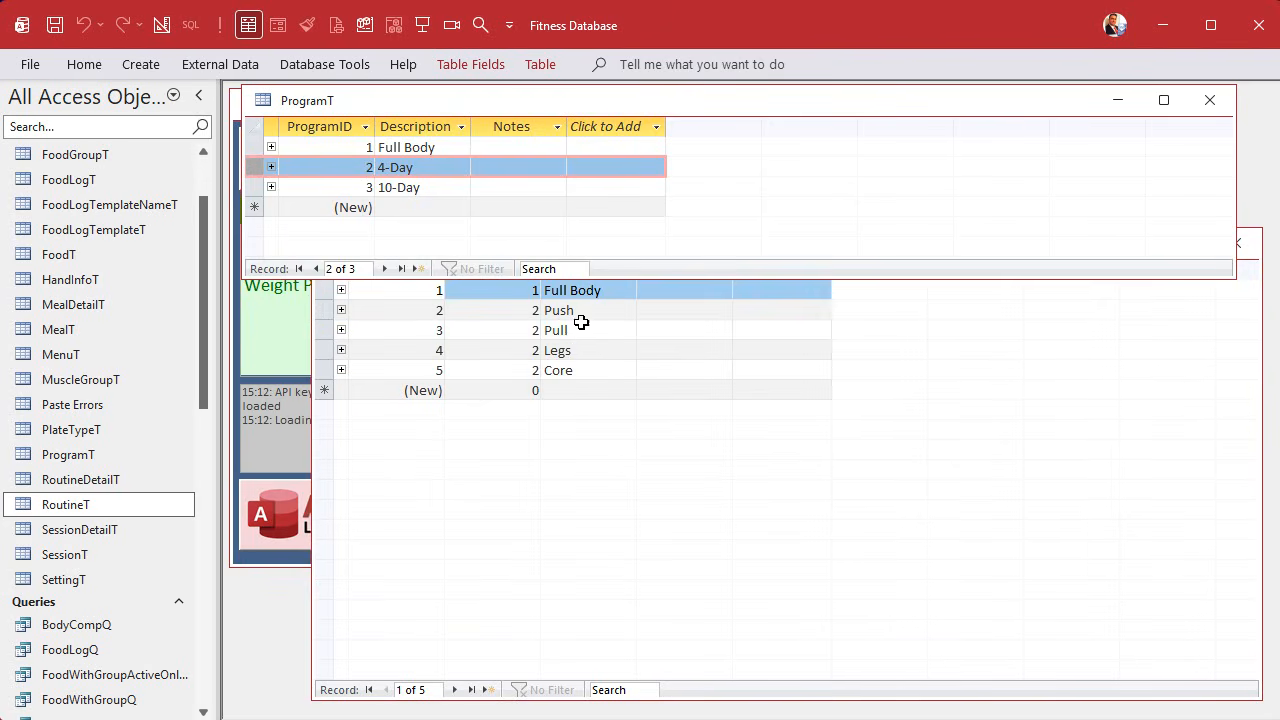
pyautogui.click(582, 324)
pyautogui.click(323, 310)
pyautogui.moveTo(323, 310); pyautogui.dragTo(320, 368)
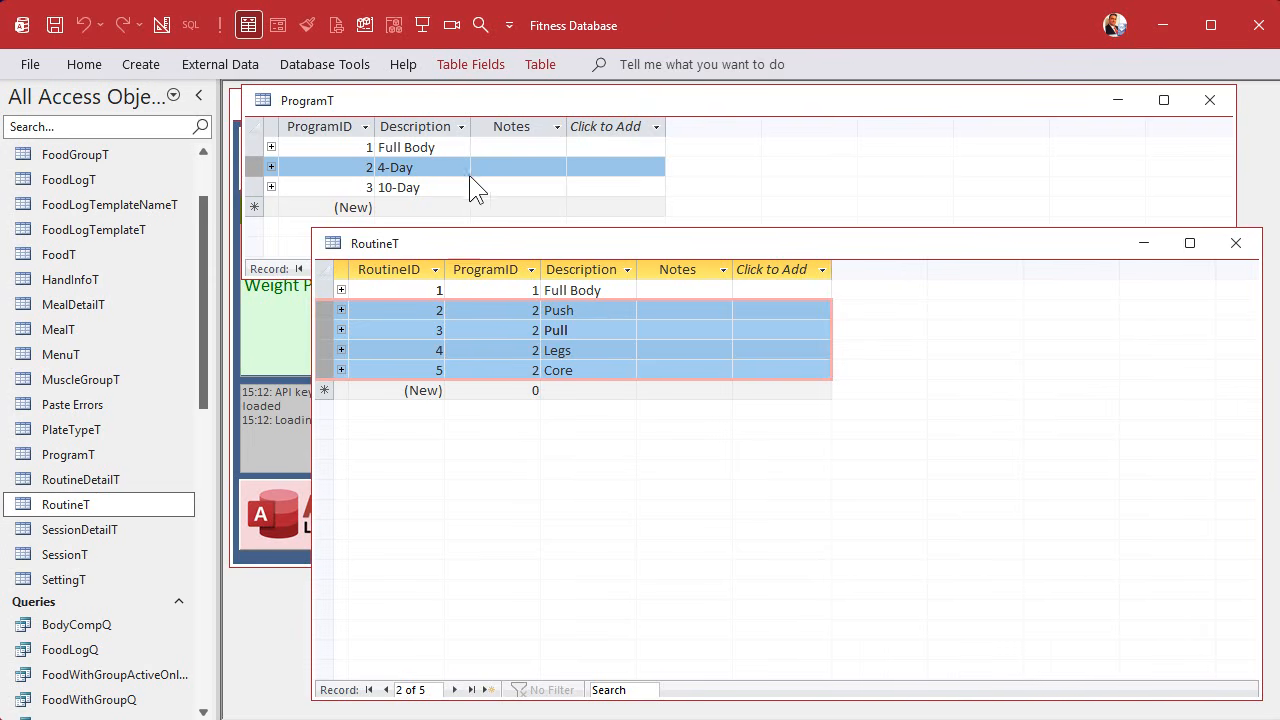
pyautogui.click(1235, 246)
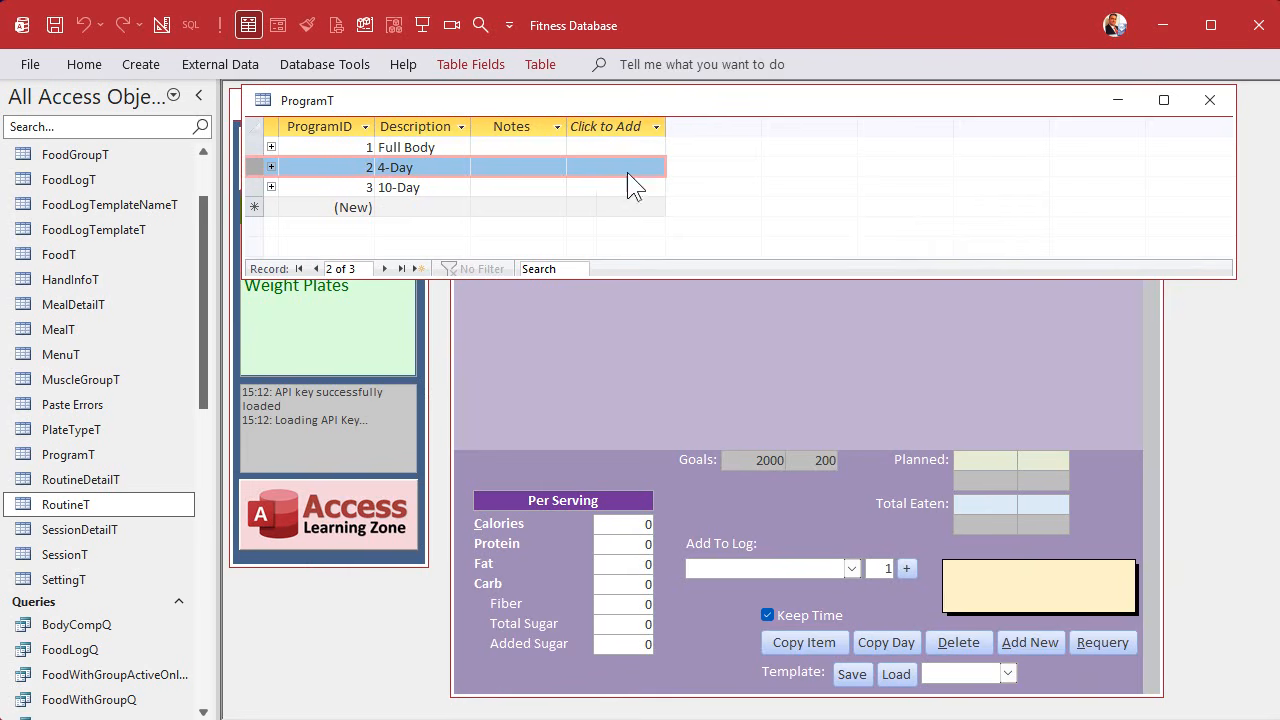
# - Review the exercises assigned to each routine in the RoutineDetailT table and close both open tables
pyautogui.doubleClick(90, 479)
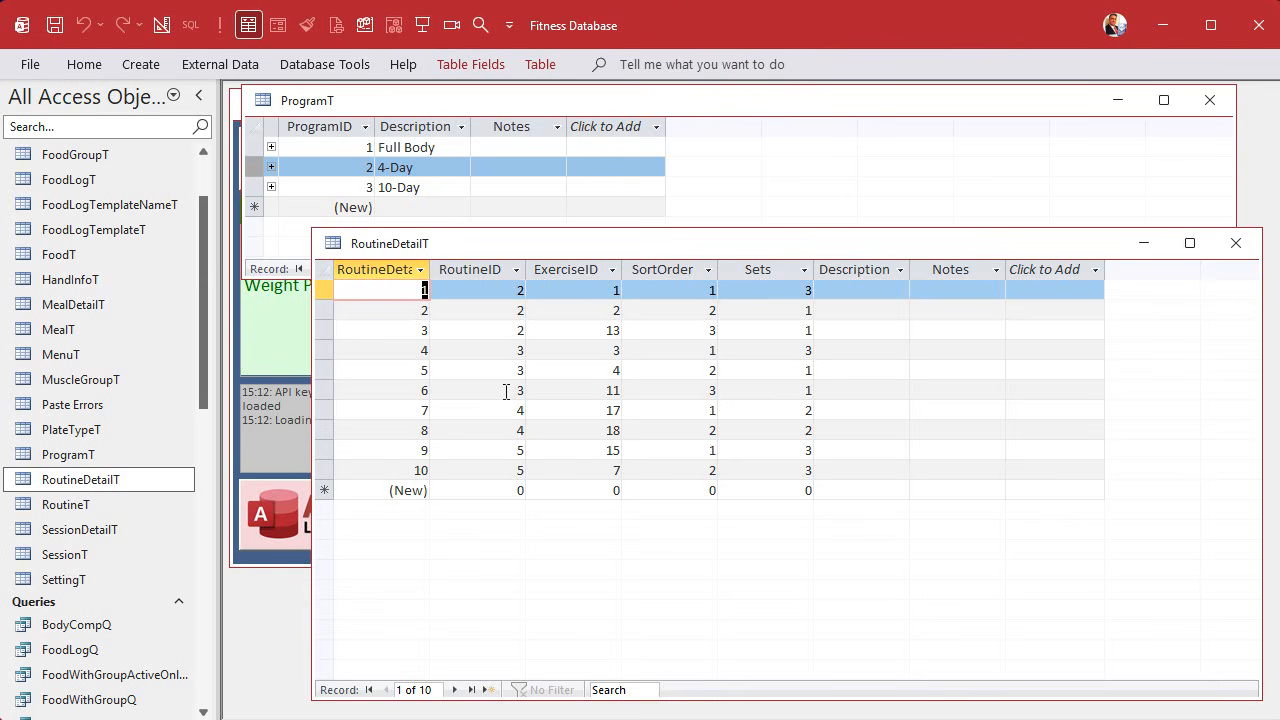
pyautogui.click(1236, 243)
pyautogui.click(1210, 102)
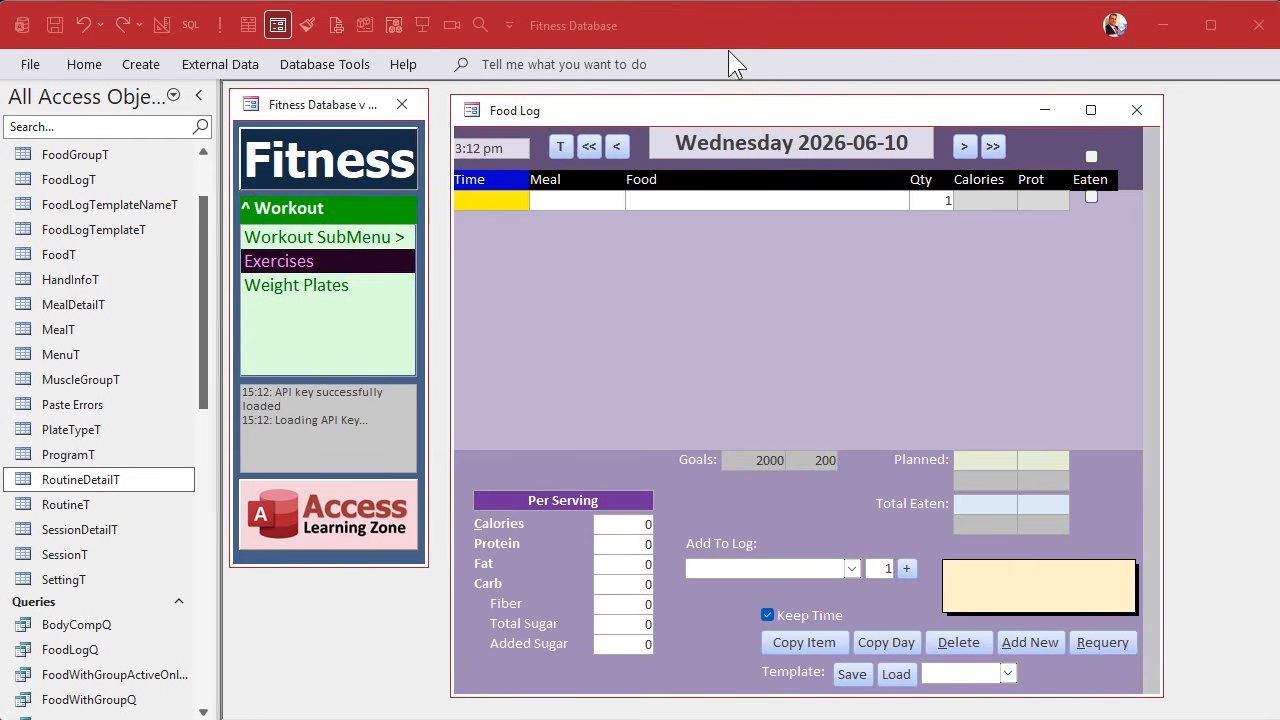
pyautogui.click(710, 30)
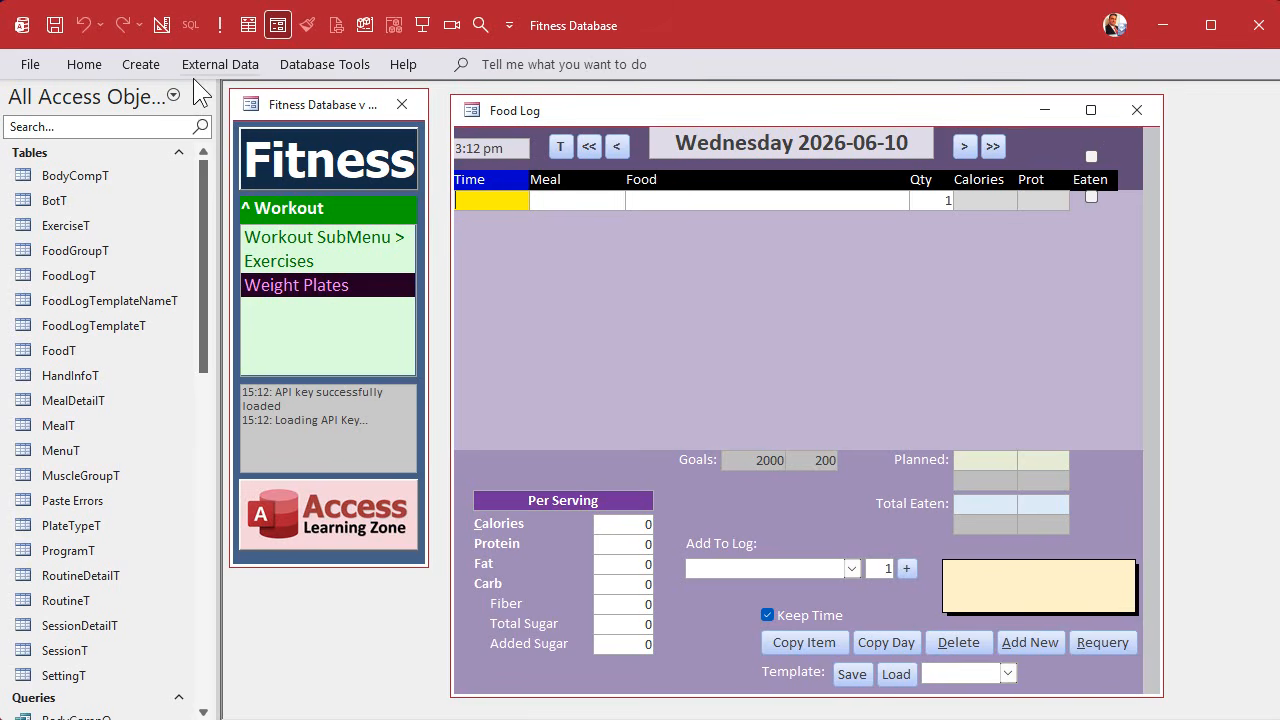
pyautogui.click(128, 66)
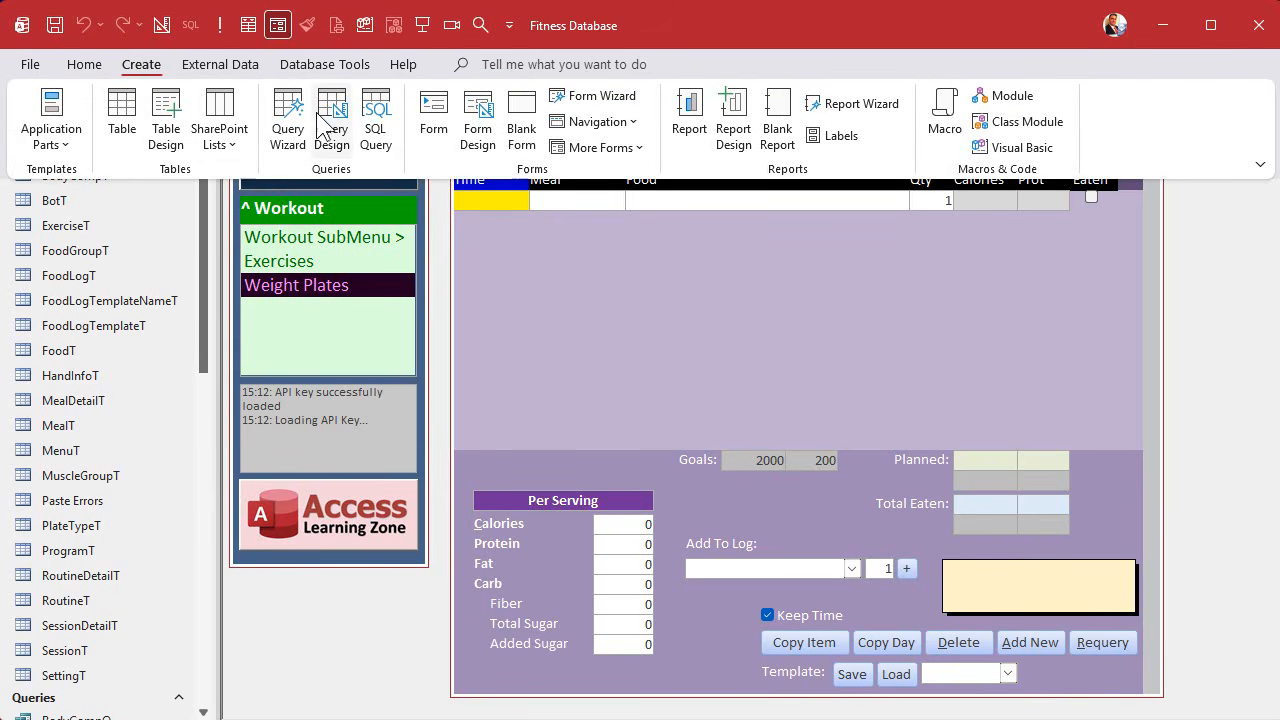
pyautogui.click(616, 292)
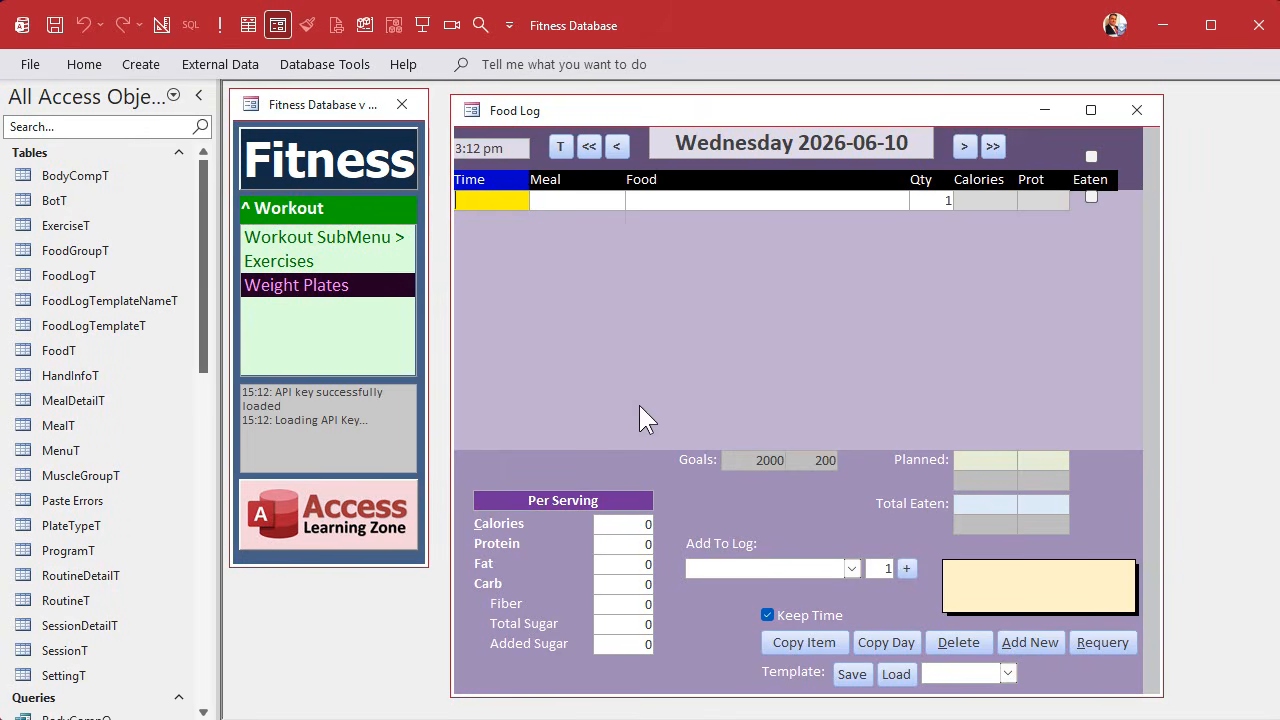
# - Look at the FoodF form and the Muscle Groups & Exercises form, closing them and the Food Log
pyautogui.moveTo(200, 229); pyautogui.dragTo(214, 457)
pyautogui.doubleClick(93, 450)
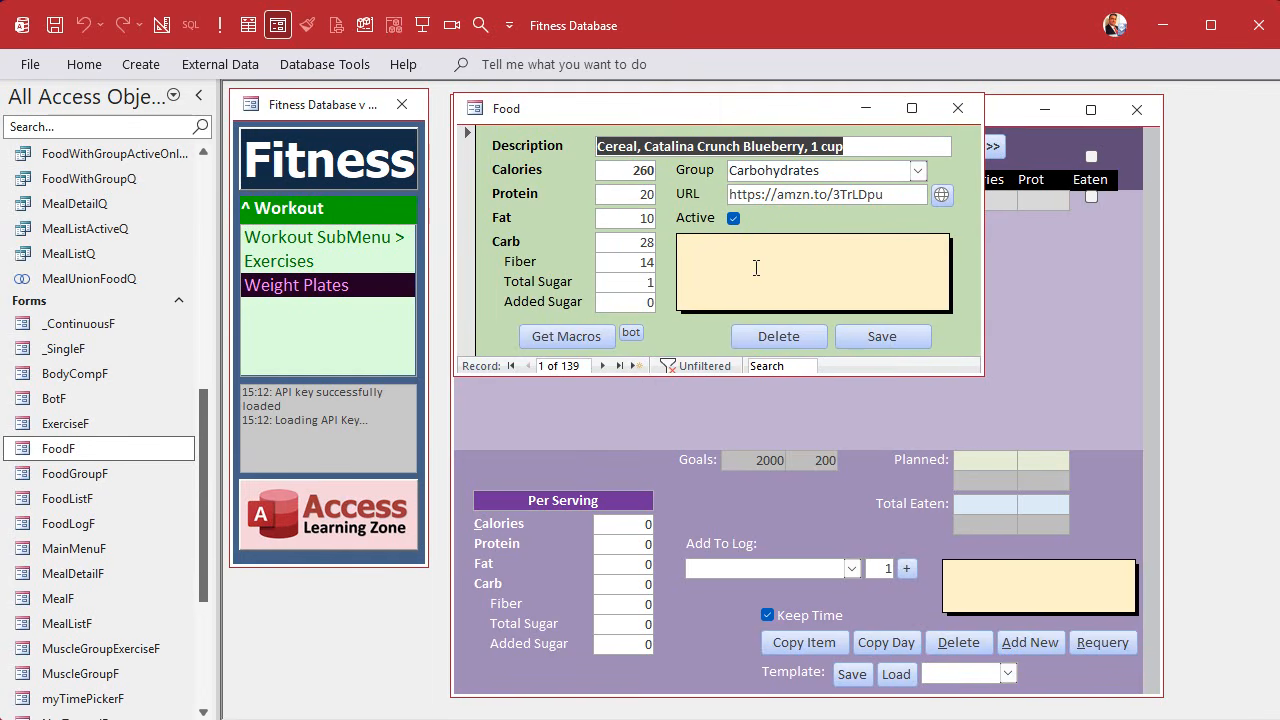
pyautogui.click(958, 108)
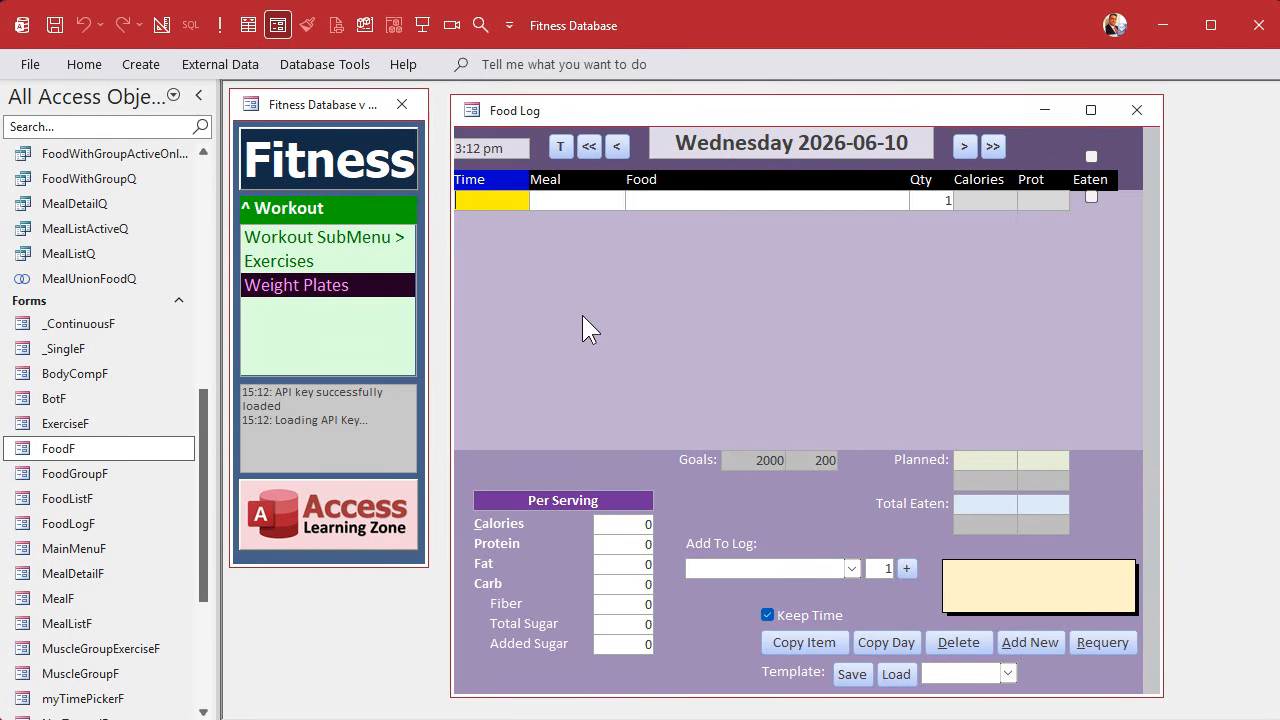
pyautogui.click(1138, 109)
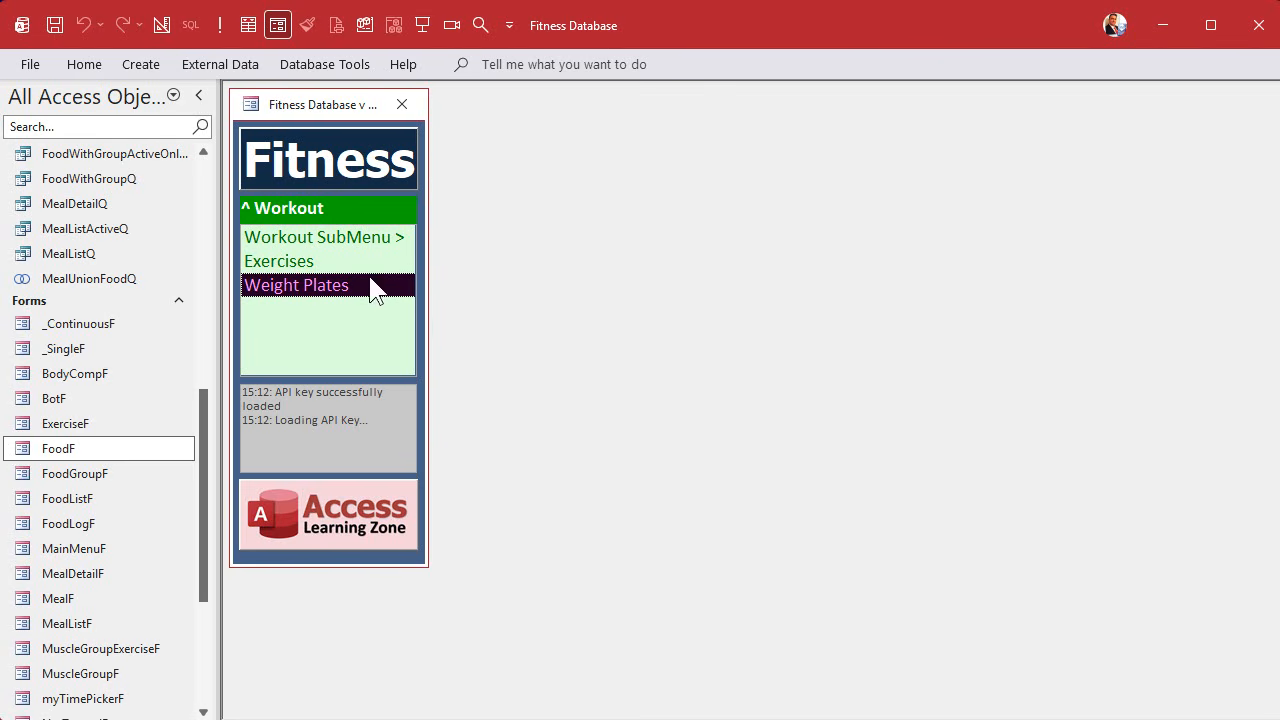
pyautogui.click(310, 261)
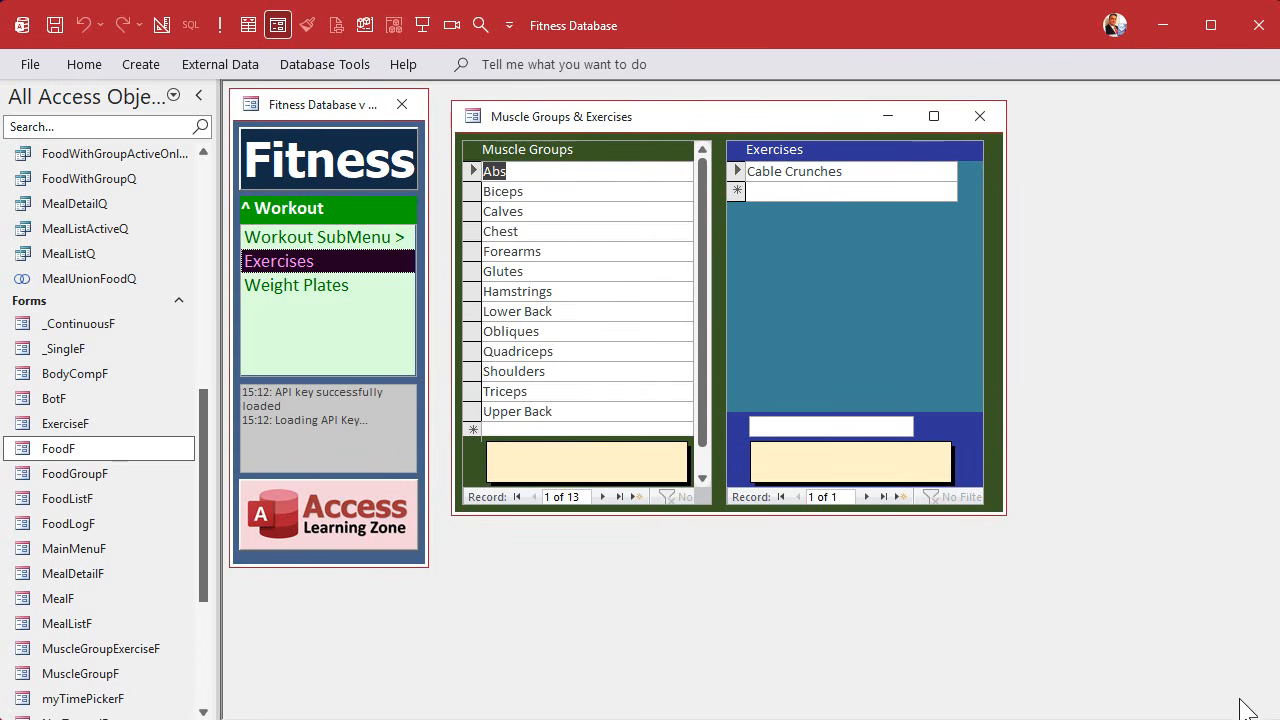
pyautogui.click(977, 117)
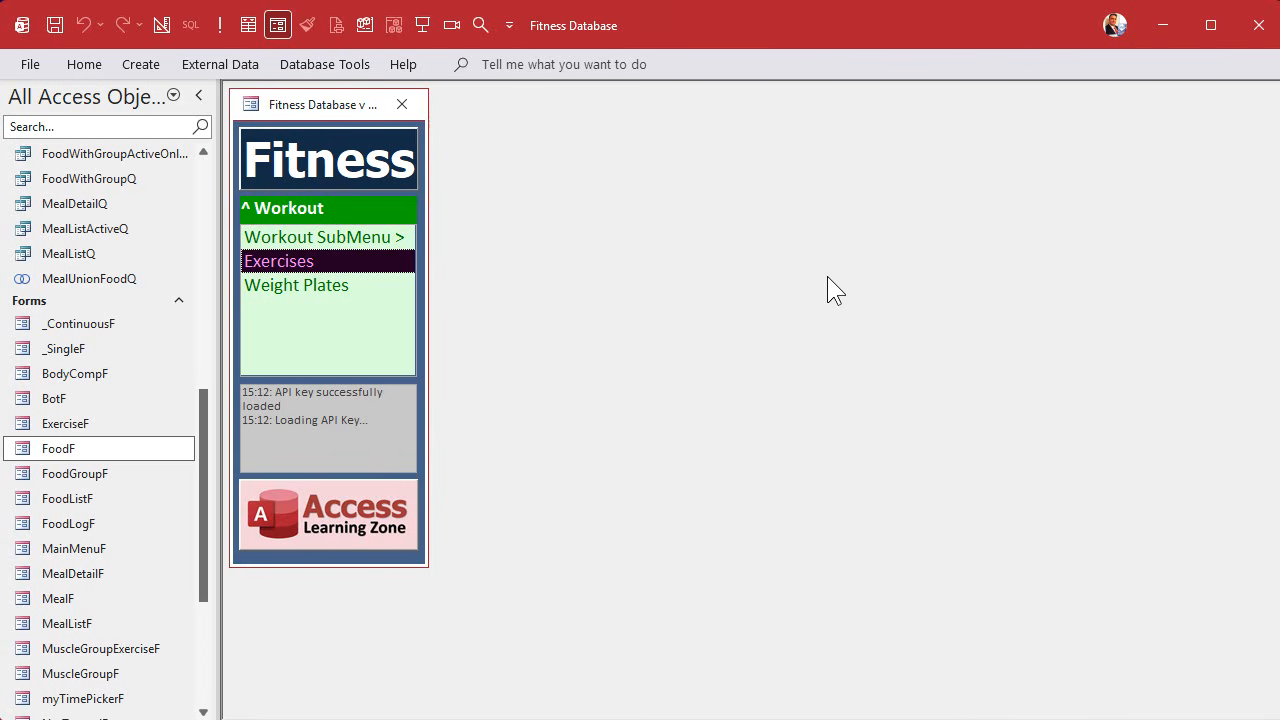
# - Copy the MuscleGroupF form and paste it as a new form named ProgramF
pyautogui.moveTo(205, 507); pyautogui.dragTo(206, 600)
pyautogui.click(92, 420)
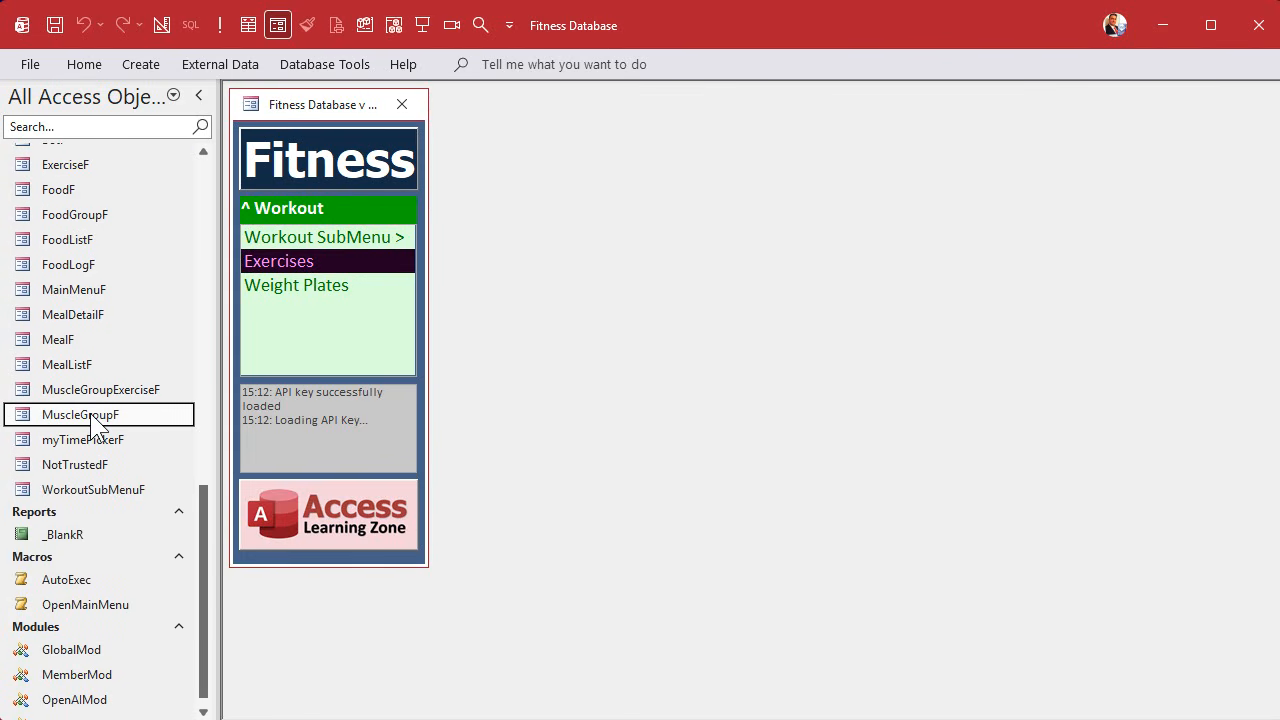
pyautogui.hotkey('ctrl', 'c')
pyautogui.hotkey('ctrl', 'v')
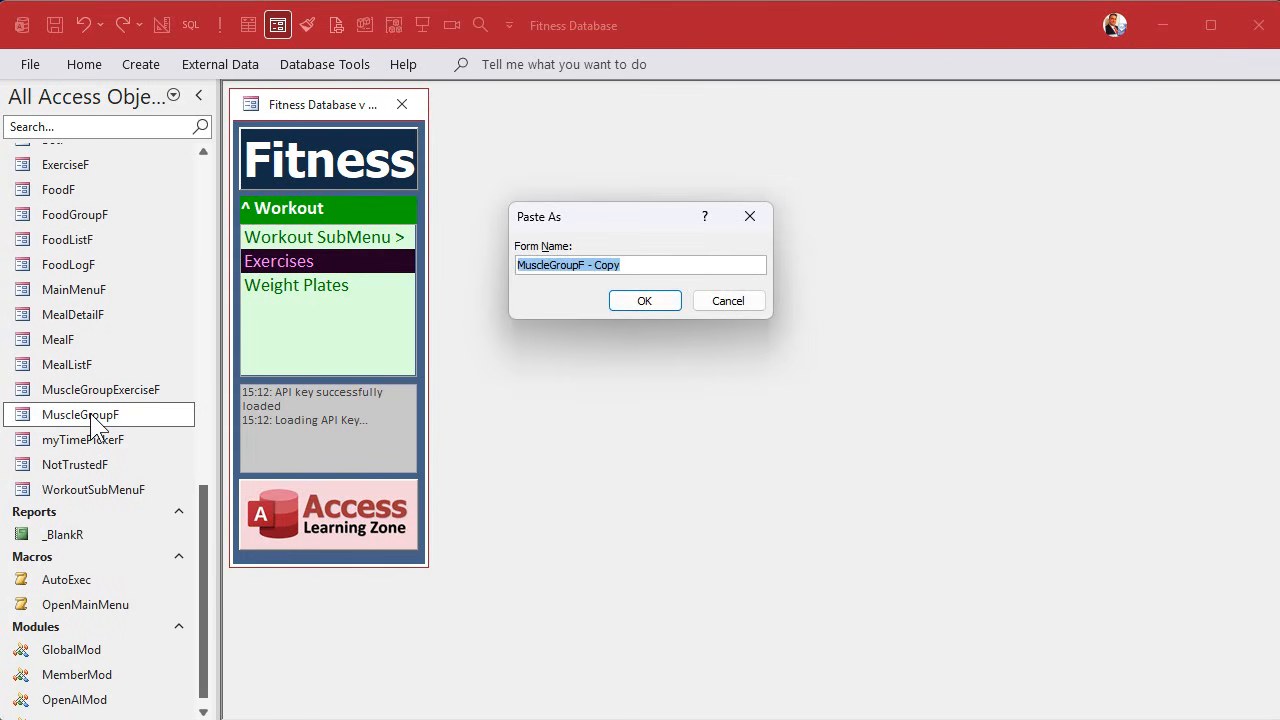
pyautogui.write('Program')
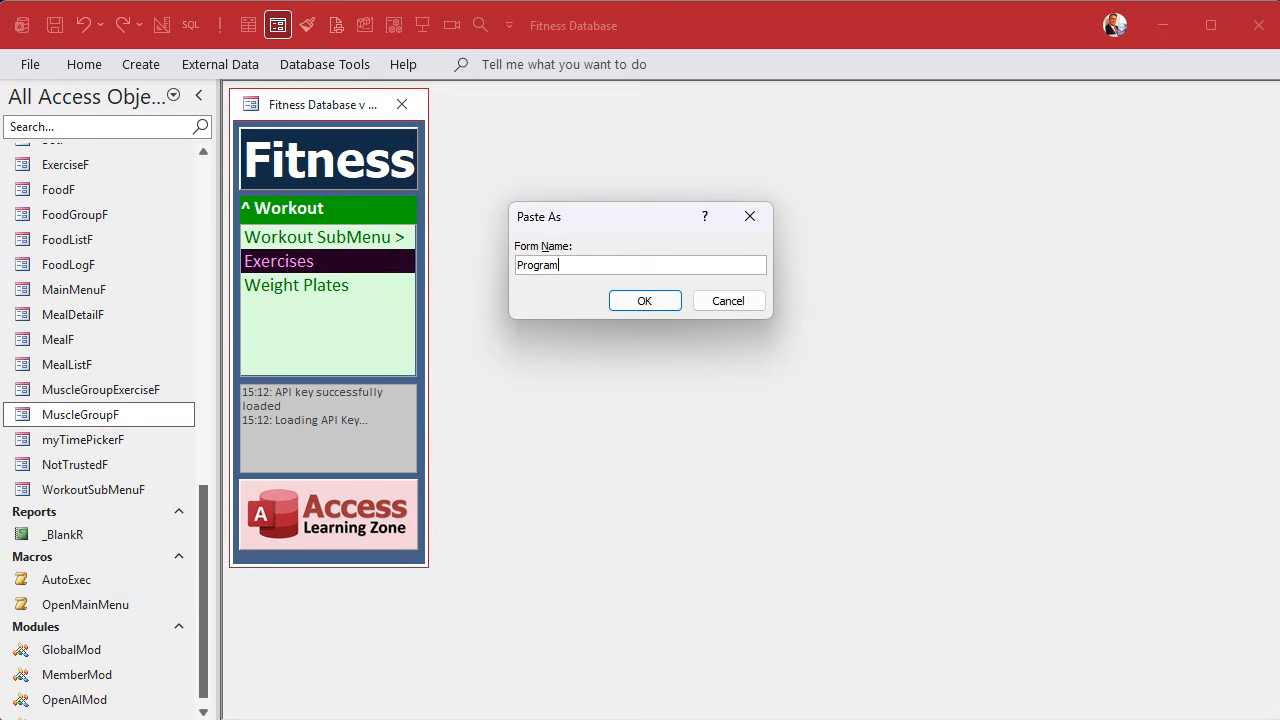
pyautogui.write('F')
pyautogui.press('Return')
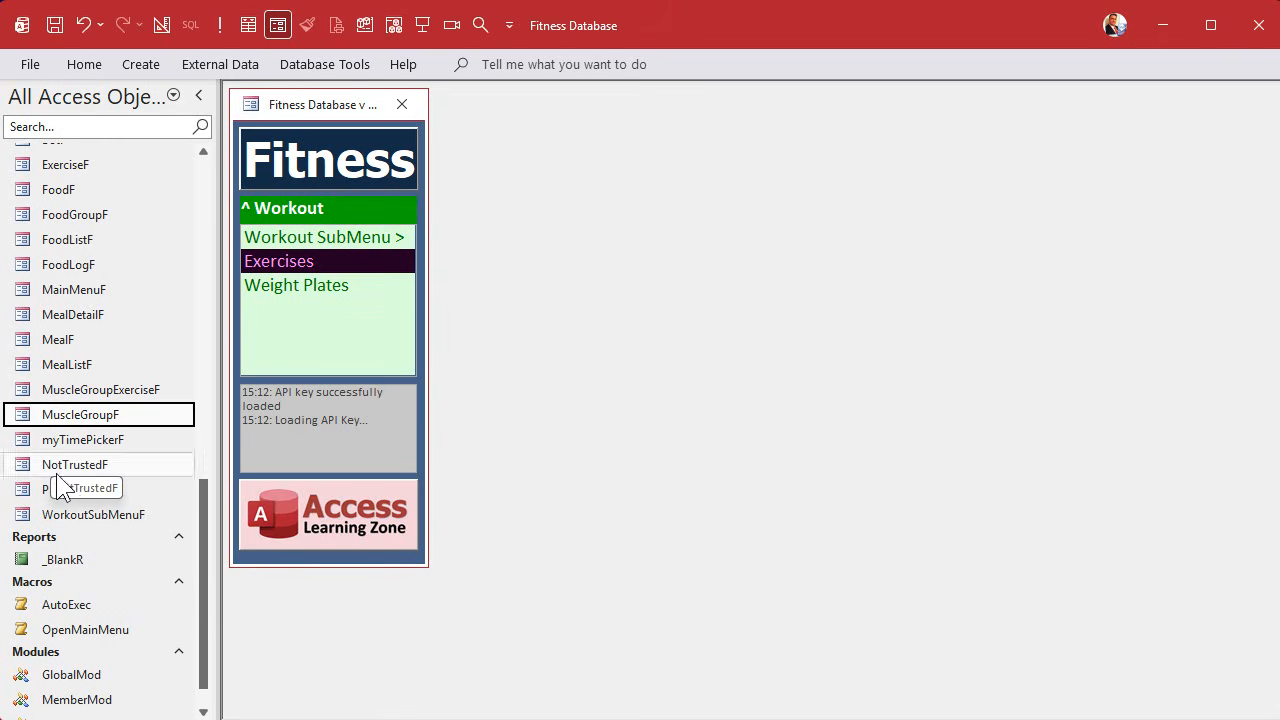
# - Open the ProgramF form in Design View
pyautogui.click(119, 494)
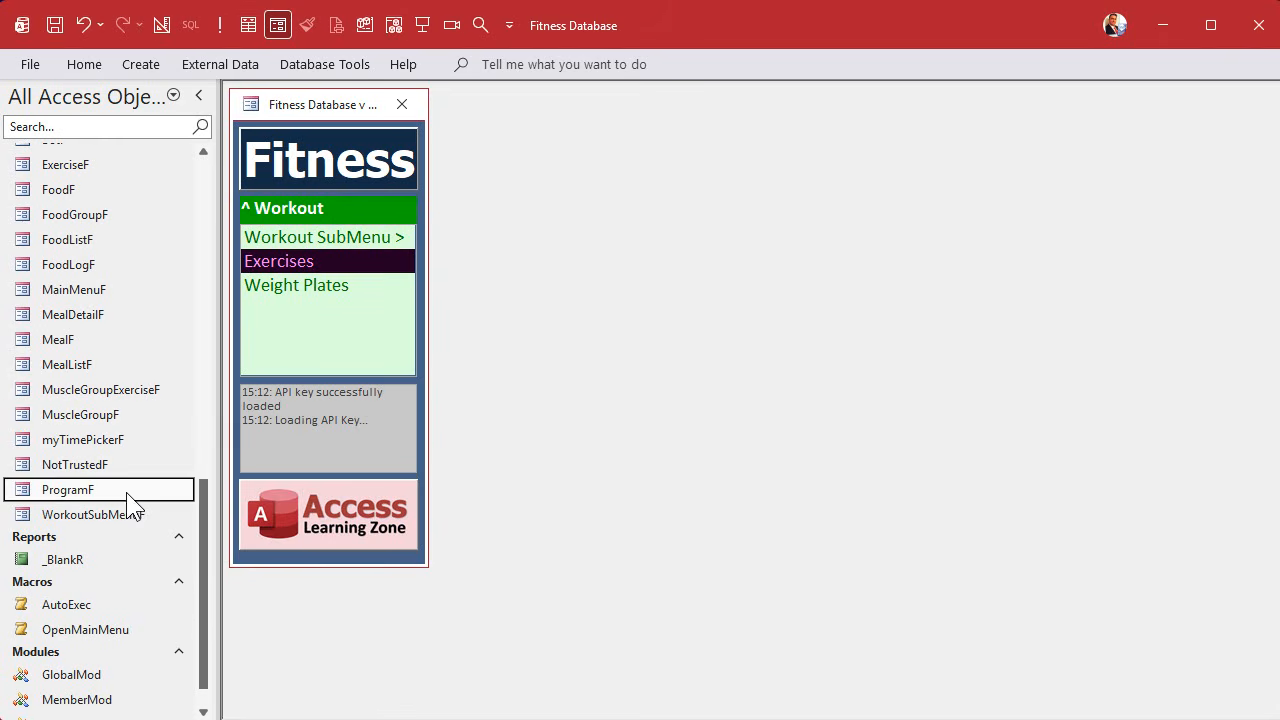
pyautogui.rightClick(128, 496)
pyautogui.click(203, 567)
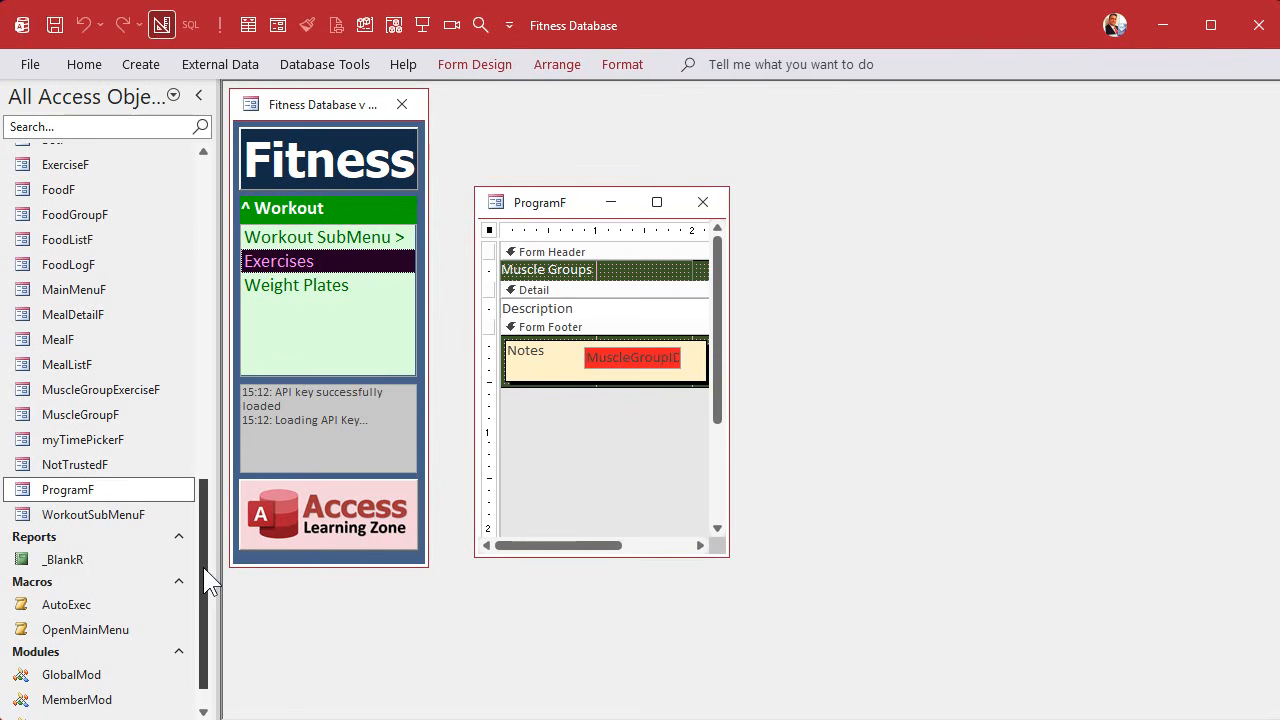
# - Set the ProgramF form's record source to the ProgramT table
pyautogui.doubleClick(489, 230)
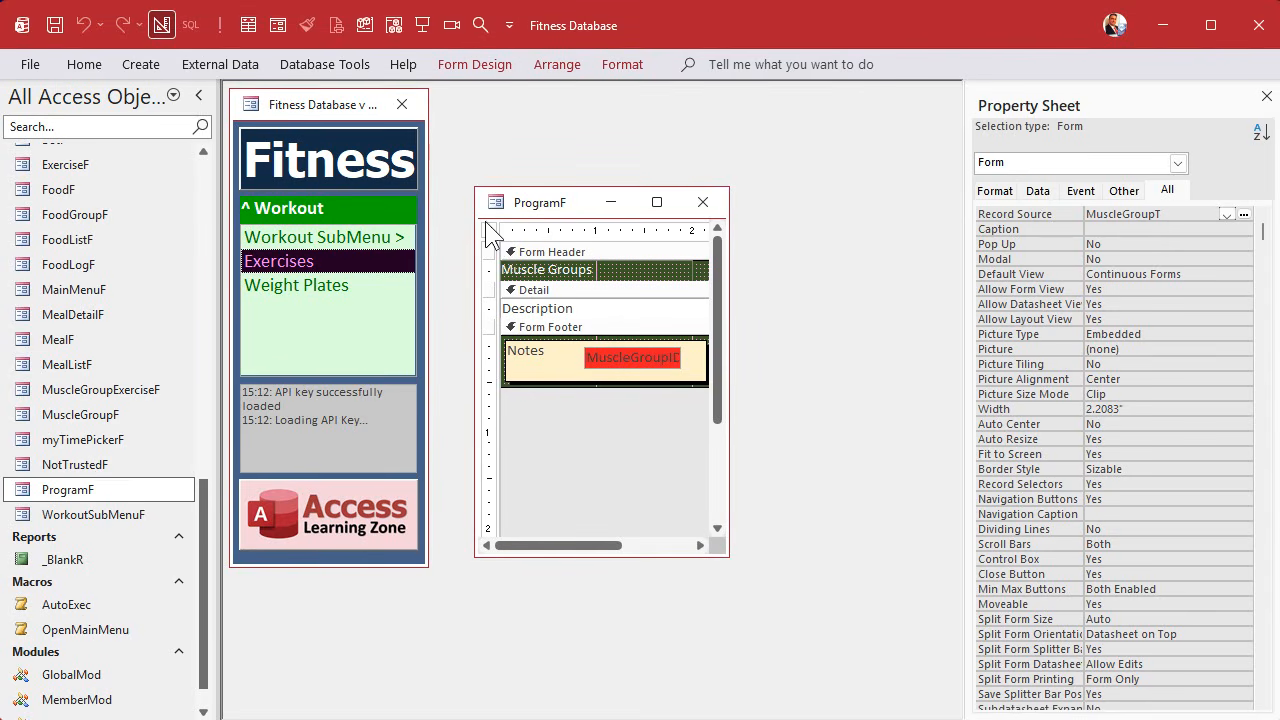
pyautogui.click(1226, 214)
pyautogui.click(1167, 367)
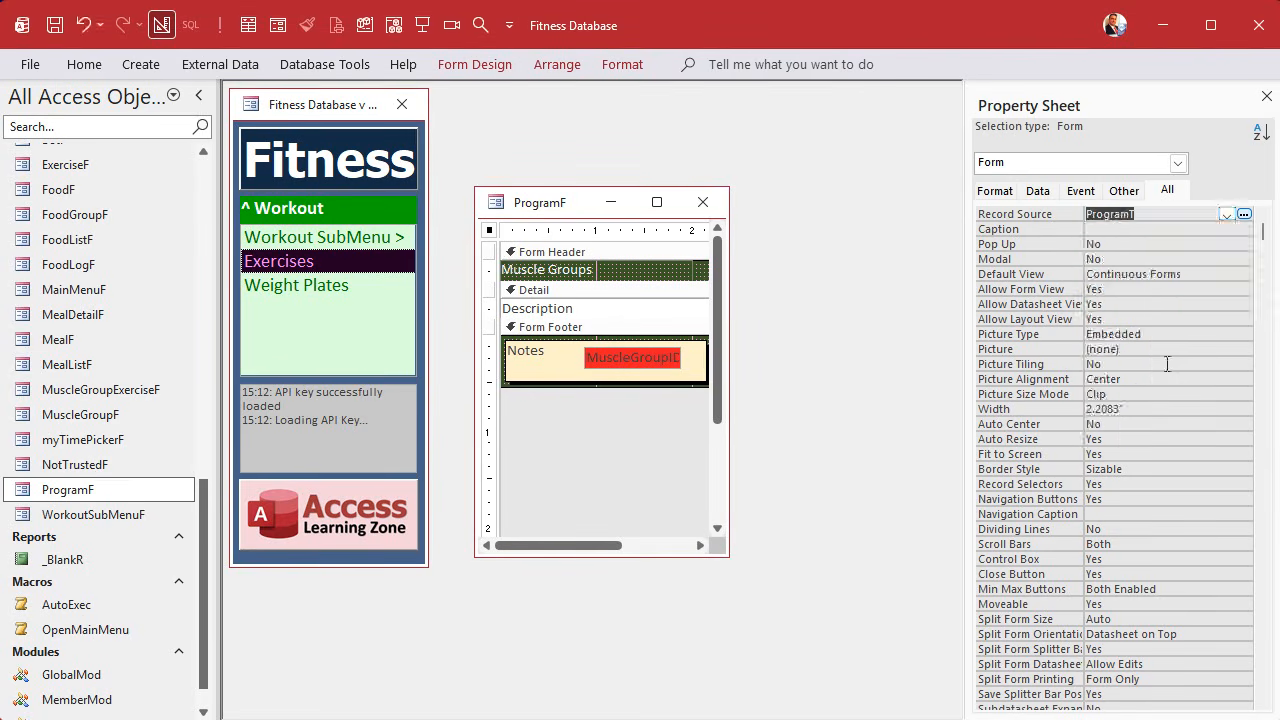
pyautogui.press('Return')
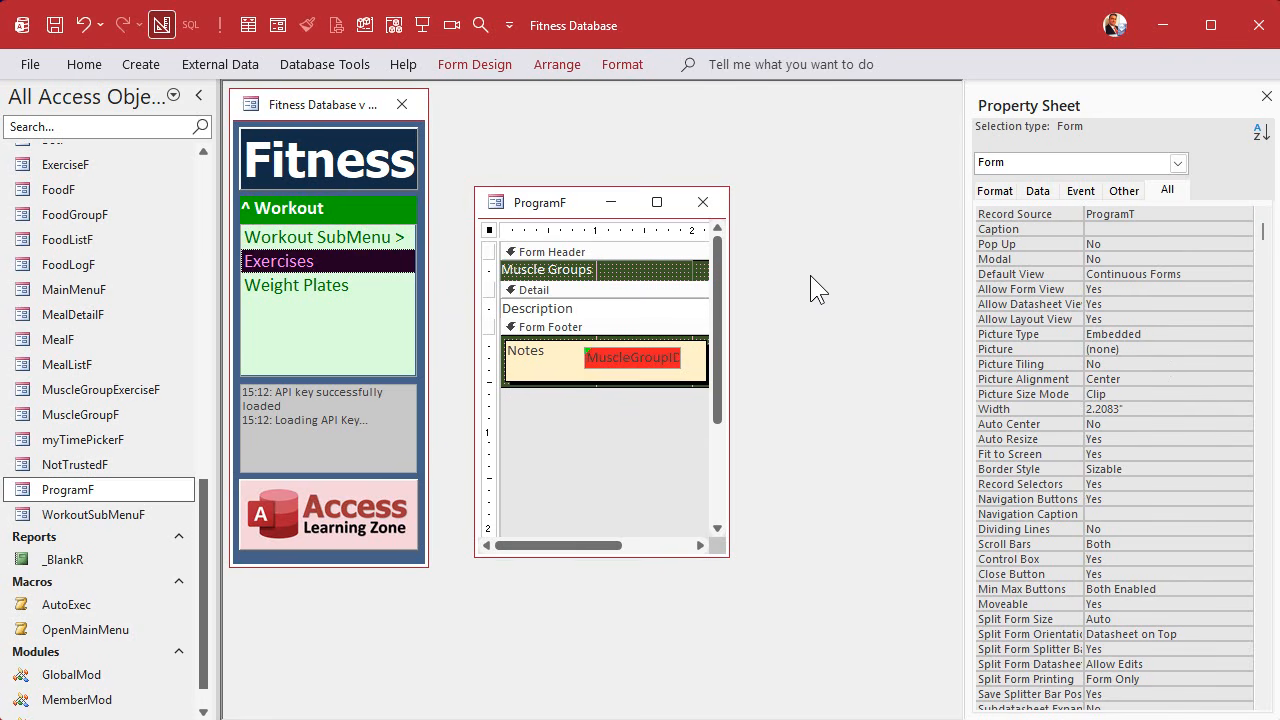
# - Bind the red MuscleGroupID text box in the form footer to ProgramID and rename the control ProgramID
pyautogui.click(559, 312)
pyautogui.click(550, 351)
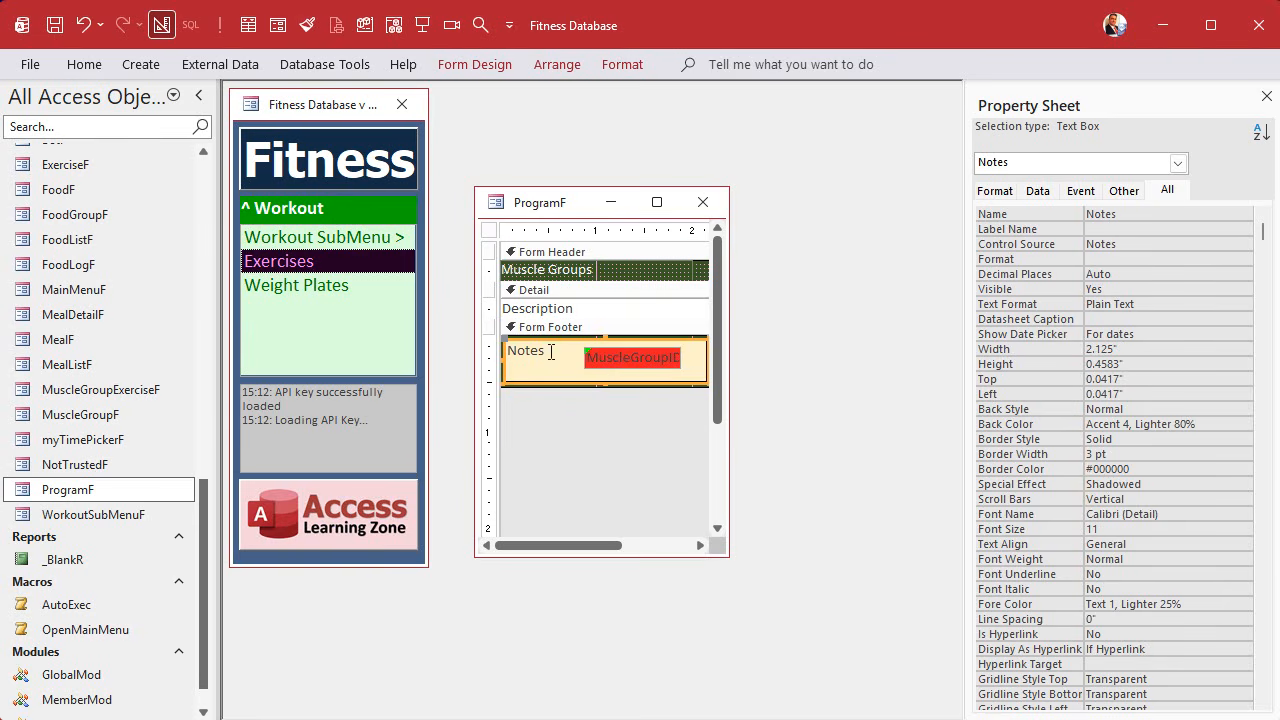
pyautogui.click(614, 433)
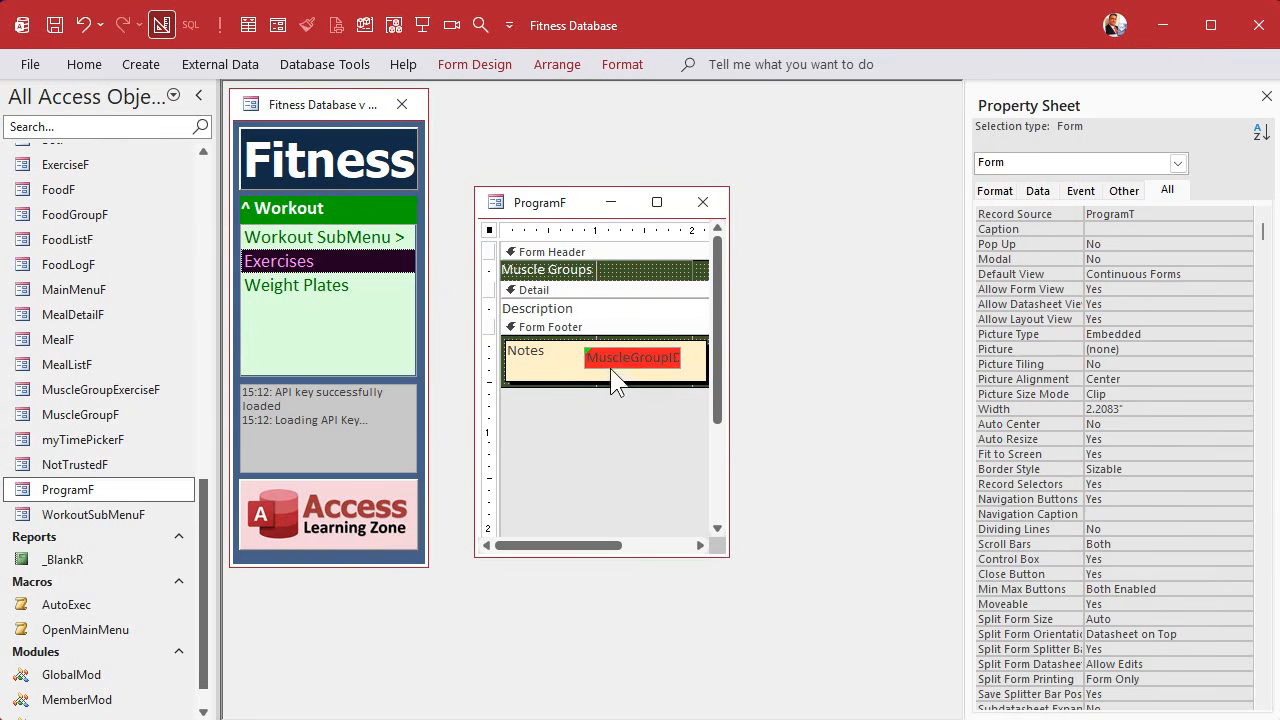
pyautogui.click(611, 358)
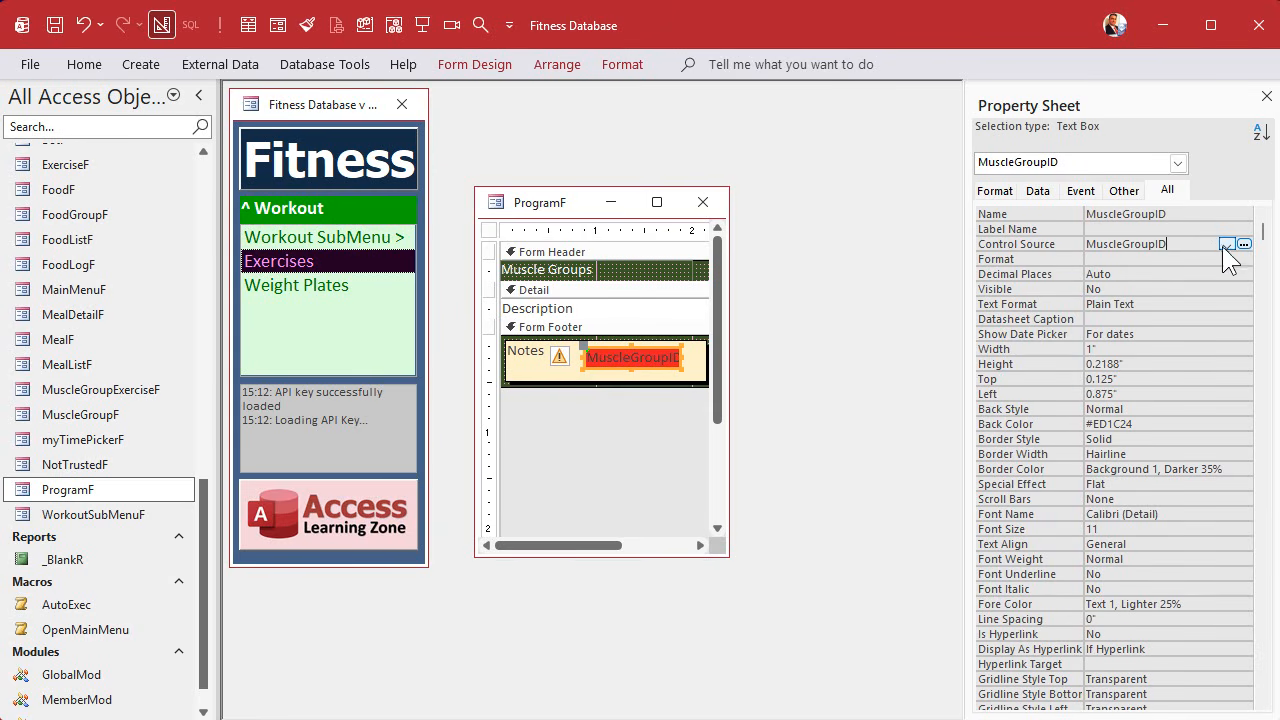
pyautogui.click(1227, 245)
pyautogui.click(1186, 260)
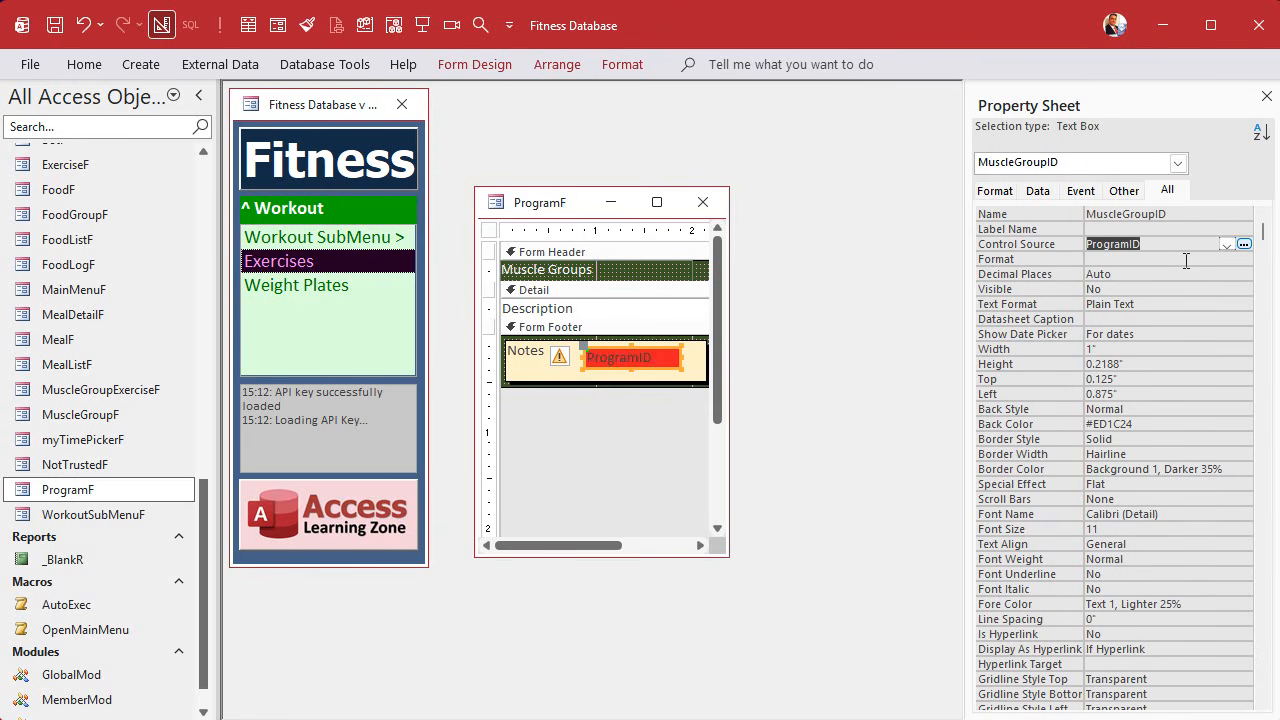
pyautogui.click(1062, 214)
pyautogui.write('ProgramID')
pyautogui.click(1128, 225)
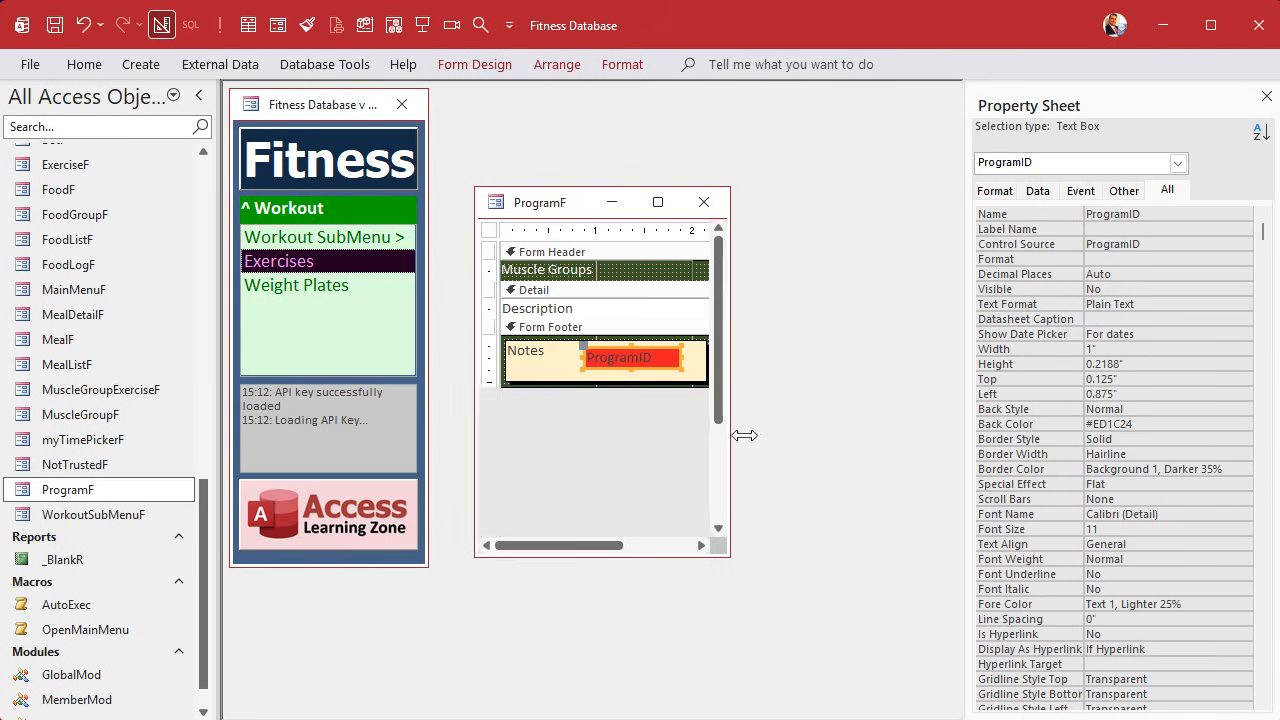
# - Widen the form window and design area, and set the form header's back color to dark red, #C00000
pyautogui.moveTo(731, 434); pyautogui.dragTo(864, 434)
pyautogui.moveTo(714, 263); pyautogui.dragTo(775, 261)
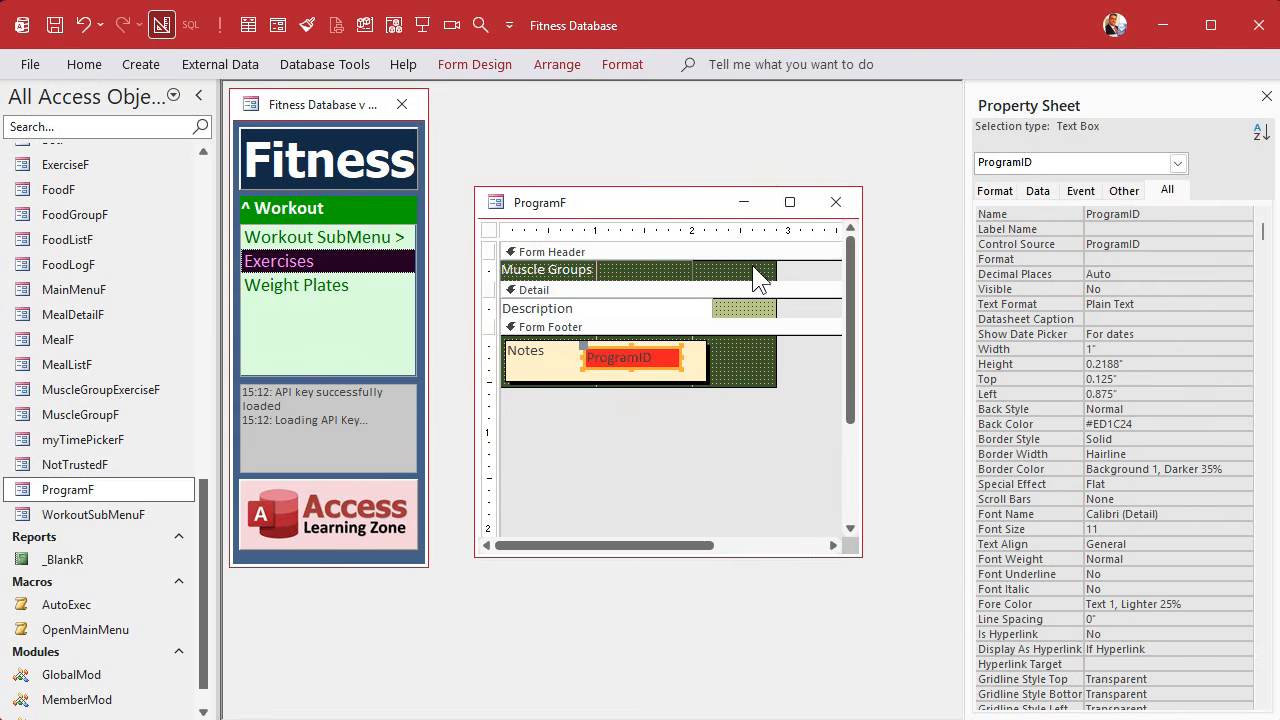
pyautogui.click(621, 64)
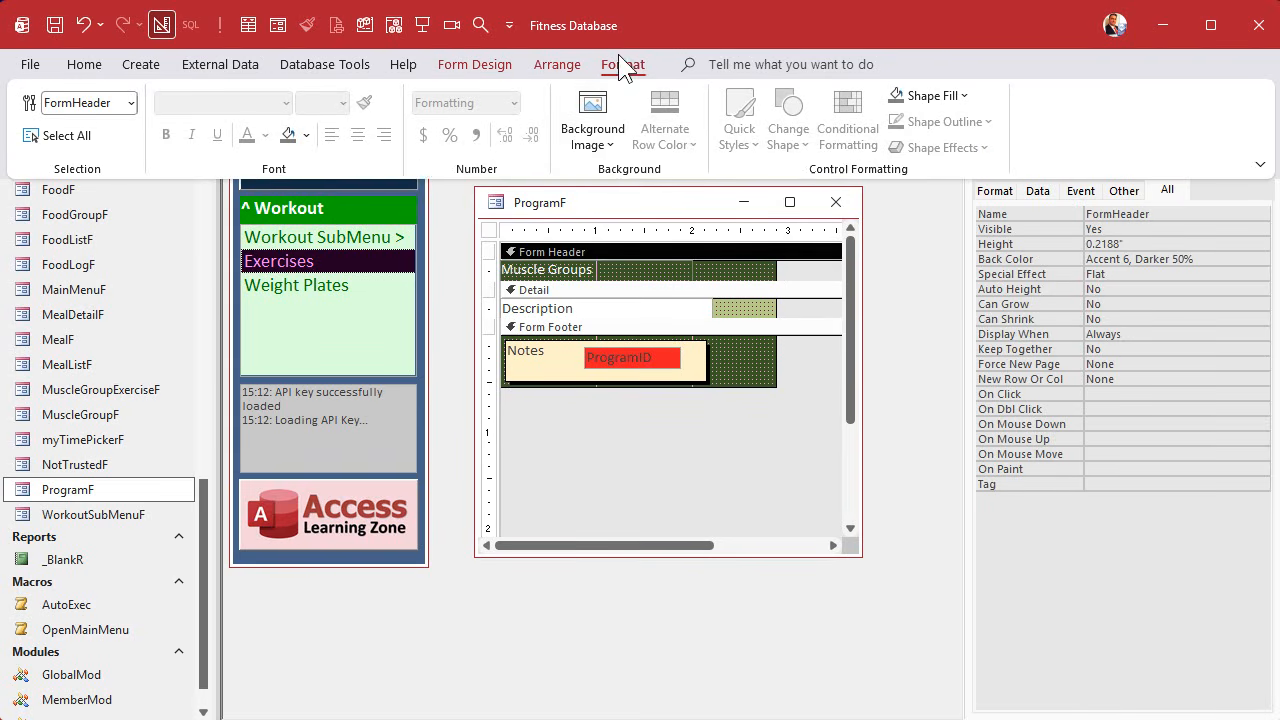
pyautogui.click(309, 137)
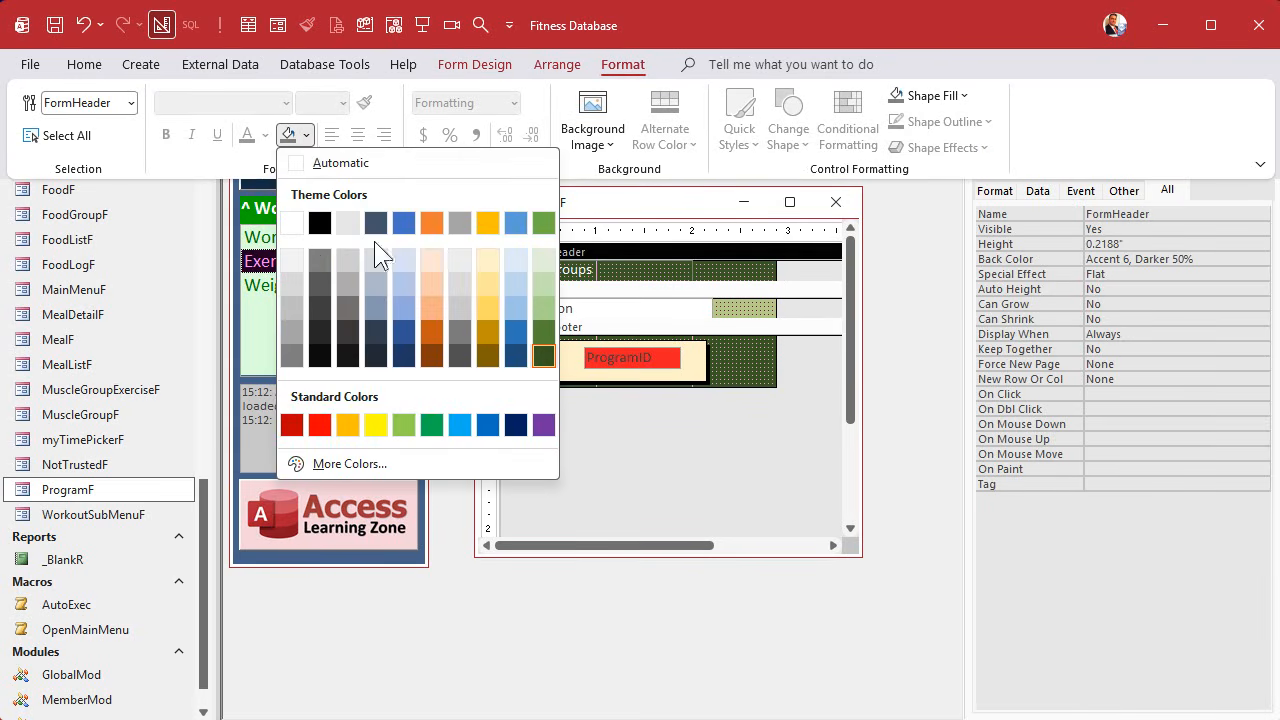
pyautogui.click(291, 425)
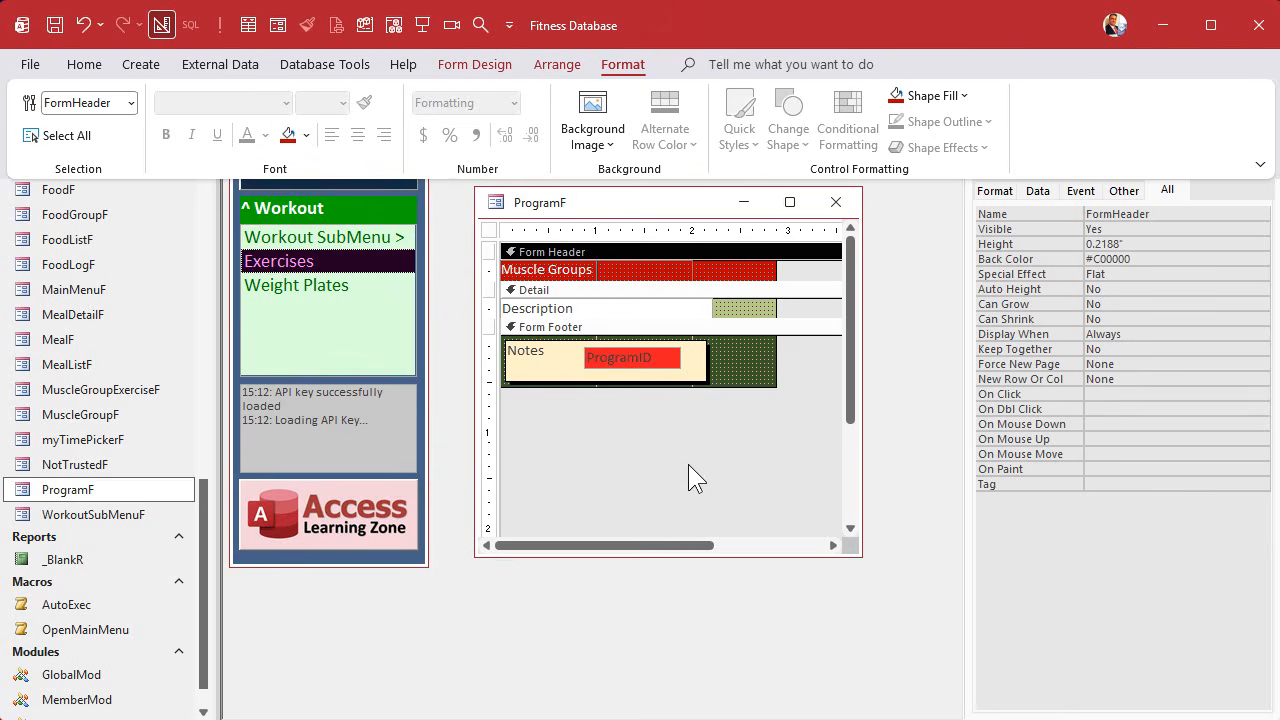
pyautogui.click(753, 362)
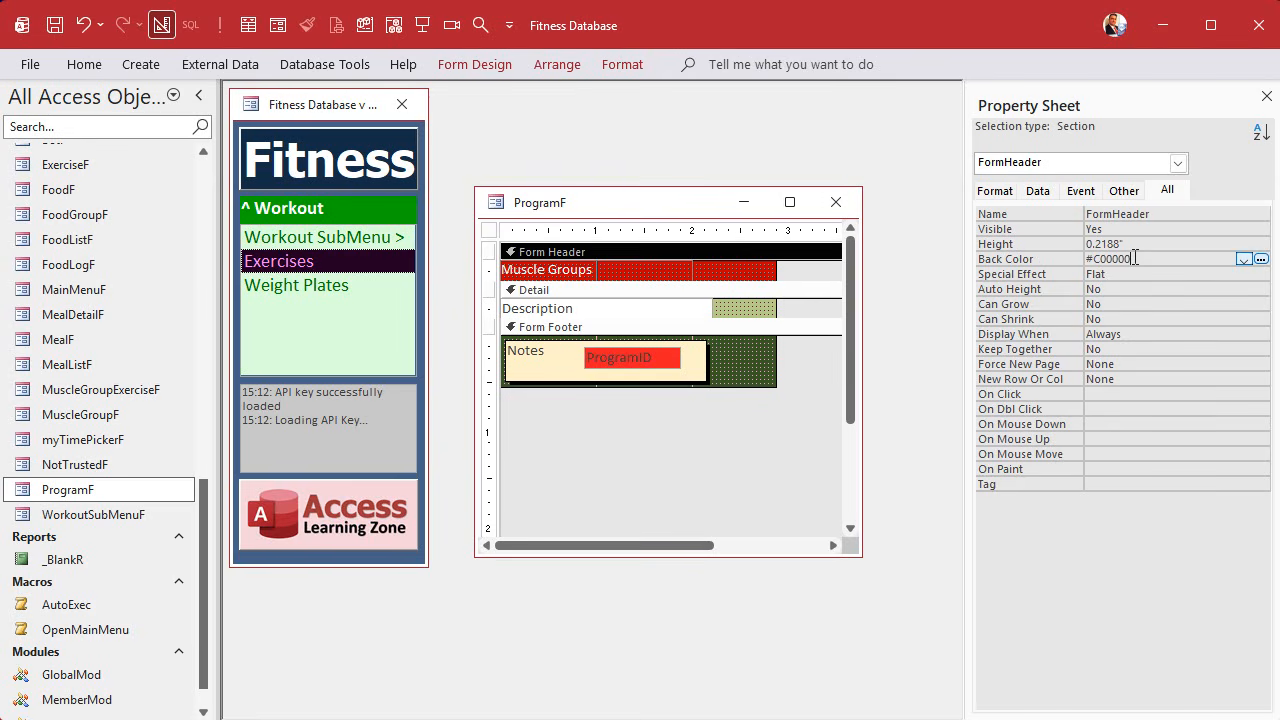
# - Try the theme color Accent 2, Darker 25% on the form header, and switch back to dark red
pyautogui.click(738, 250)
pyautogui.click(622, 64)
pyautogui.click(306, 135)
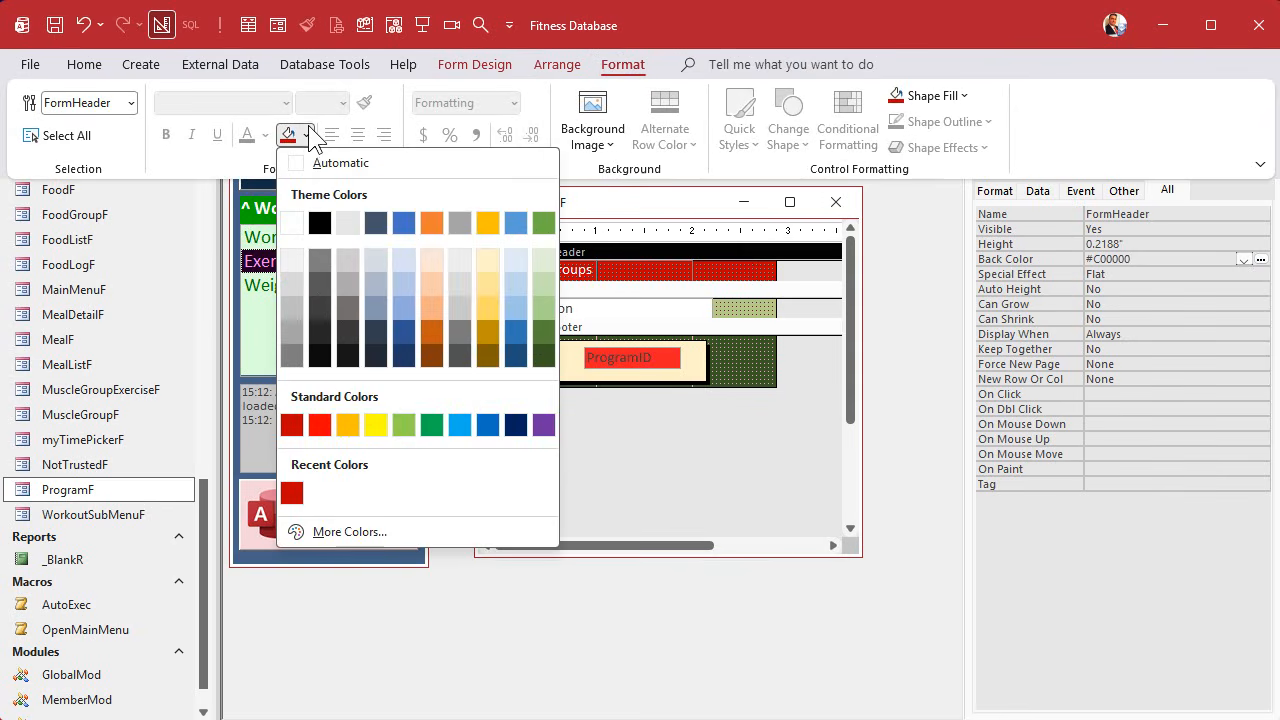
pyautogui.click(431, 331)
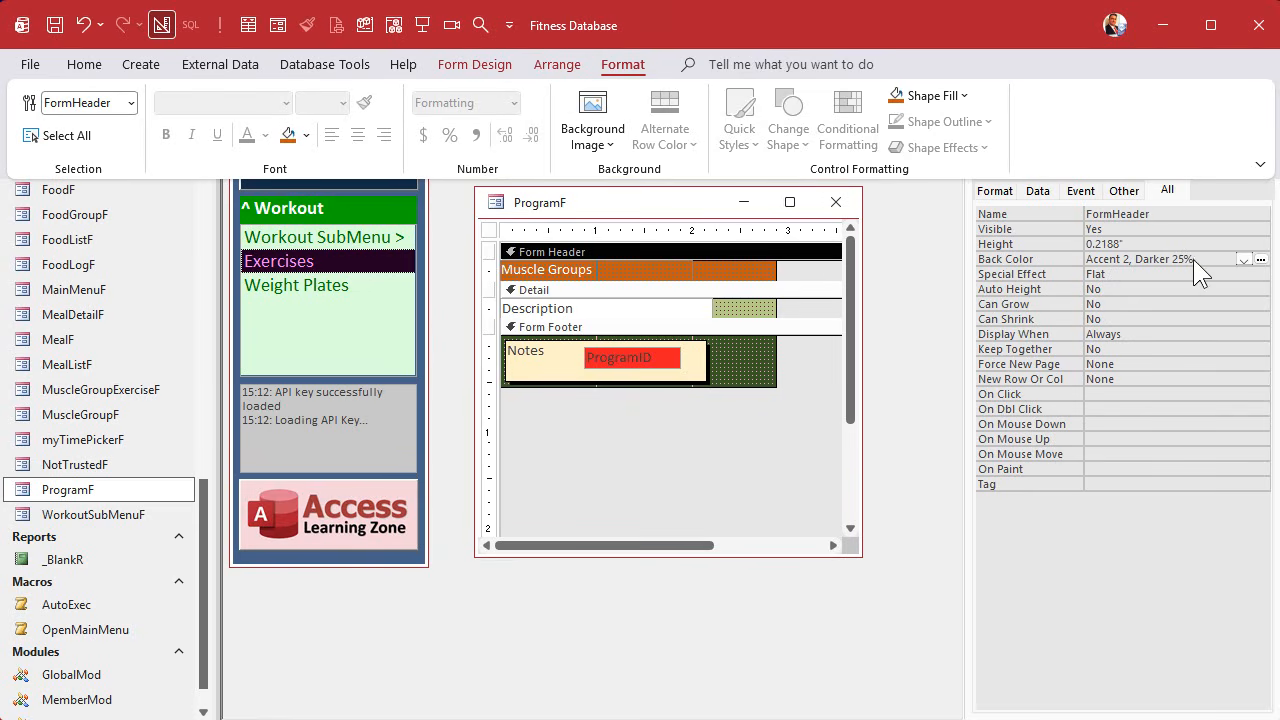
pyautogui.click(307, 136)
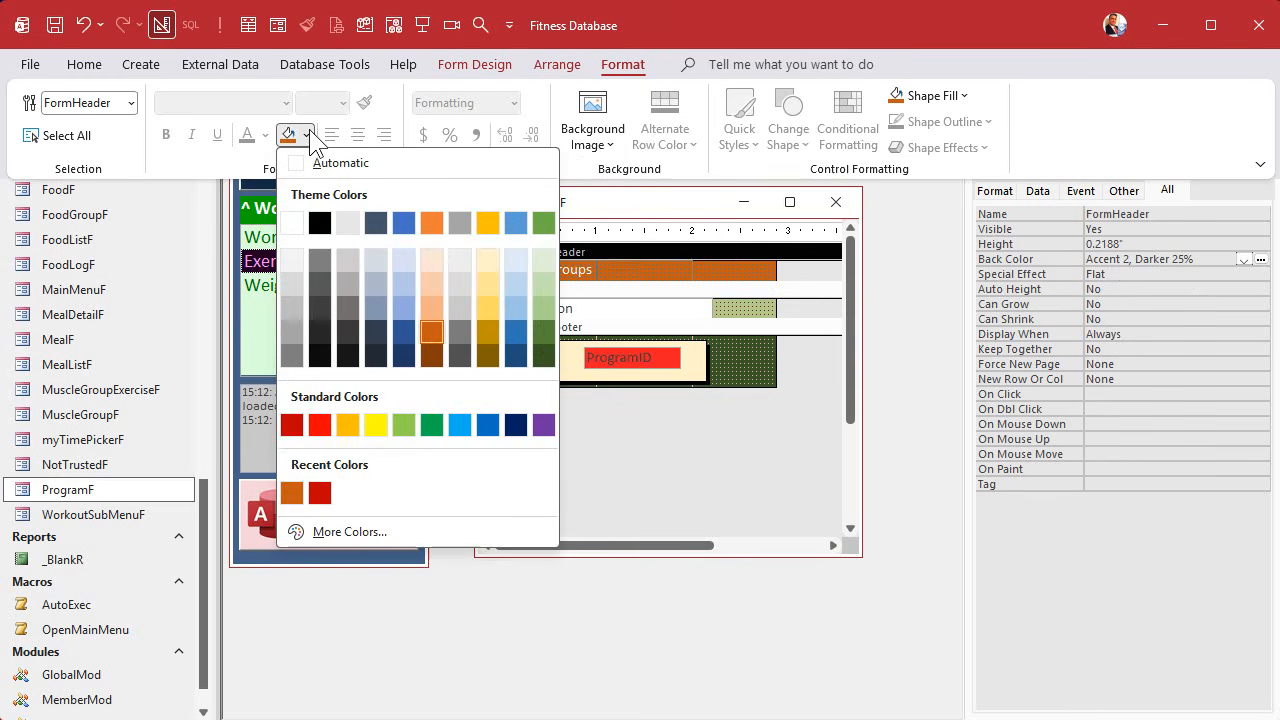
pyautogui.click(318, 493)
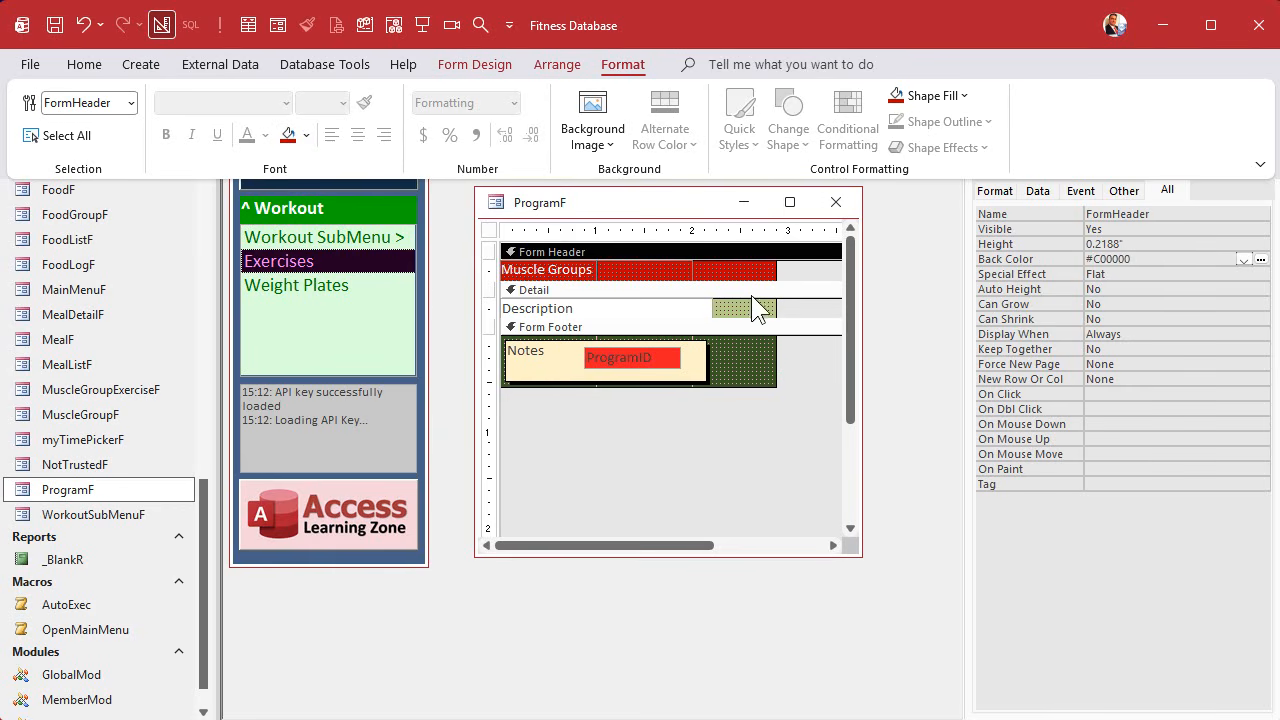
# - Fill the Detail and Form Footer sections with the same dark red and narrow the form to about 2.2 inches
pyautogui.doubleClick(624, 57)
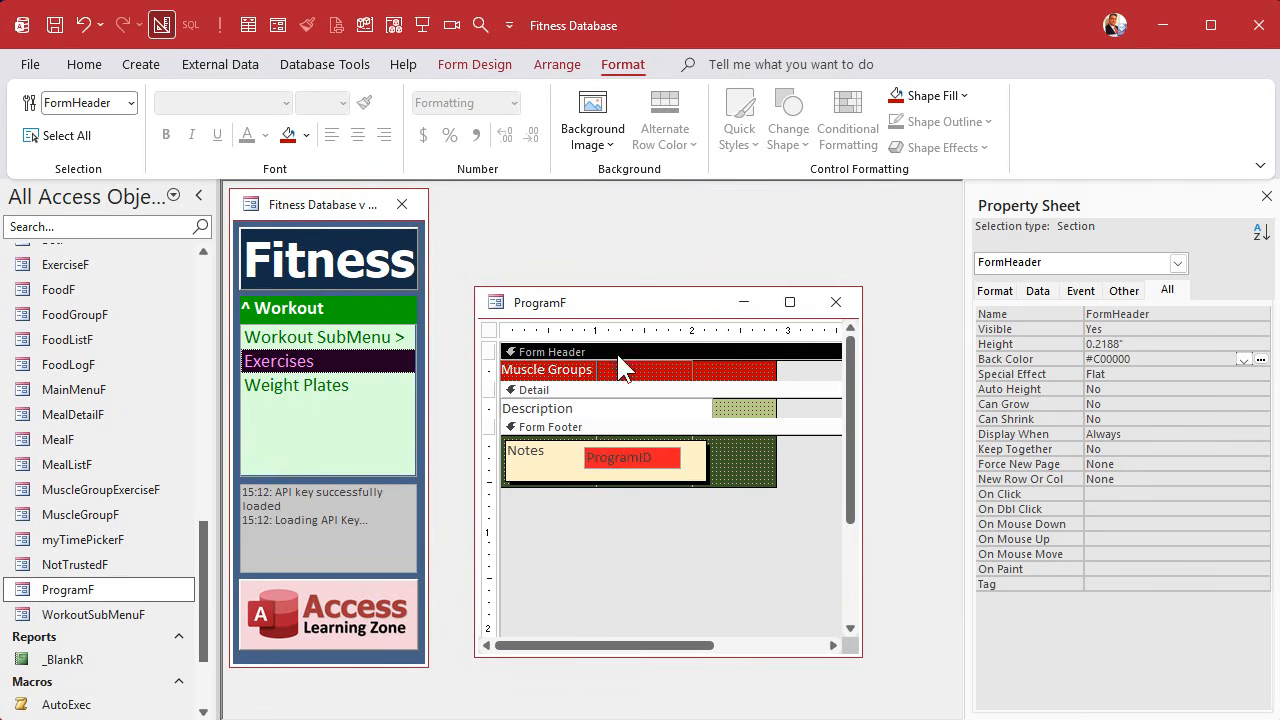
pyautogui.click(729, 400)
pyautogui.click(288, 134)
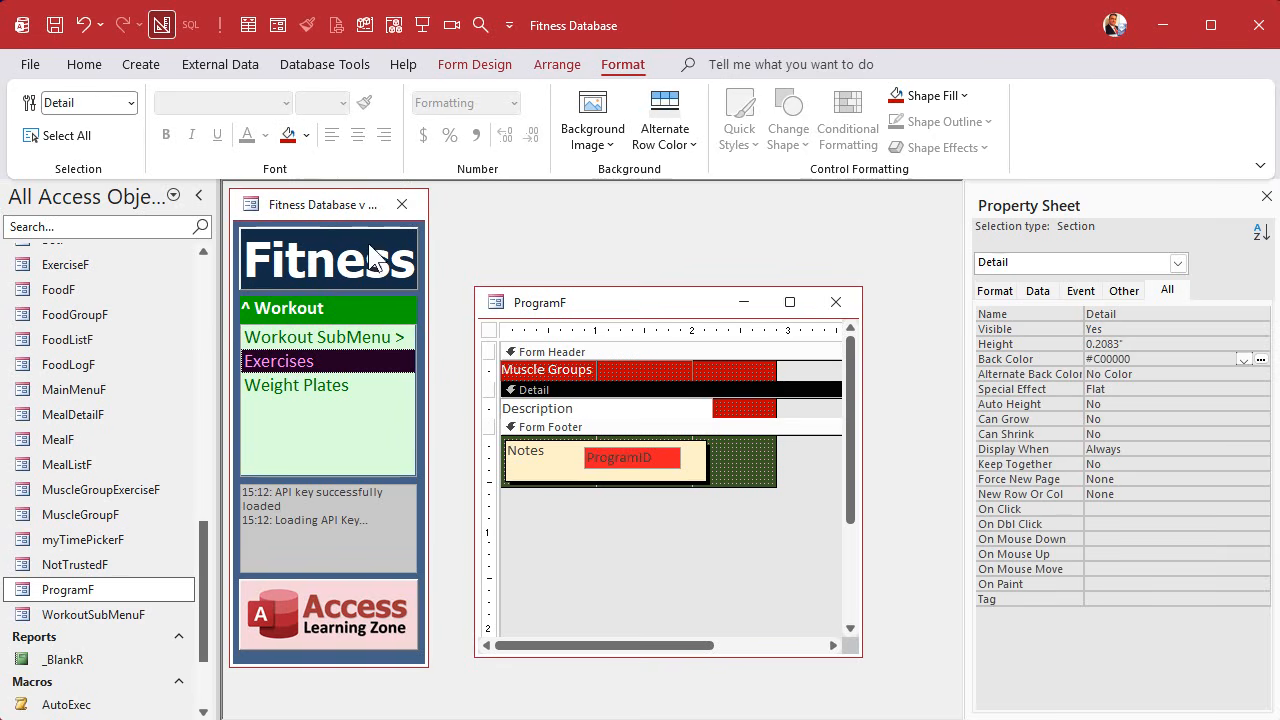
pyautogui.click(739, 425)
pyautogui.click(290, 134)
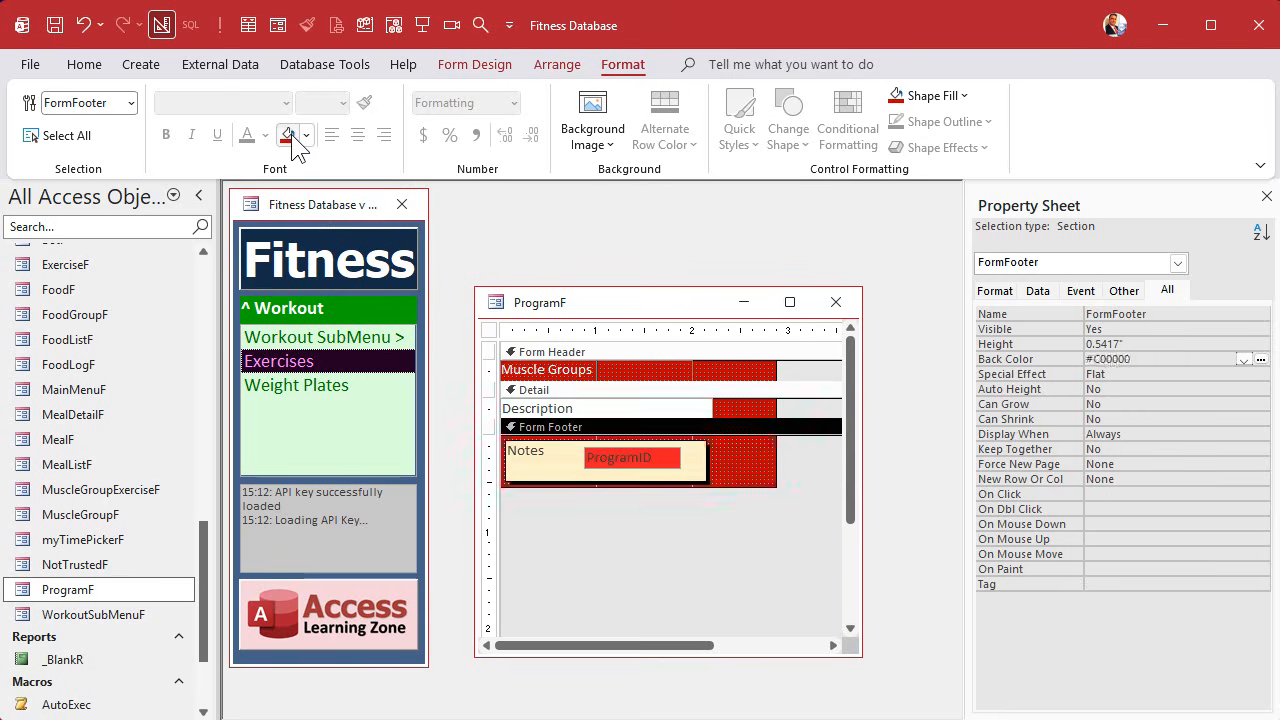
pyautogui.moveTo(776, 400); pyautogui.dragTo(680, 389)
pyautogui.click(726, 533)
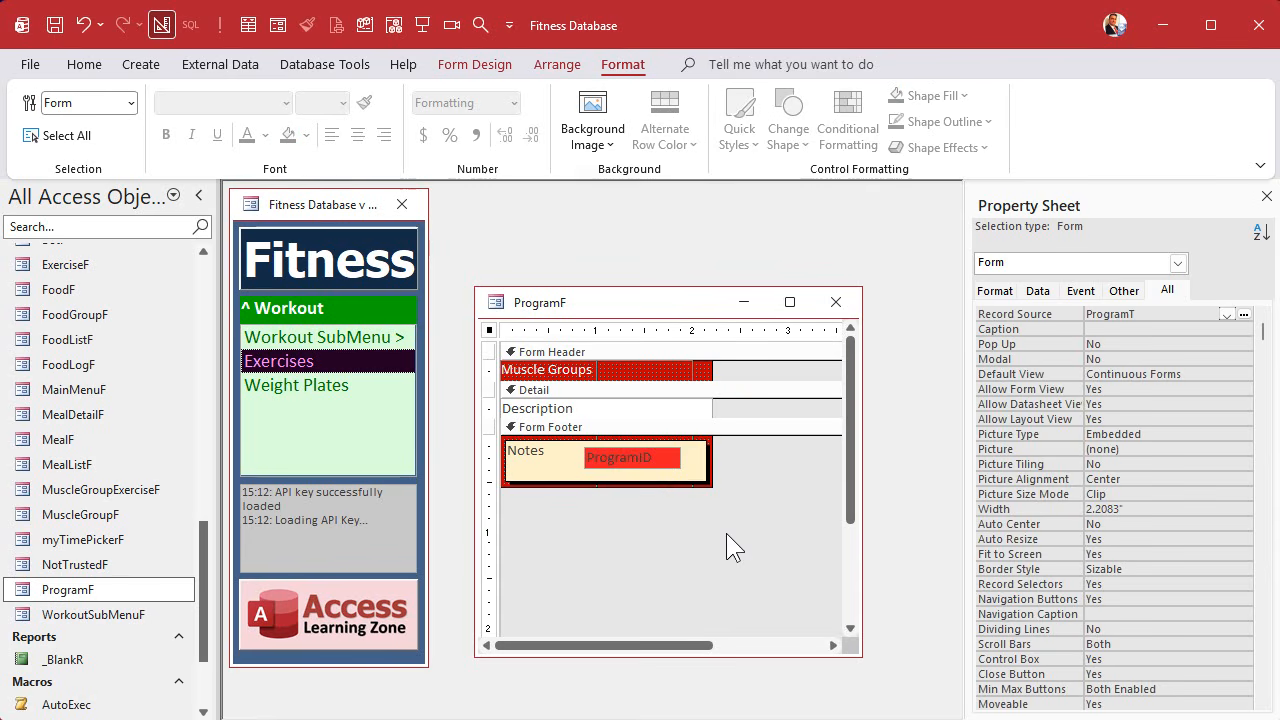
# - Change the caption of the form header label to Program
pyautogui.click(579, 371)
pyautogui.click(632, 369)
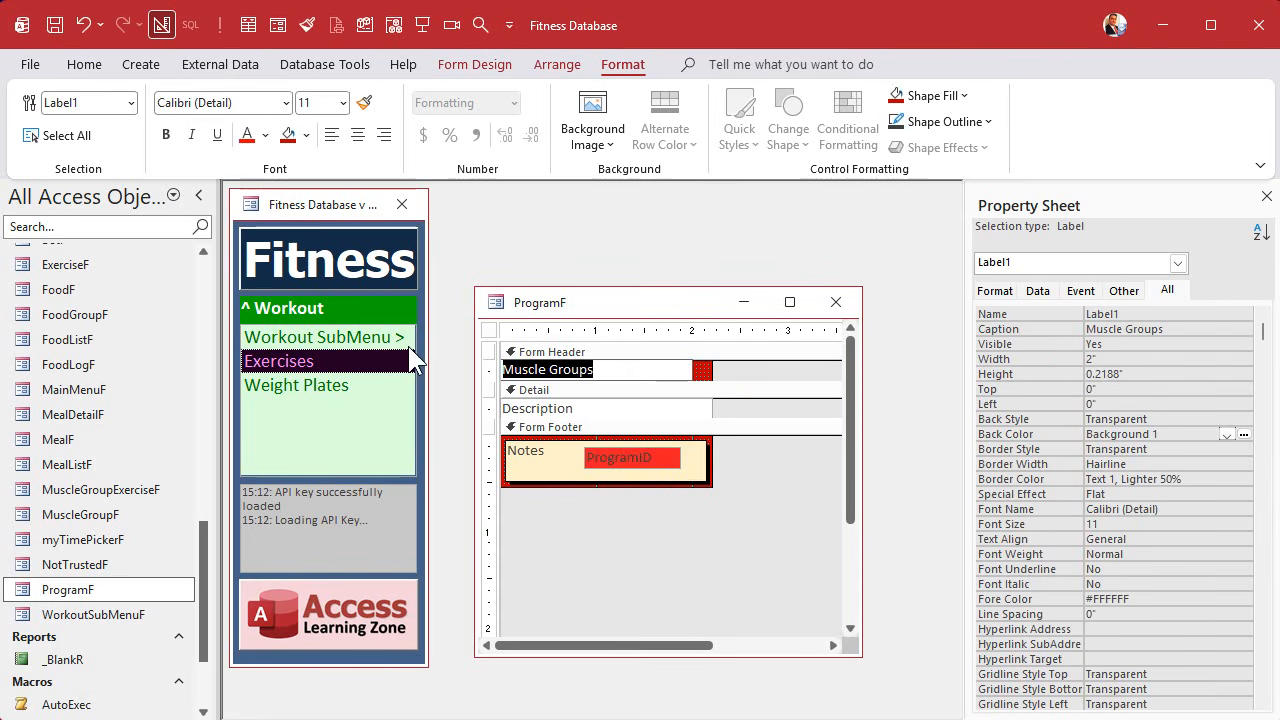
pyautogui.write('Program')
pyautogui.press('Return')
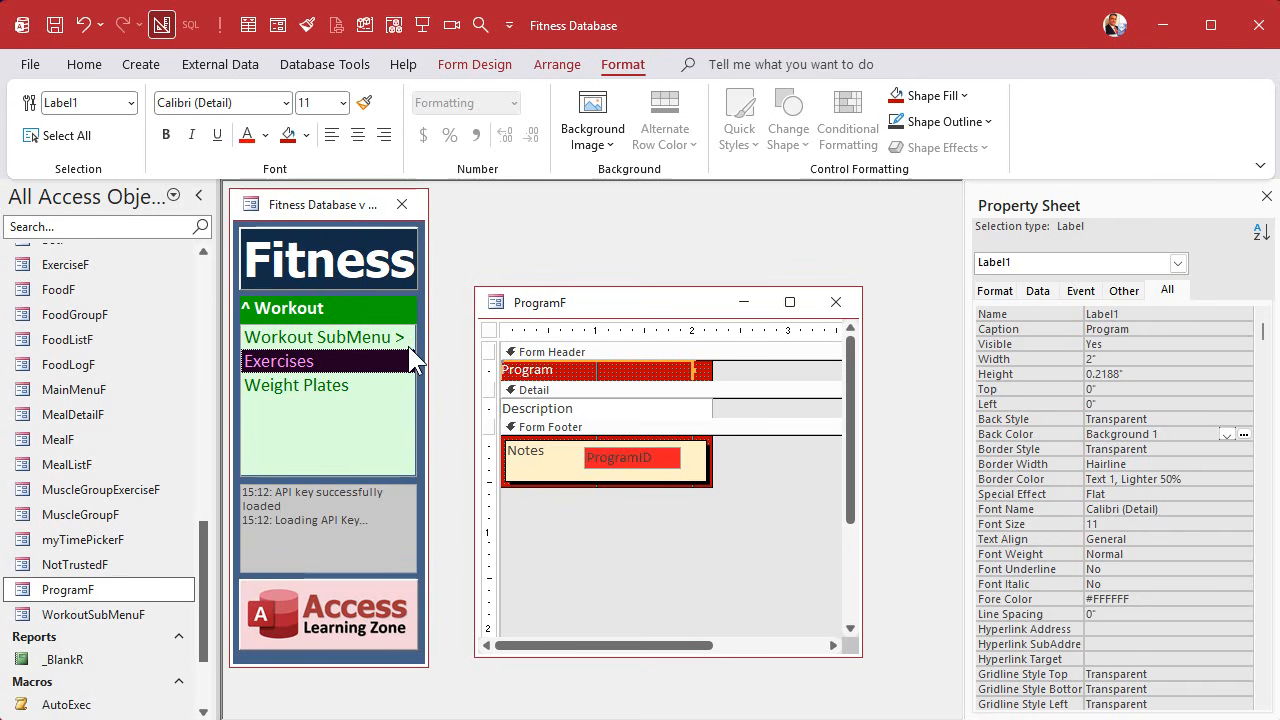
# - Close the ProgramF design with its changes, and open the form to check its program list before closing it
pyautogui.click(836, 302)
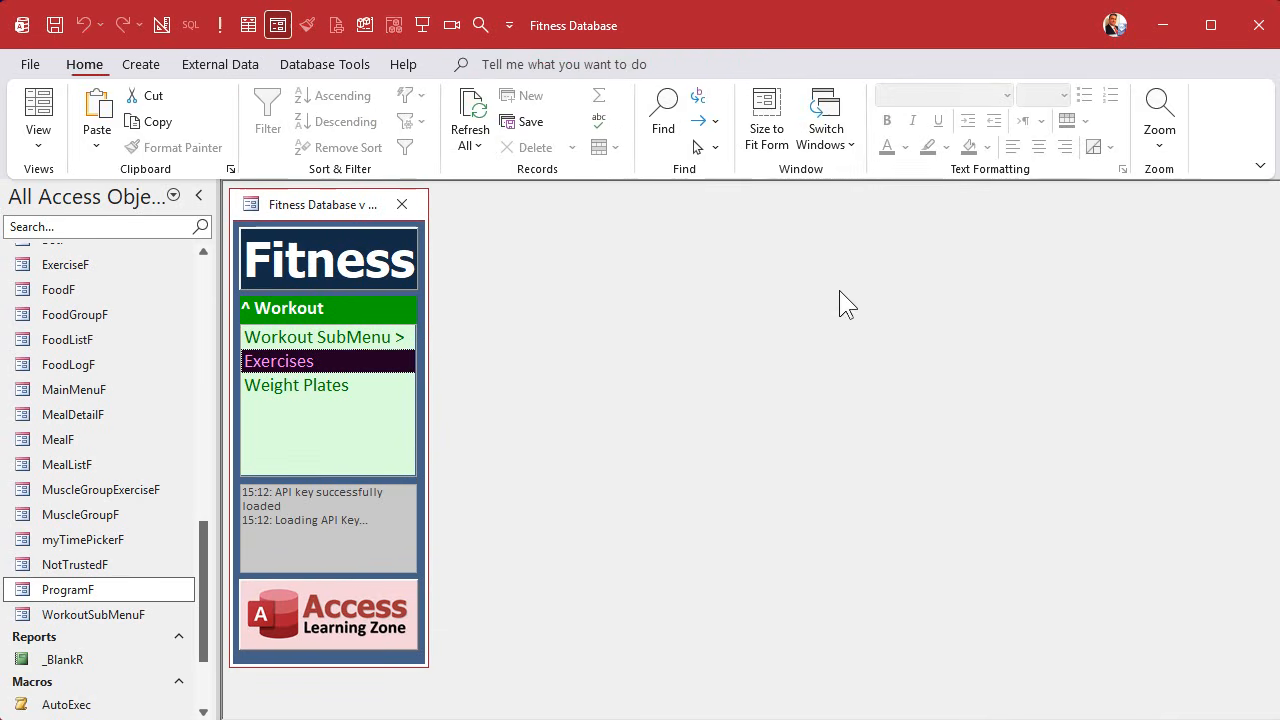
pyautogui.doubleClick(93, 598)
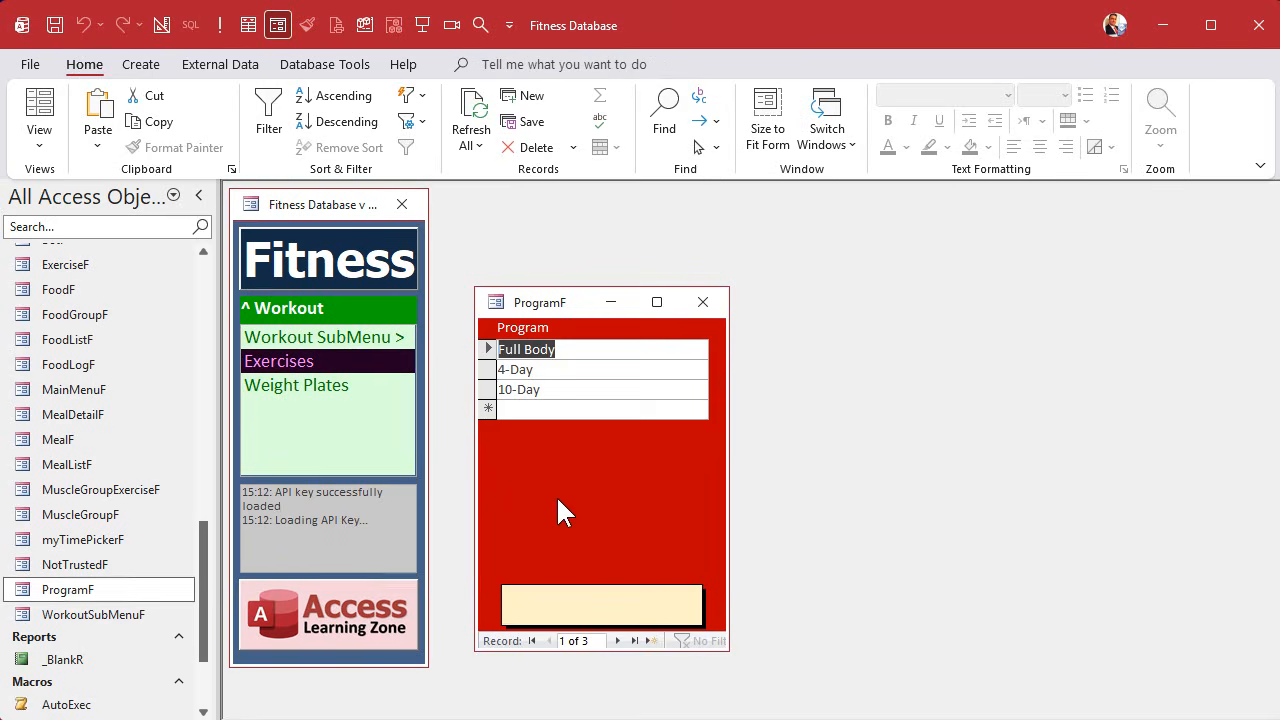
pyautogui.click(703, 302)
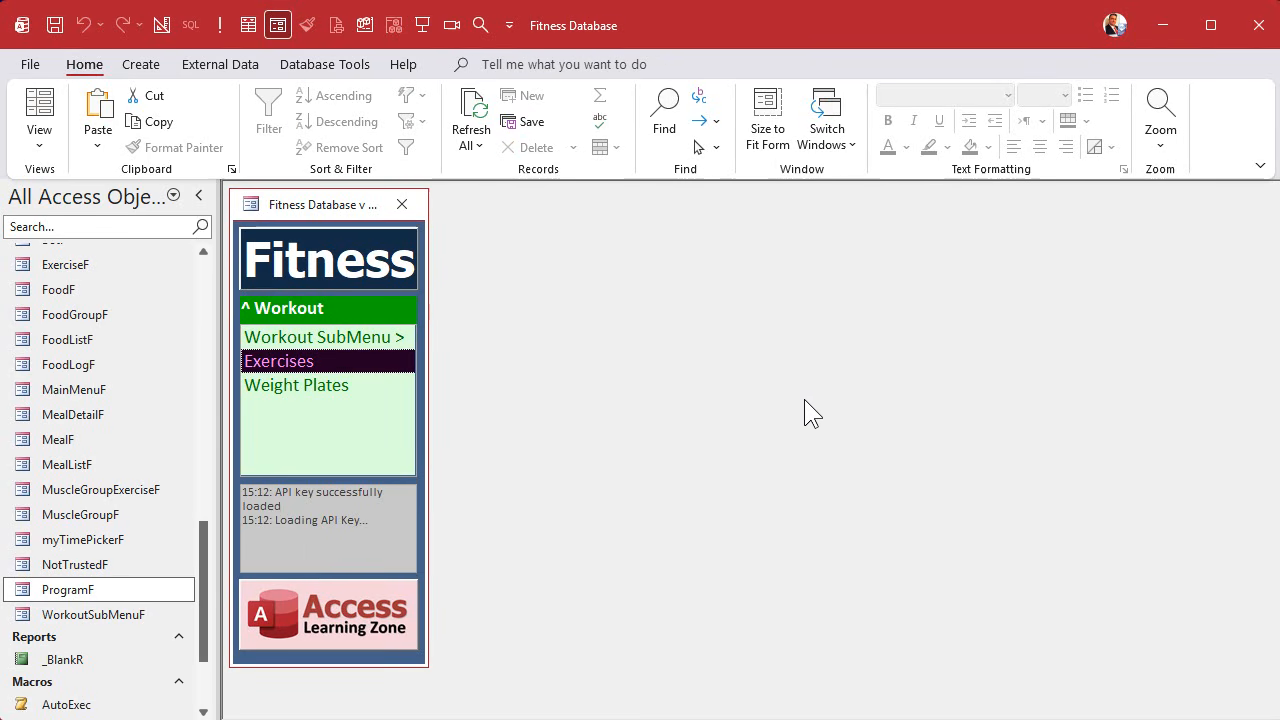
# - Copy the ProgramF form and paste it as a new form named RoutineF
pyautogui.click(85, 596)
pyautogui.hotkey('ctrl', 'c')
pyautogui.hotkey('ctrl', 'v')
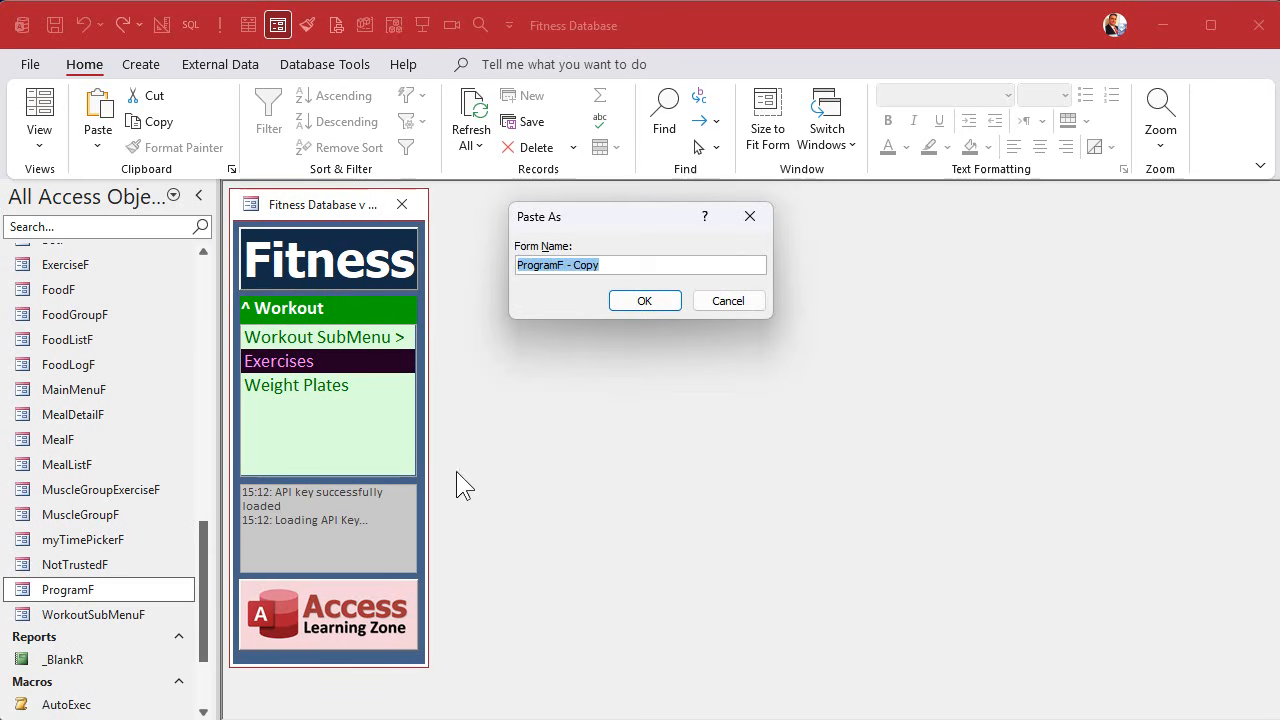
pyautogui.write('RoutineF')
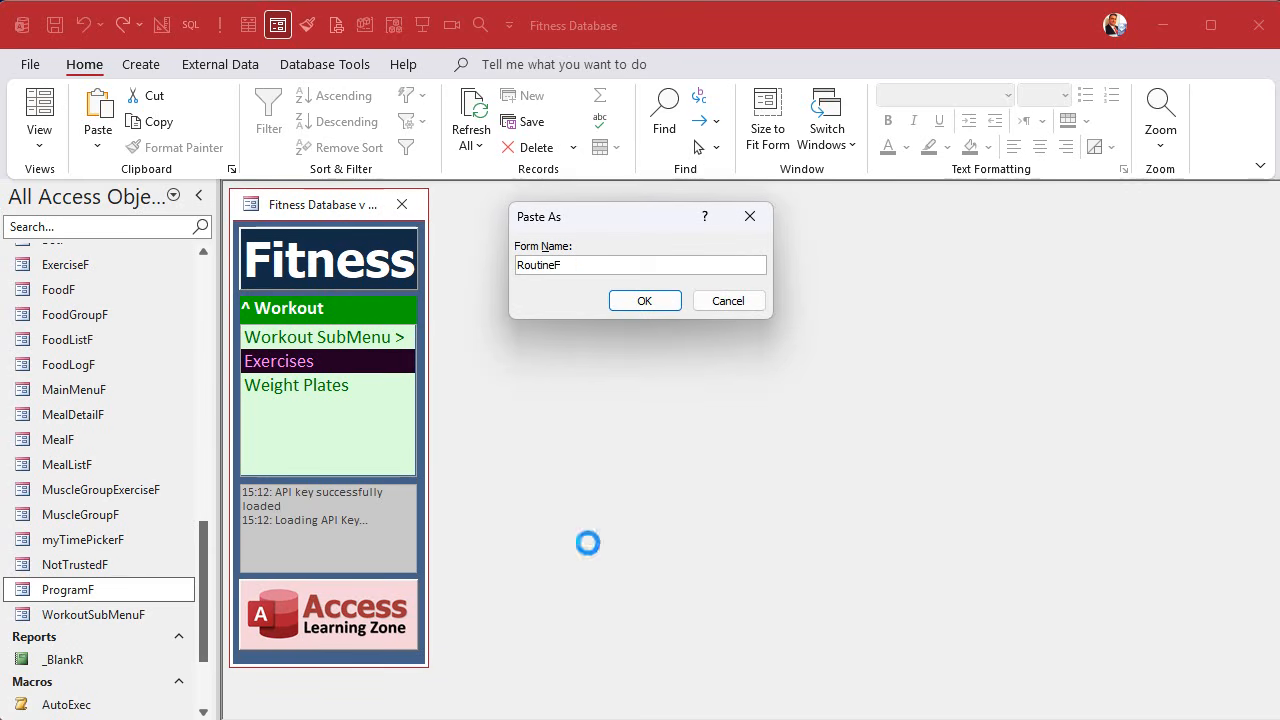
pyautogui.press('Return')
# - Open the RoutineF form in Design View and move its window up beside the main menu form
pyautogui.click(97, 614)
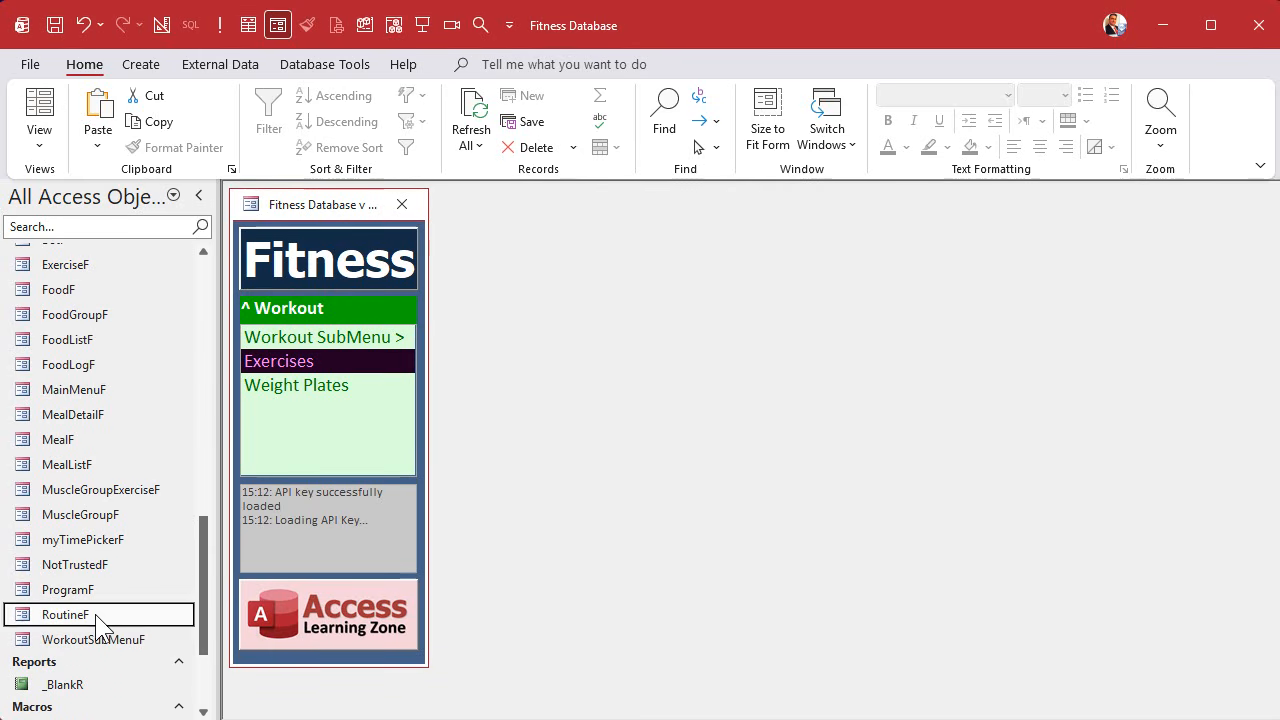
pyautogui.rightClick(97, 616)
pyautogui.click(167, 686)
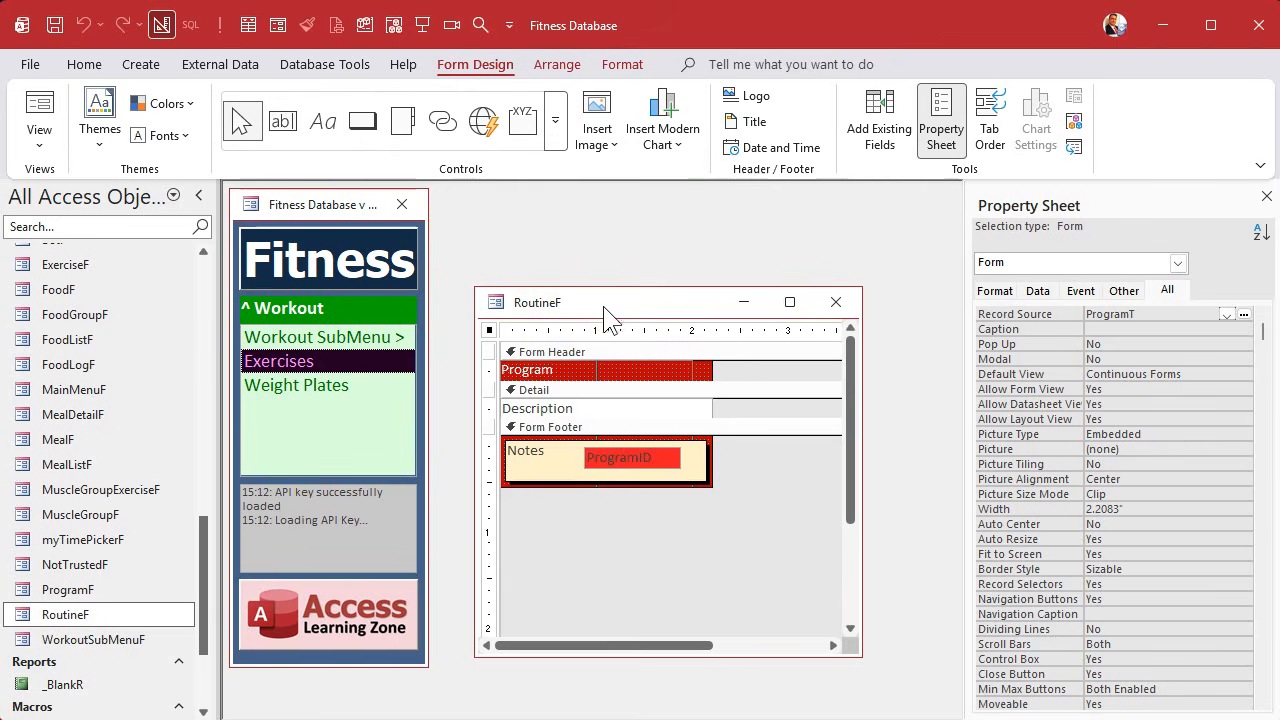
pyautogui.moveTo(603, 305); pyautogui.dragTo(581, 208)
# - Set the back color of RoutineF's form header to the theme color Accent 2, Darker 50%
pyautogui.click(587, 262)
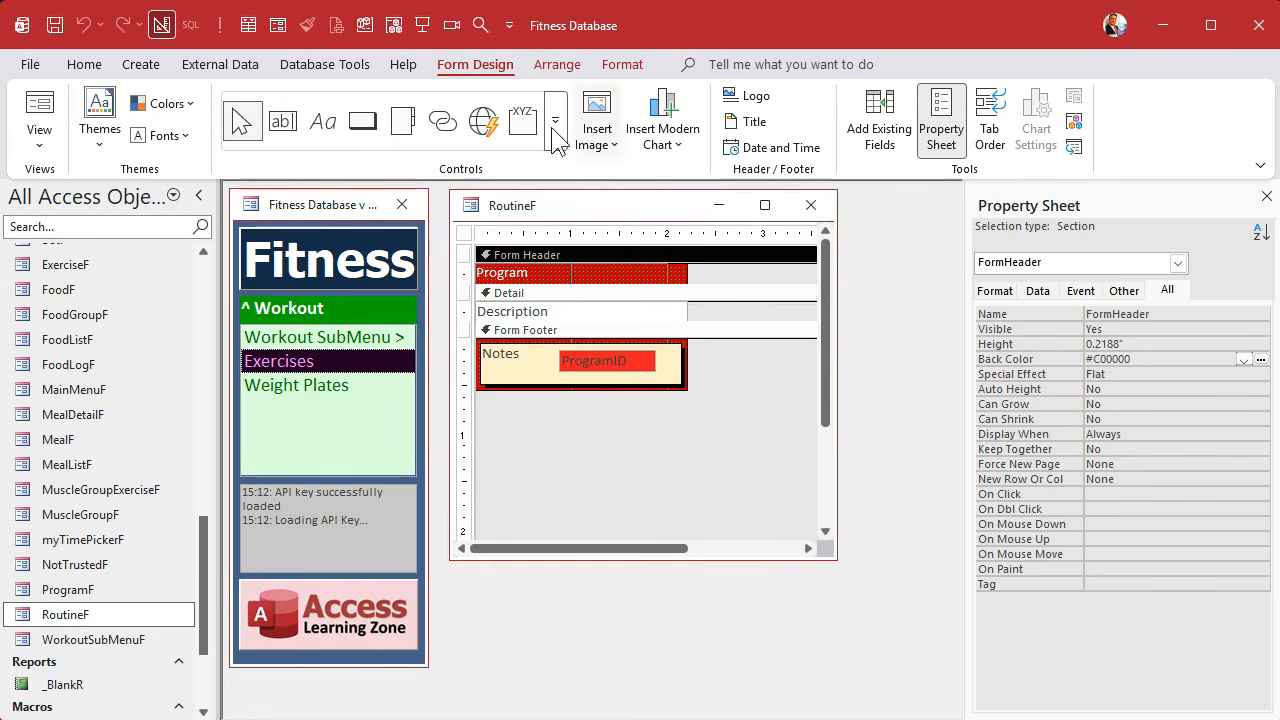
pyautogui.click(624, 67)
pyautogui.click(310, 134)
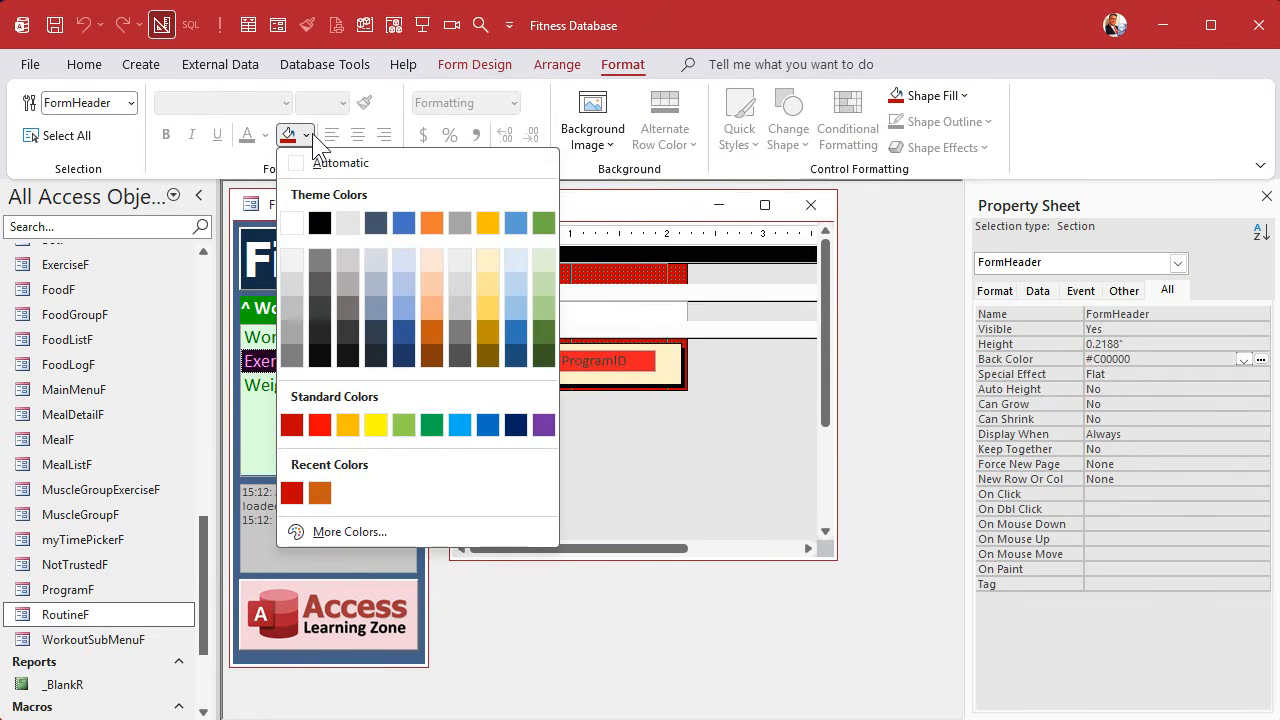
pyautogui.click(431, 356)
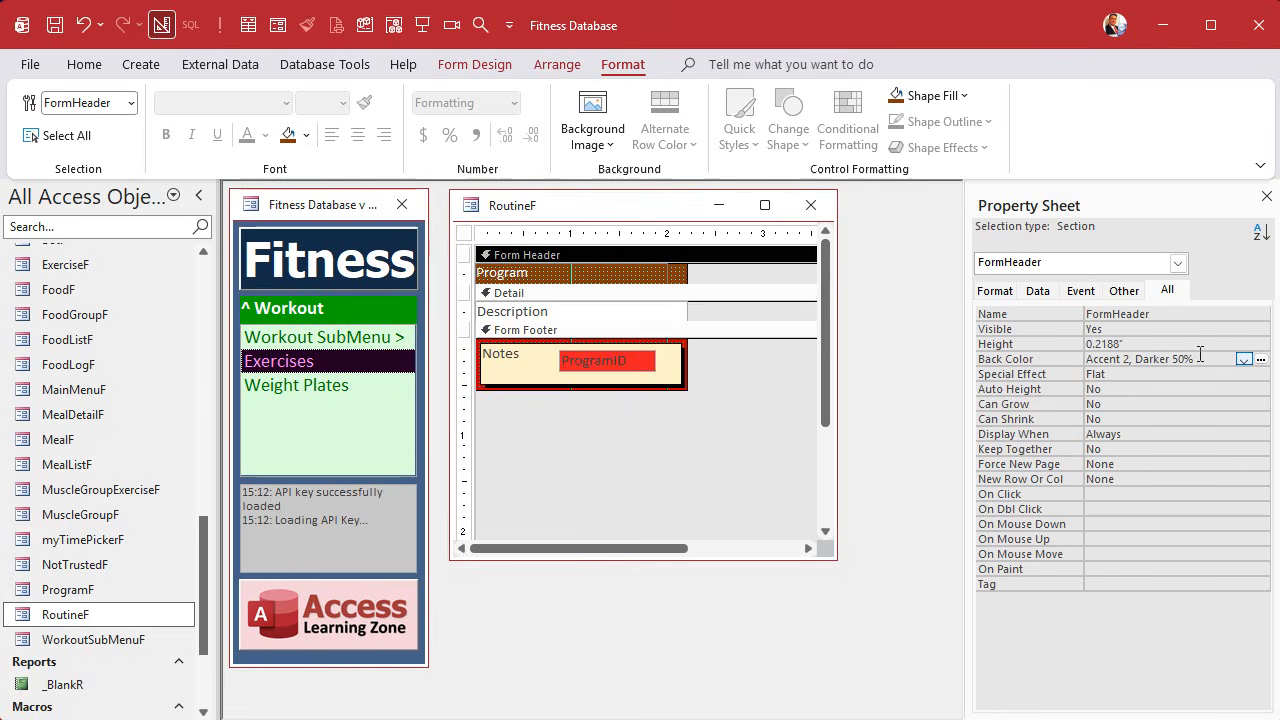
# - Set the back color of RoutineF's form header to the slightly lighter custom brown #A24A0E
pyautogui.click(1261, 359)
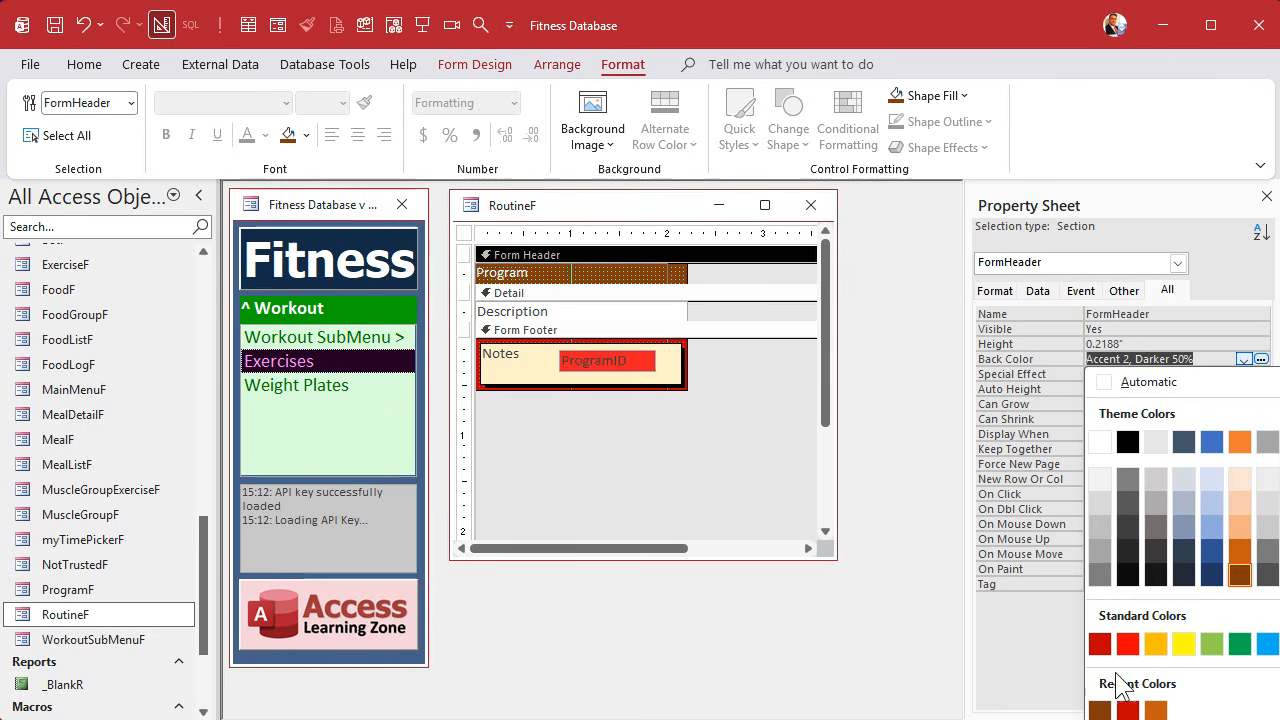
pyautogui.click(1150, 719)
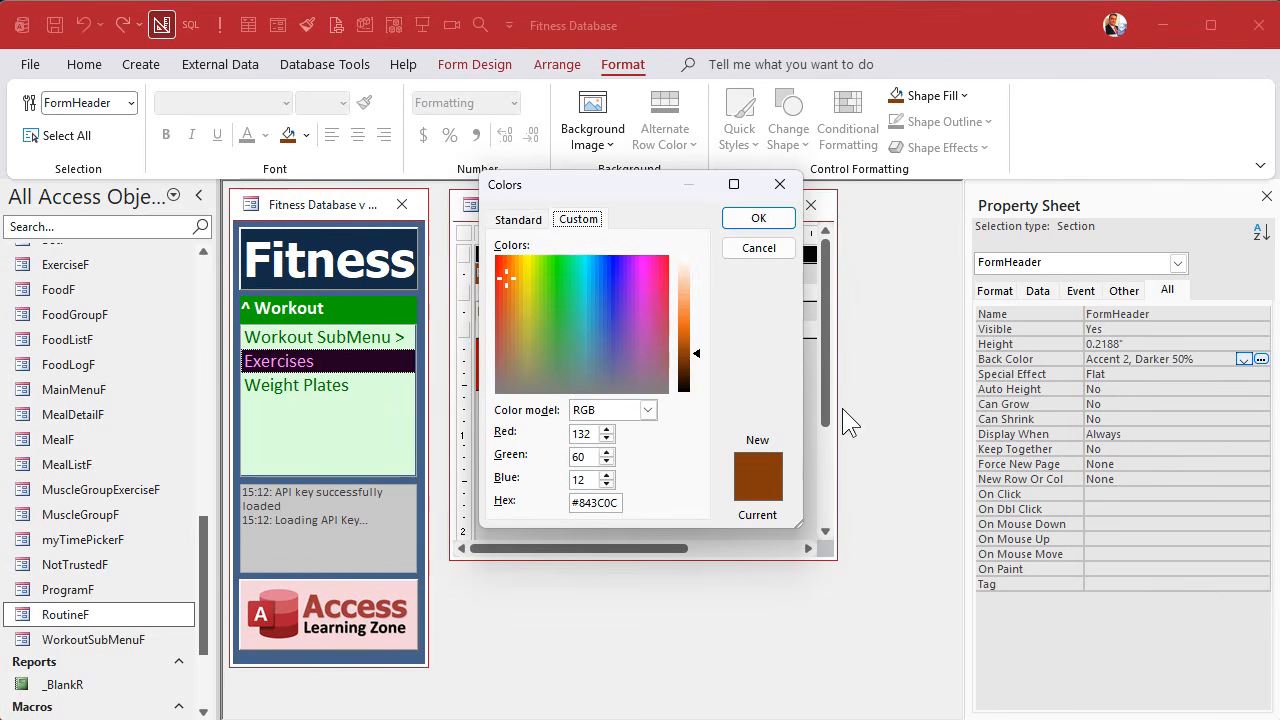
pyautogui.moveTo(702, 355); pyautogui.dragTo(702, 345)
pyautogui.click(772, 219)
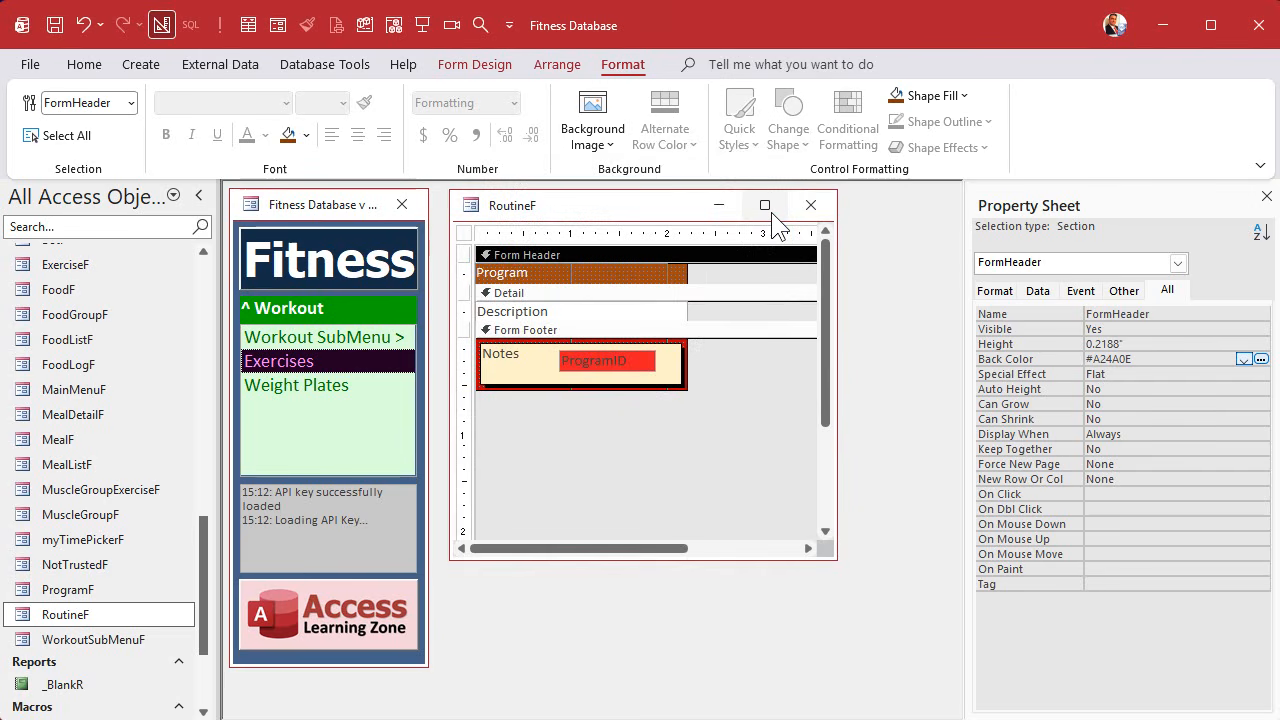
# - Copy the header's back color #A24A0E to the Detail and Form Footer sections, widening the form temporarily to reach the Detail background
pyautogui.click(1056, 360)
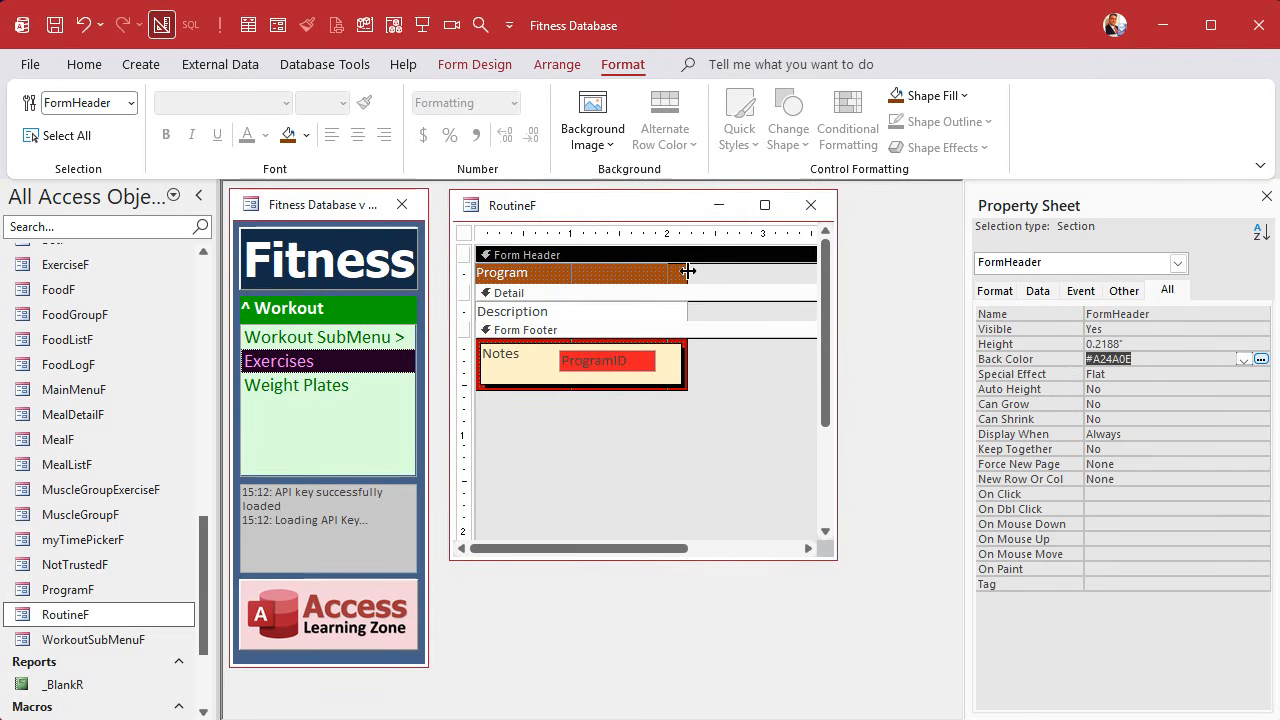
pyautogui.moveTo(688, 271); pyautogui.dragTo(740, 280)
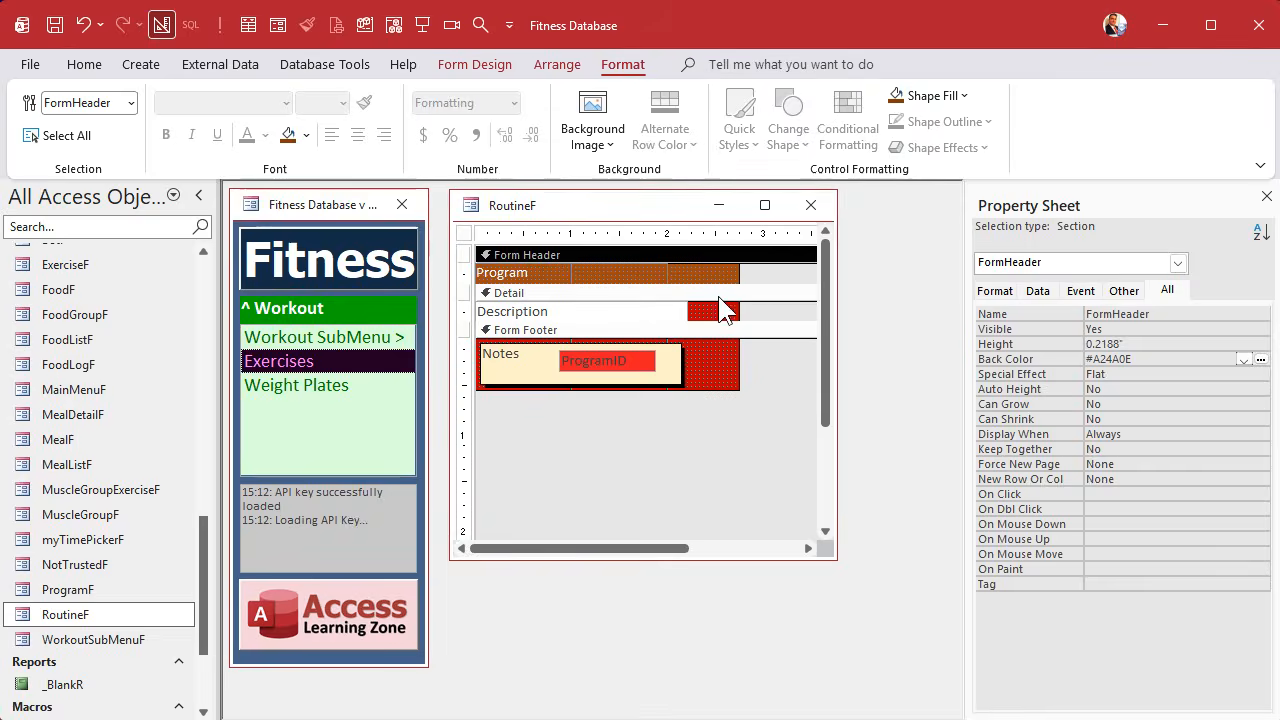
pyautogui.click(724, 310)
pyautogui.click(1044, 358)
pyautogui.hotkey('ctrl', 'v')
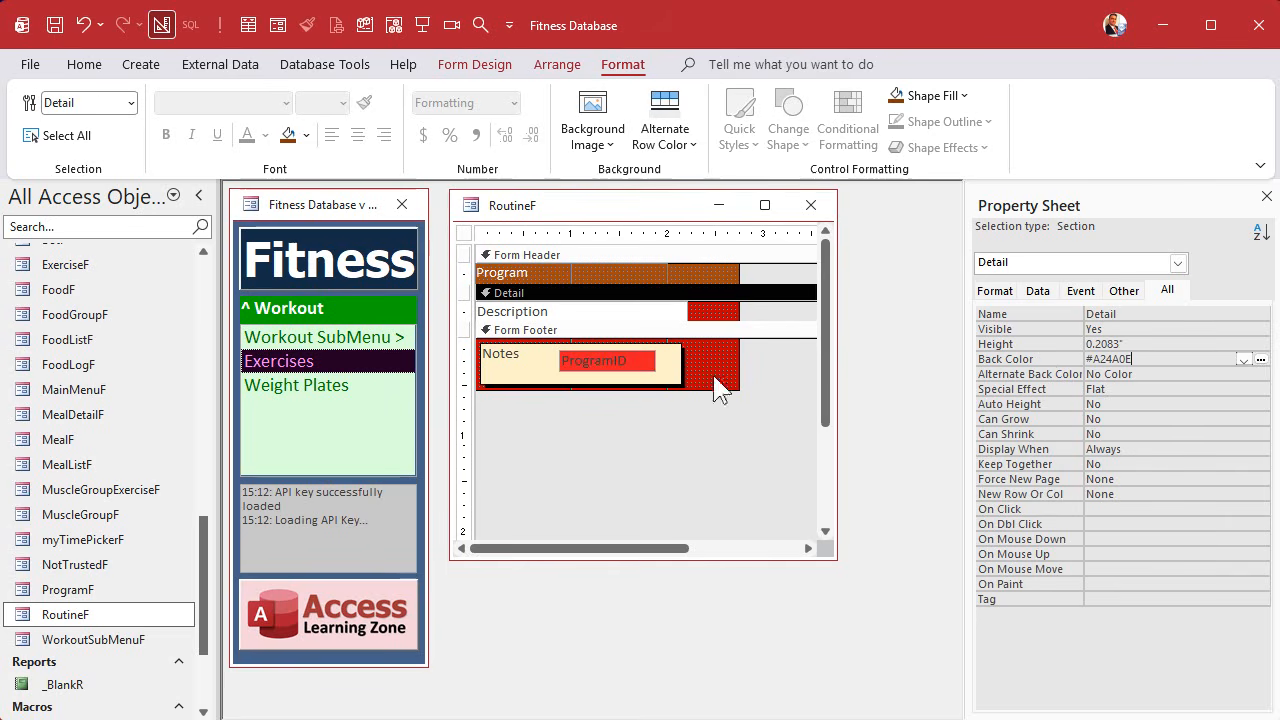
pyautogui.click(707, 331)
pyautogui.click(1051, 361)
pyautogui.hotkey('ctrl', 'v')
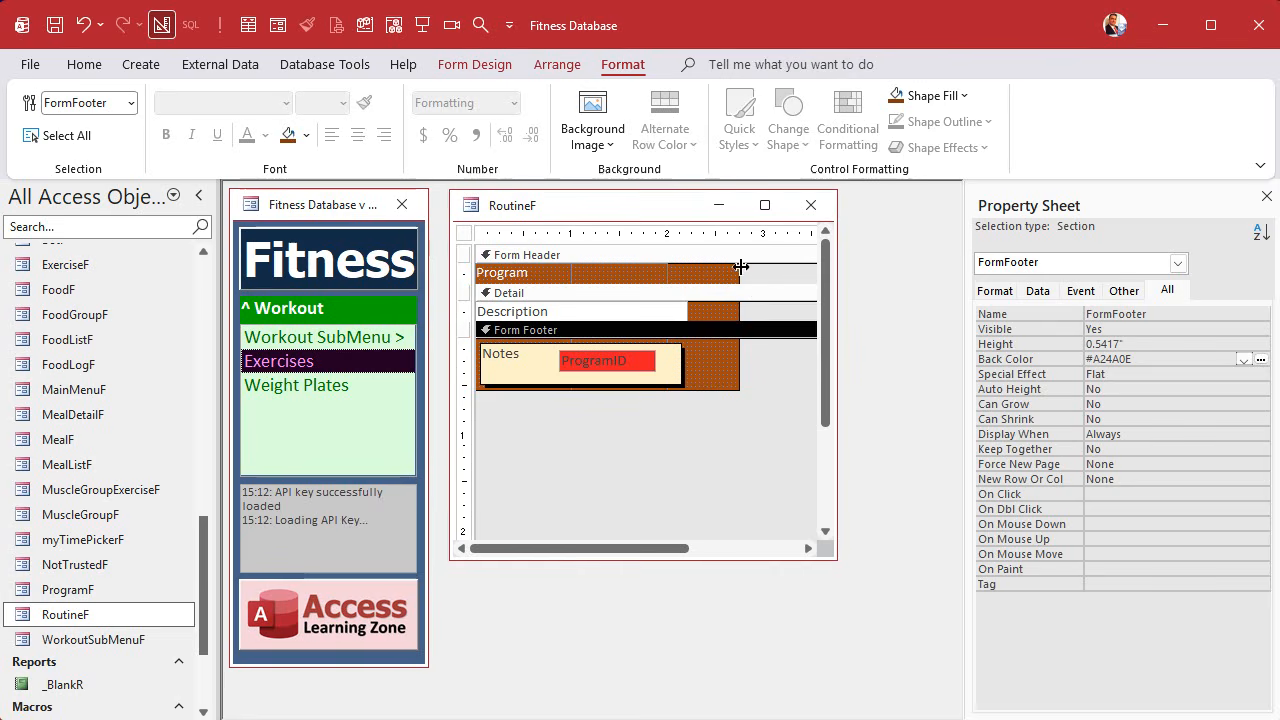
pyautogui.moveTo(737, 266); pyautogui.dragTo(623, 258)
# - Change the caption of the label in RoutineF's form header to Routine
pyautogui.click(518, 276)
pyautogui.moveTo(527, 274); pyautogui.dragTo(430, 274)
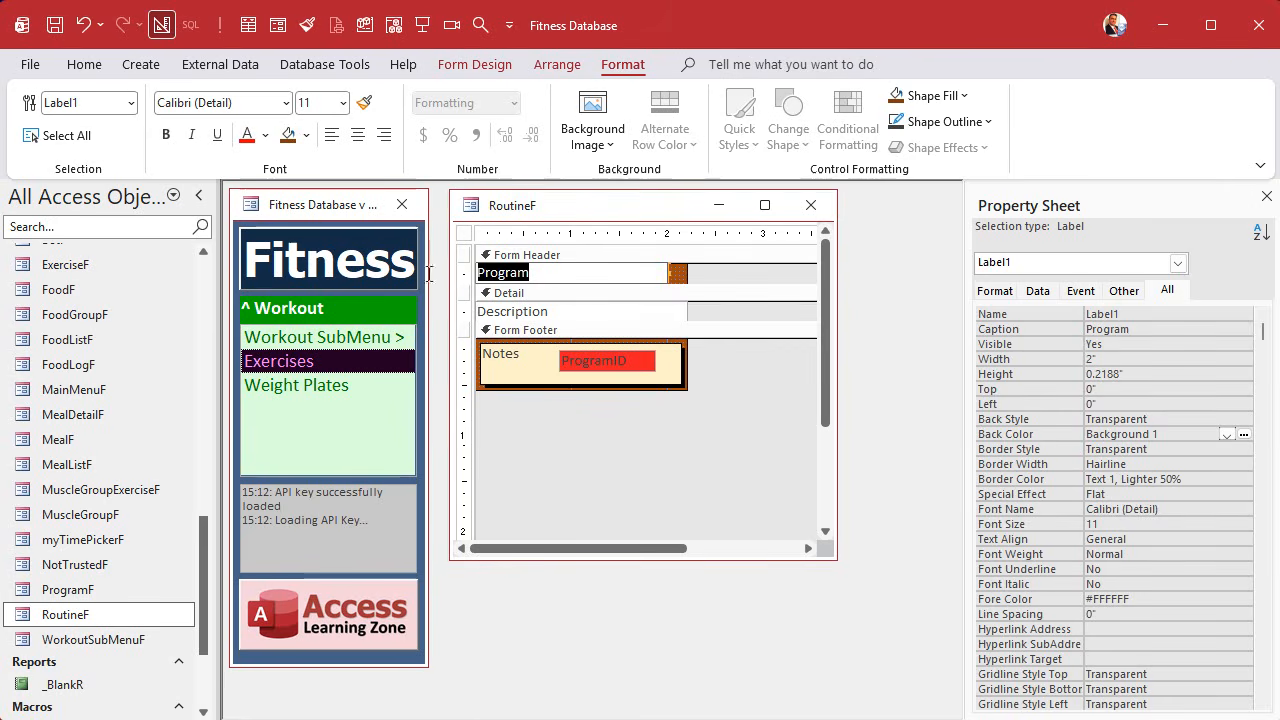
pyautogui.write('Routine')
pyautogui.press('Return')
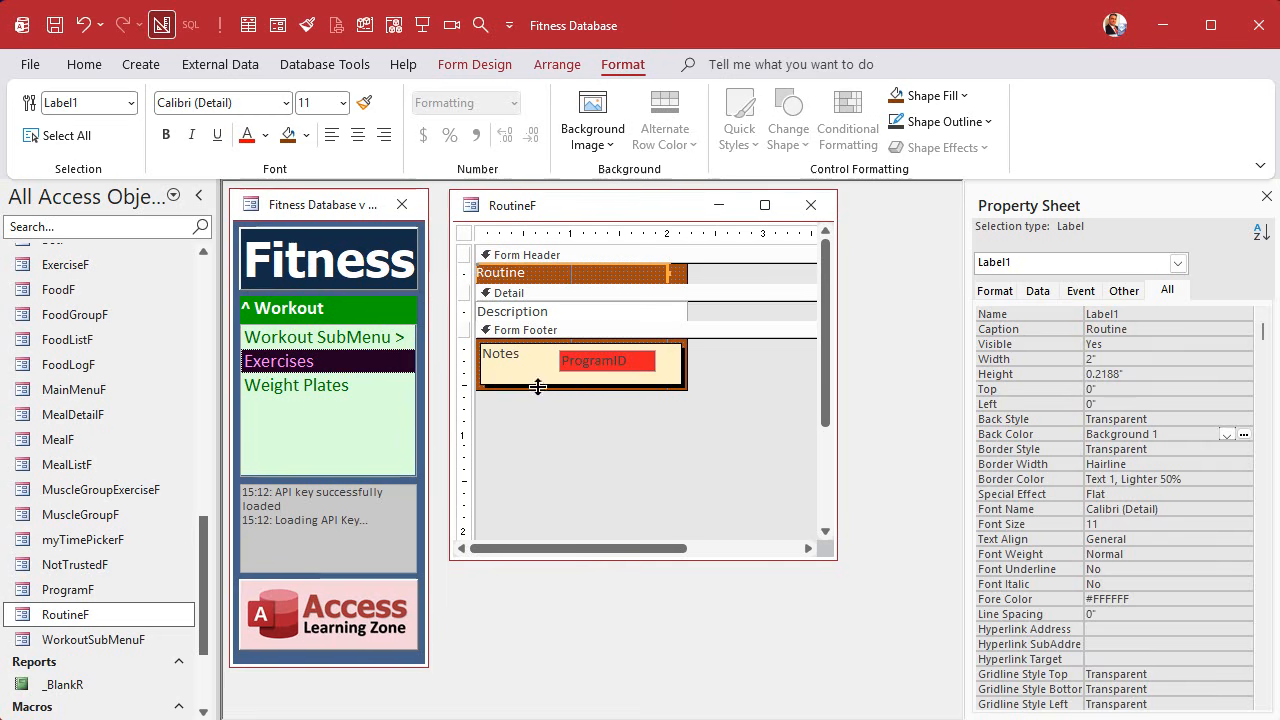
# - Open the RoutineT table to check its ID fields, including the ProgramID column, and close it
pyautogui.click(599, 364)
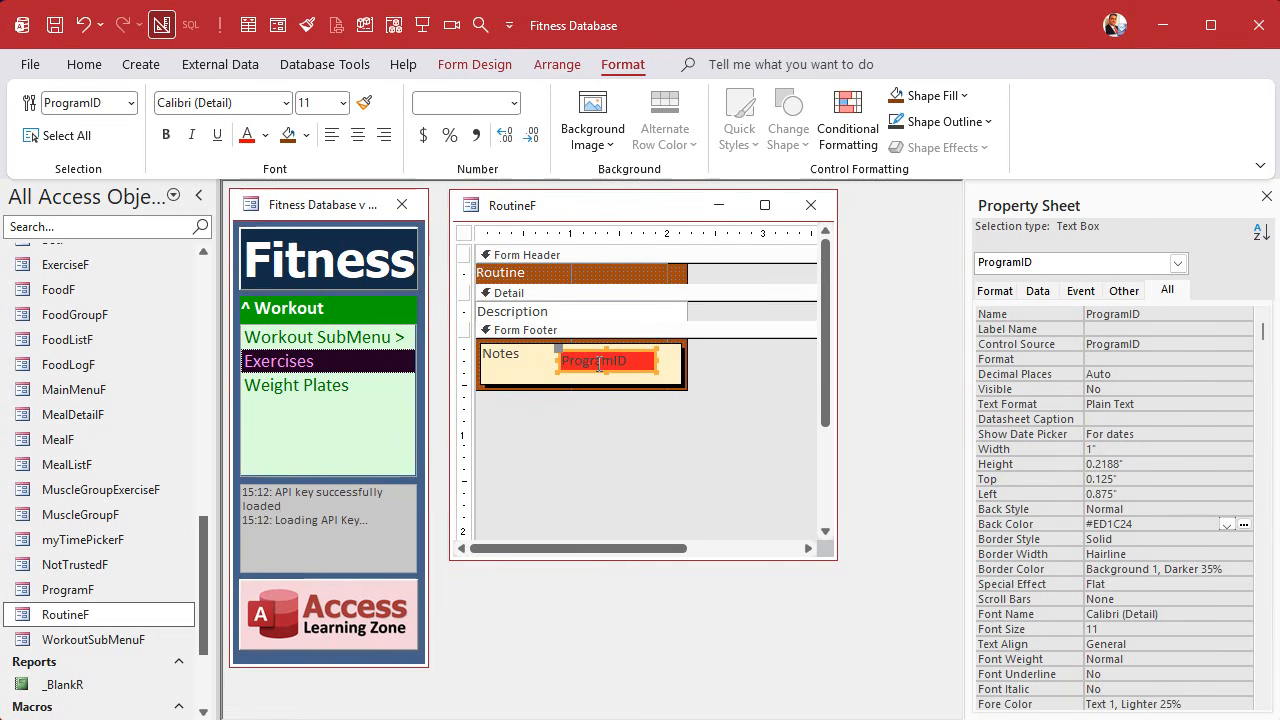
pyautogui.click(205, 300)
pyautogui.doubleClick(105, 334)
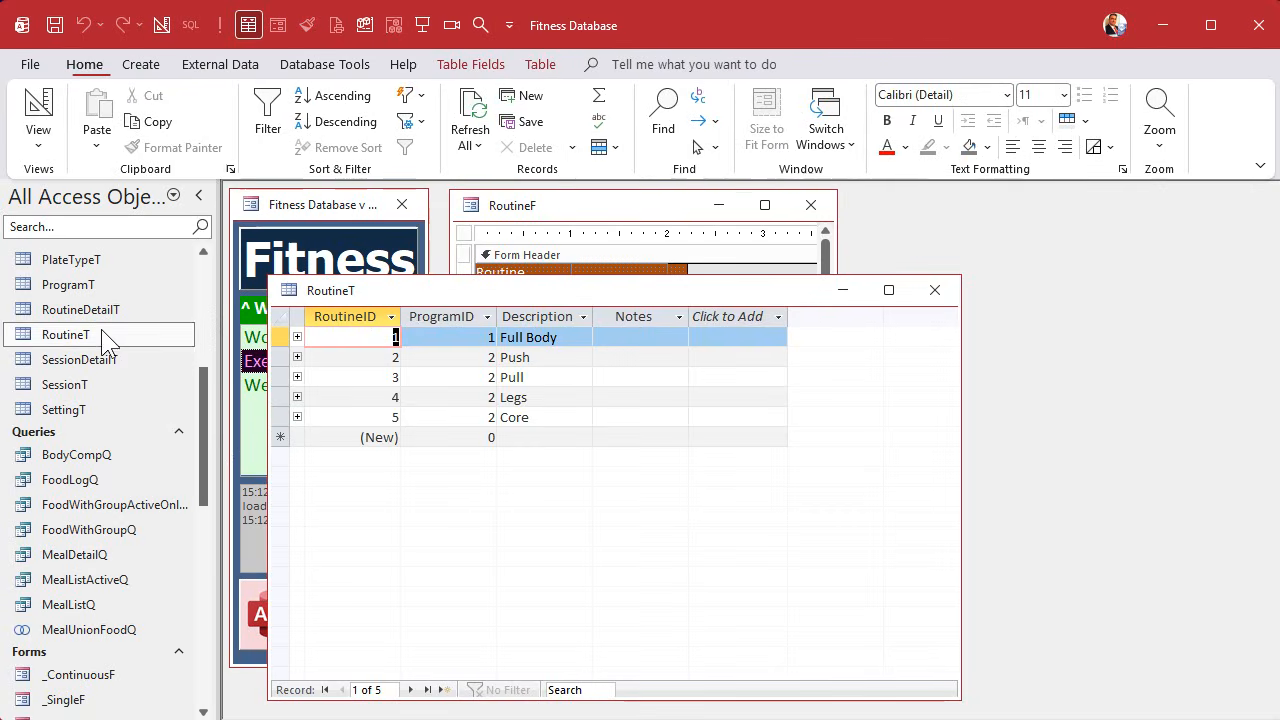
pyautogui.click(436, 320)
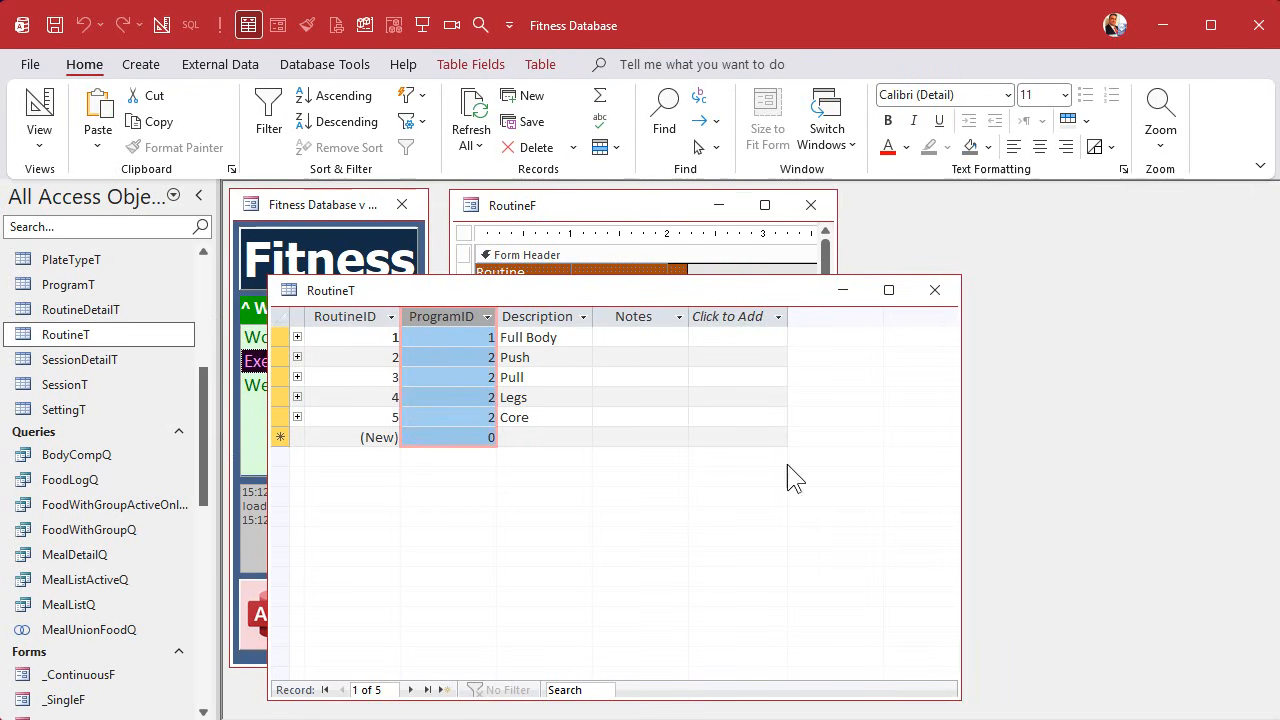
pyautogui.click(935, 290)
# - Move the footer's ProgramID text box to 0.375" from the left, narrow it to 0.75", and place a copy beside it
pyautogui.click(652, 421)
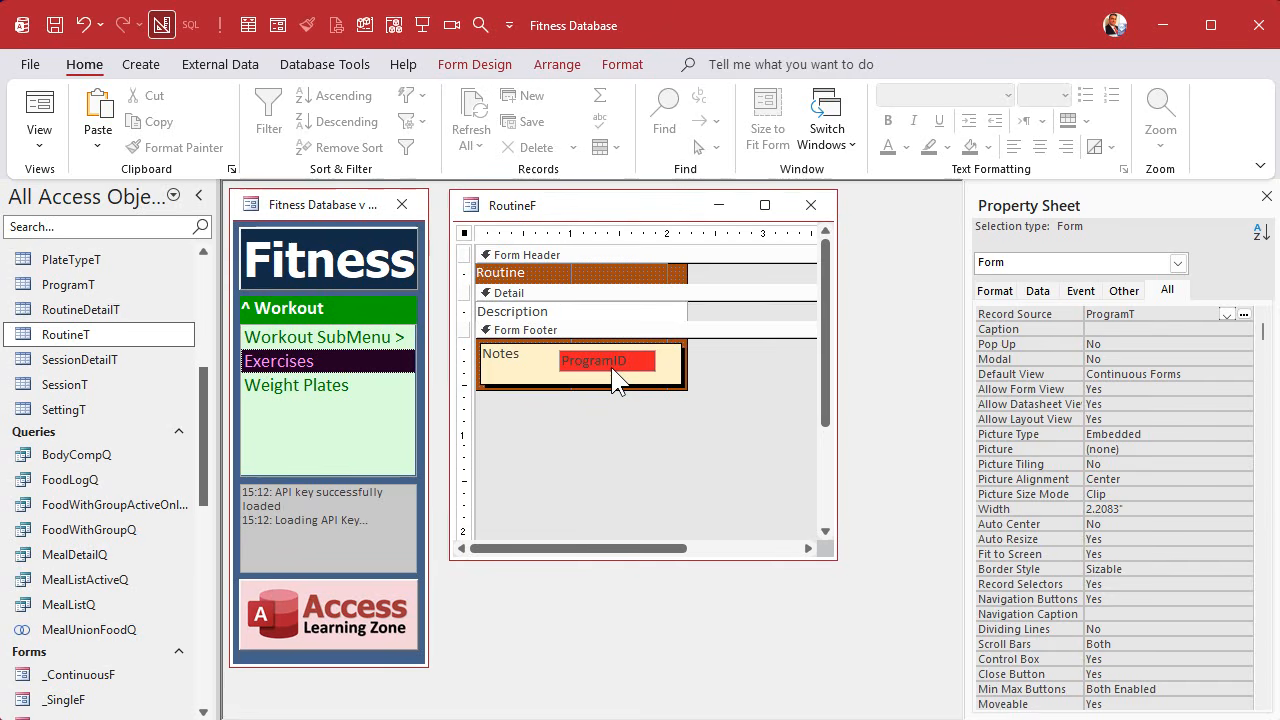
pyautogui.click(613, 366)
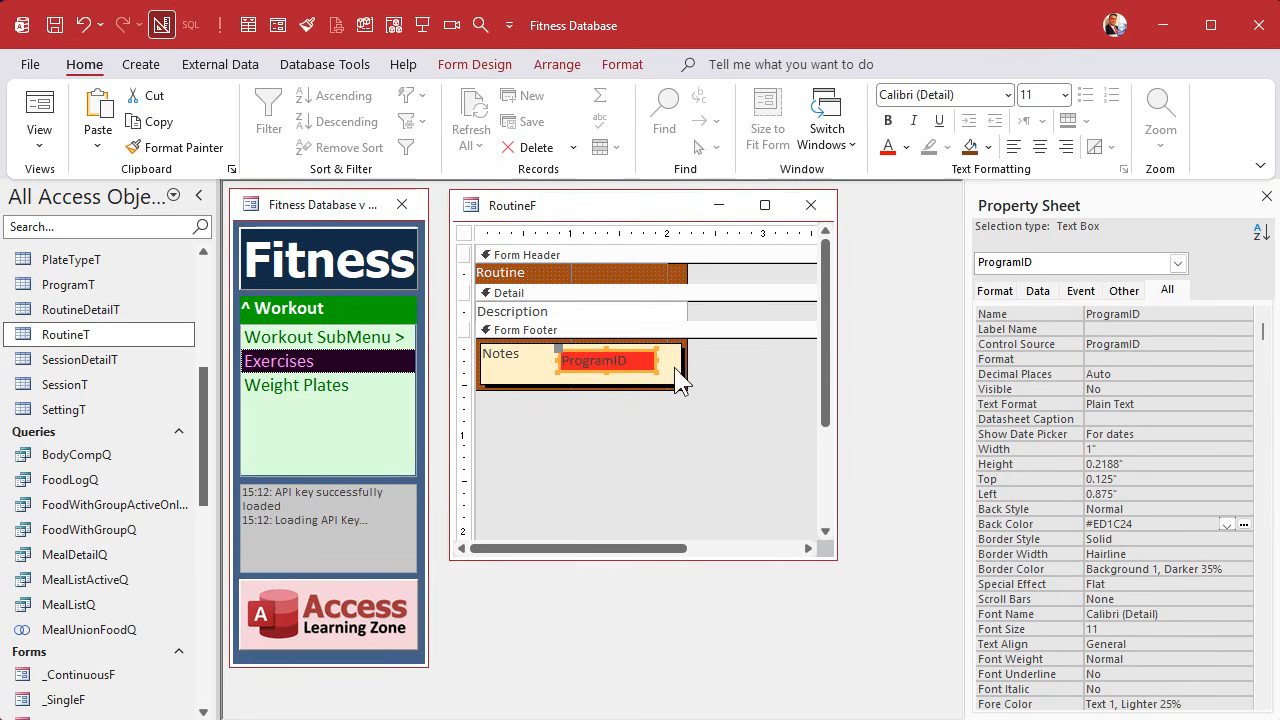
pyautogui.moveTo(580, 366); pyautogui.dragTo(534, 370)
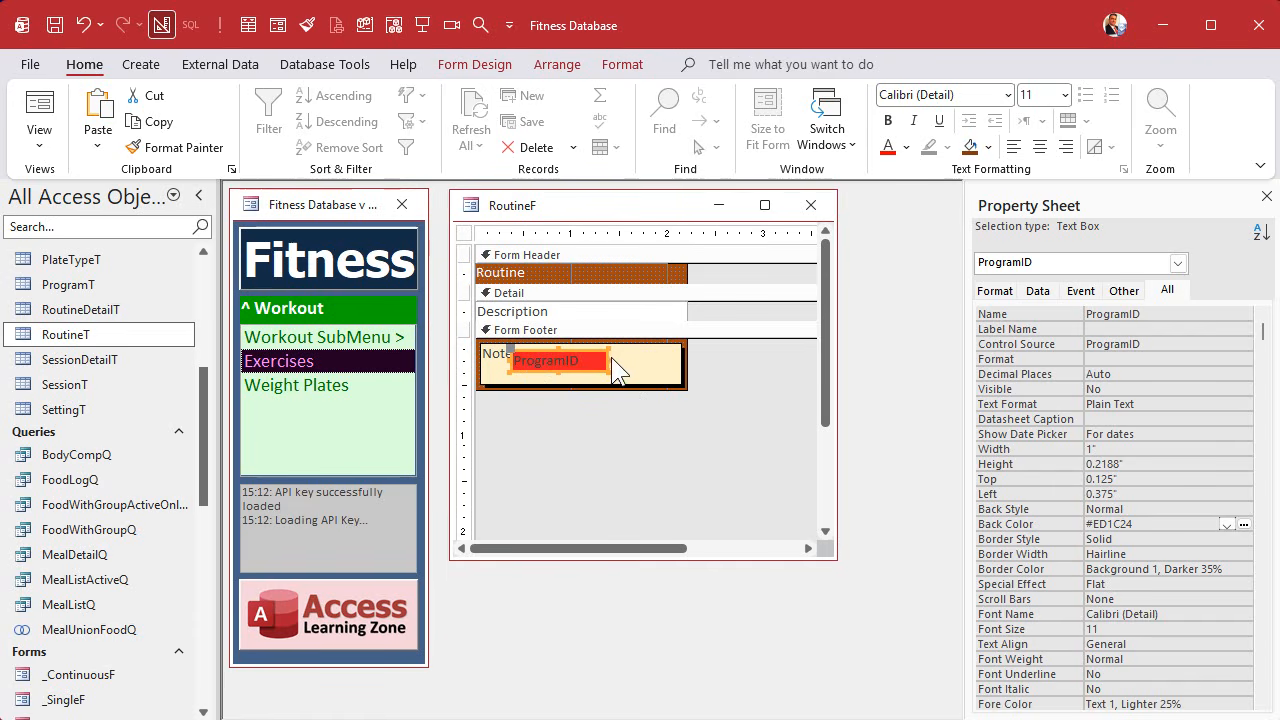
pyautogui.moveTo(609, 359); pyautogui.dragTo(641, 393)
pyautogui.hotkey('ctrl', 'c')
pyautogui.hotkey('ctrl', 'v')
pyautogui.click(628, 516)
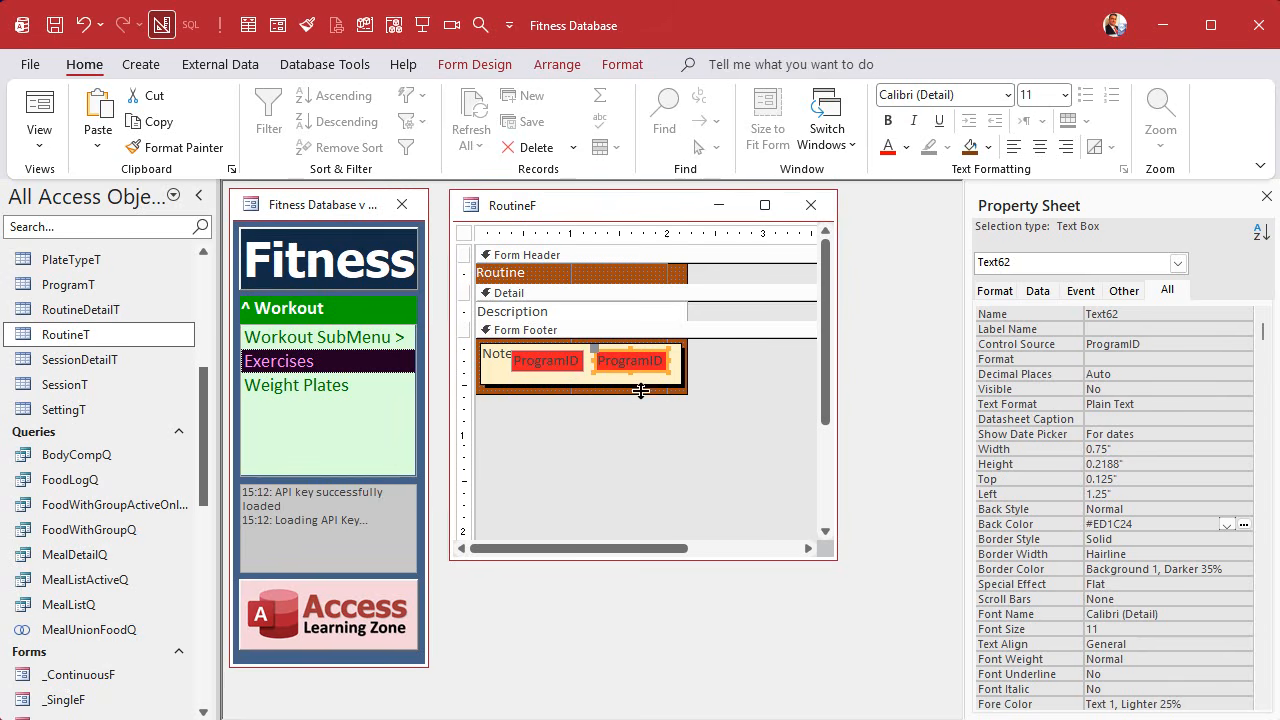
# - Set the record source of RoutineF to RoutineT, after checking which fields the copied text box can be bound to
pyautogui.click(1158, 344)
pyautogui.click(1226, 344)
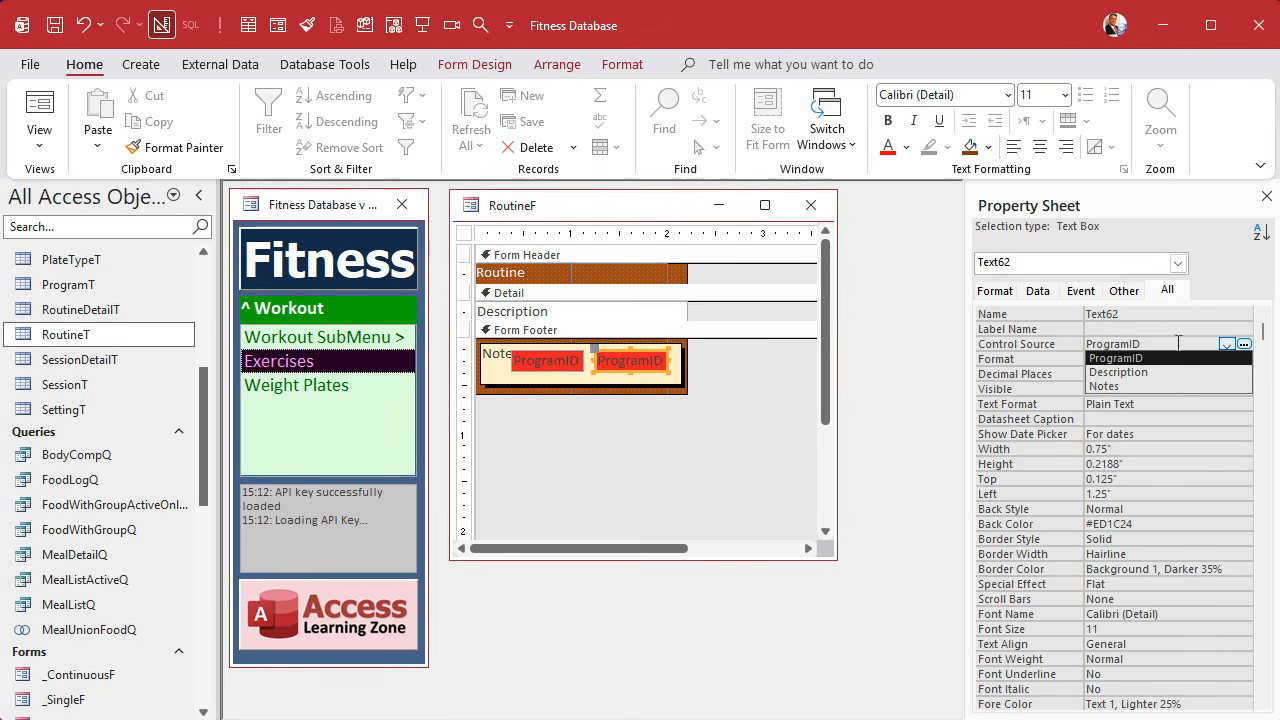
pyautogui.click(798, 410)
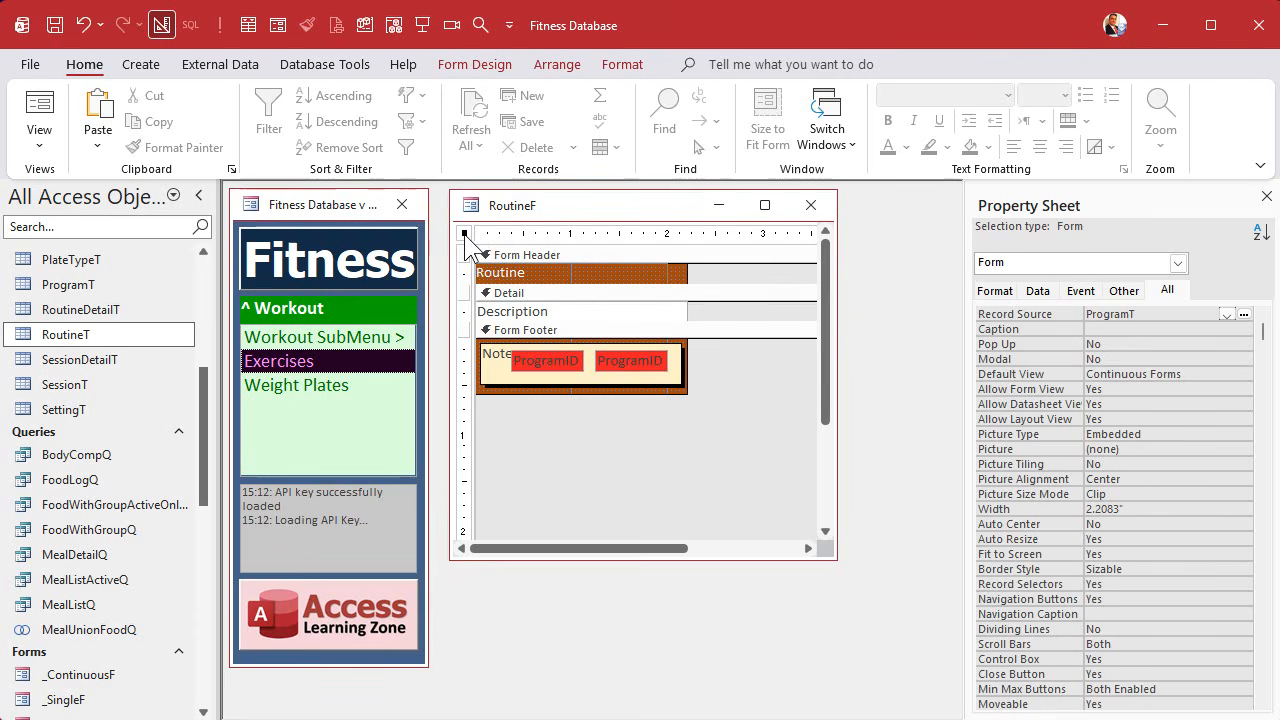
pyautogui.click(1226, 314)
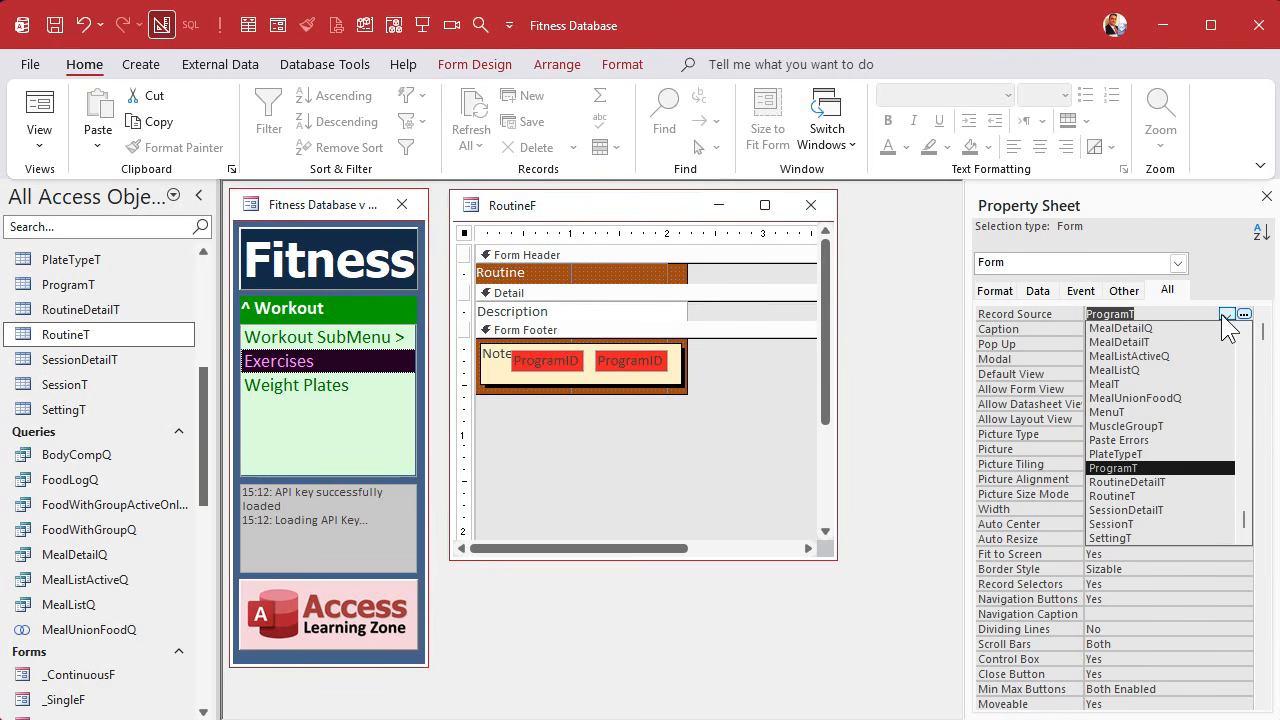
pyautogui.click(1160, 496)
# - Set the control source of the copied text box in the form footer to RoutineID
pyautogui.click(635, 361)
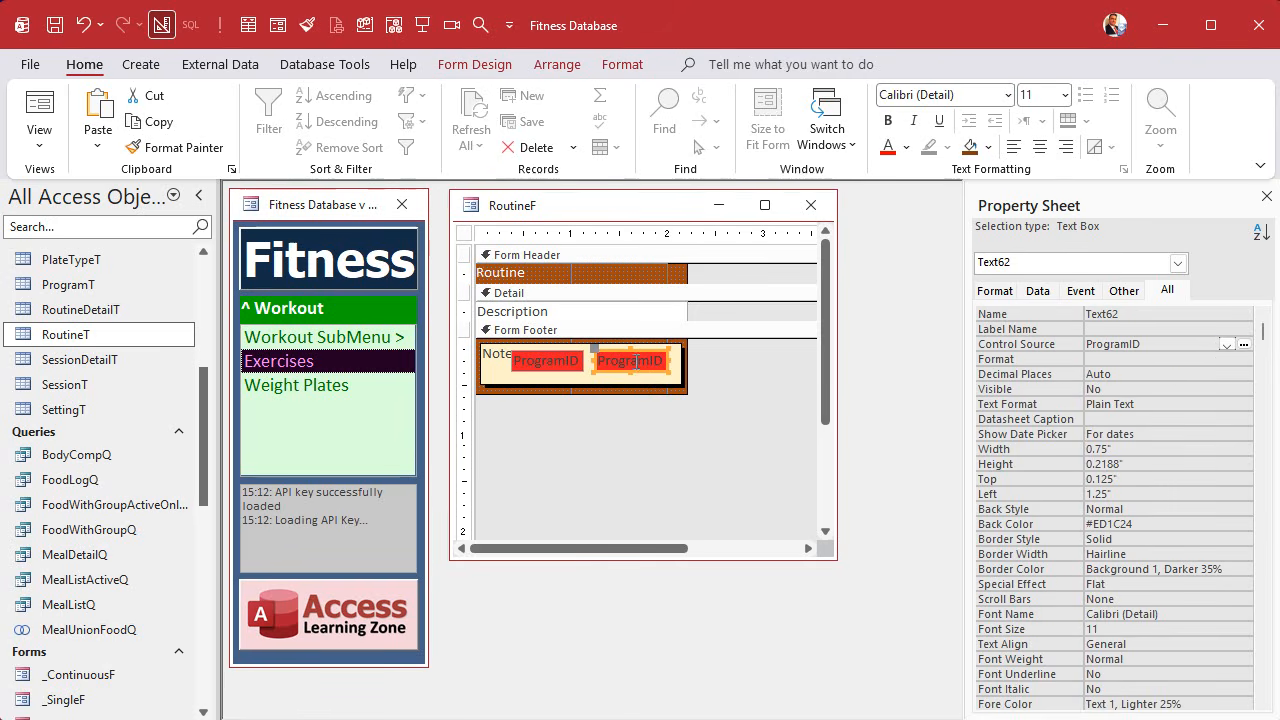
pyautogui.click(1227, 344)
pyautogui.click(1185, 356)
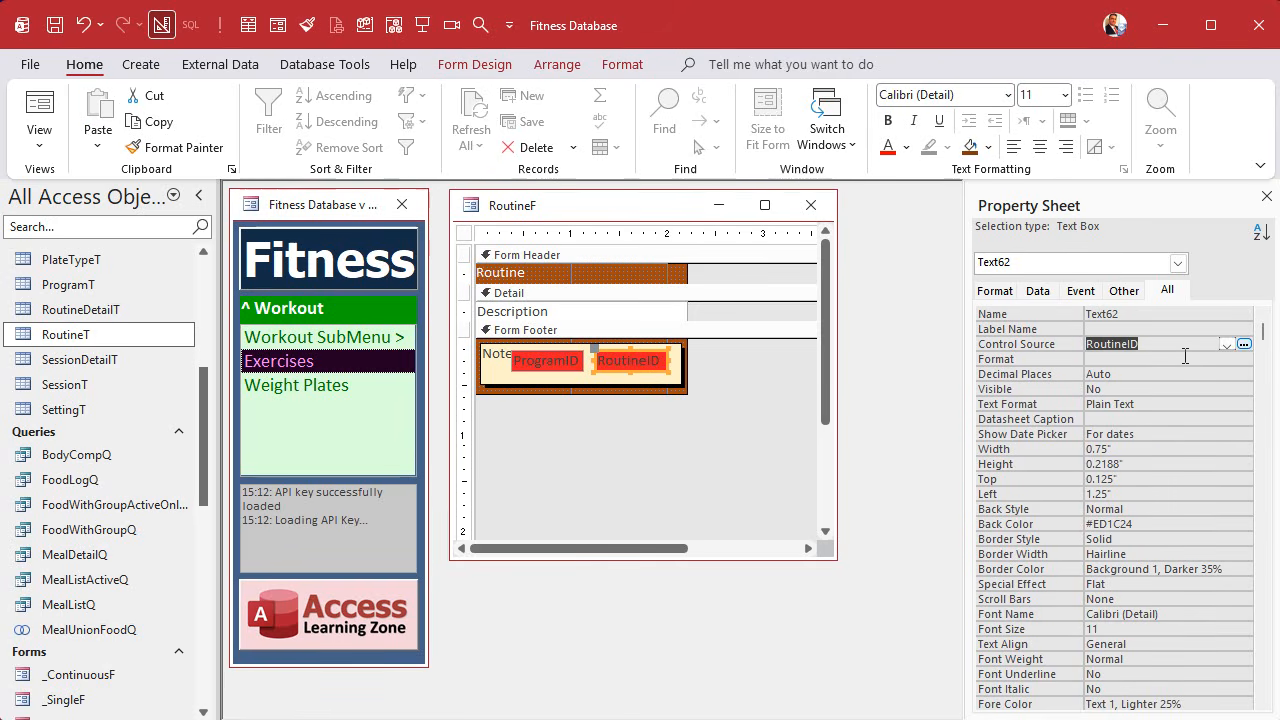
pyautogui.click(1048, 317)
pyautogui.click(670, 446)
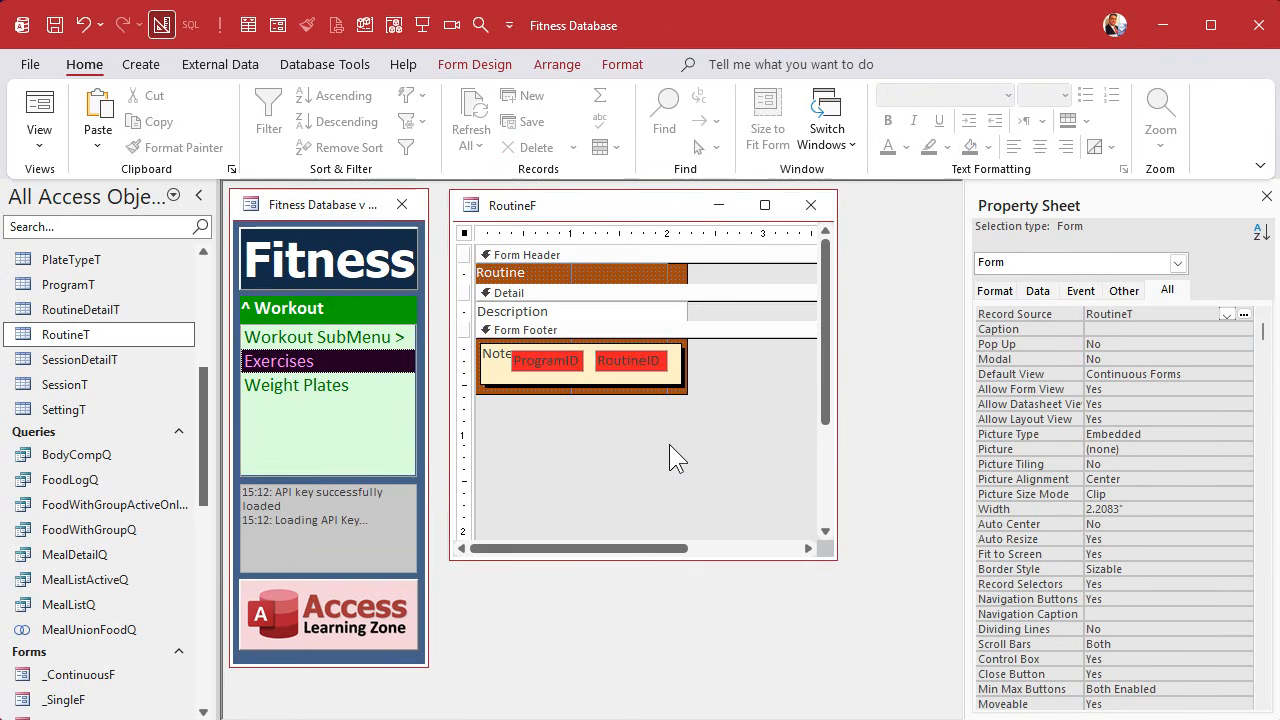
# - Close the RoutineF design with its changes, and open the form to check its routine list before closing it
pyautogui.click(810, 205)
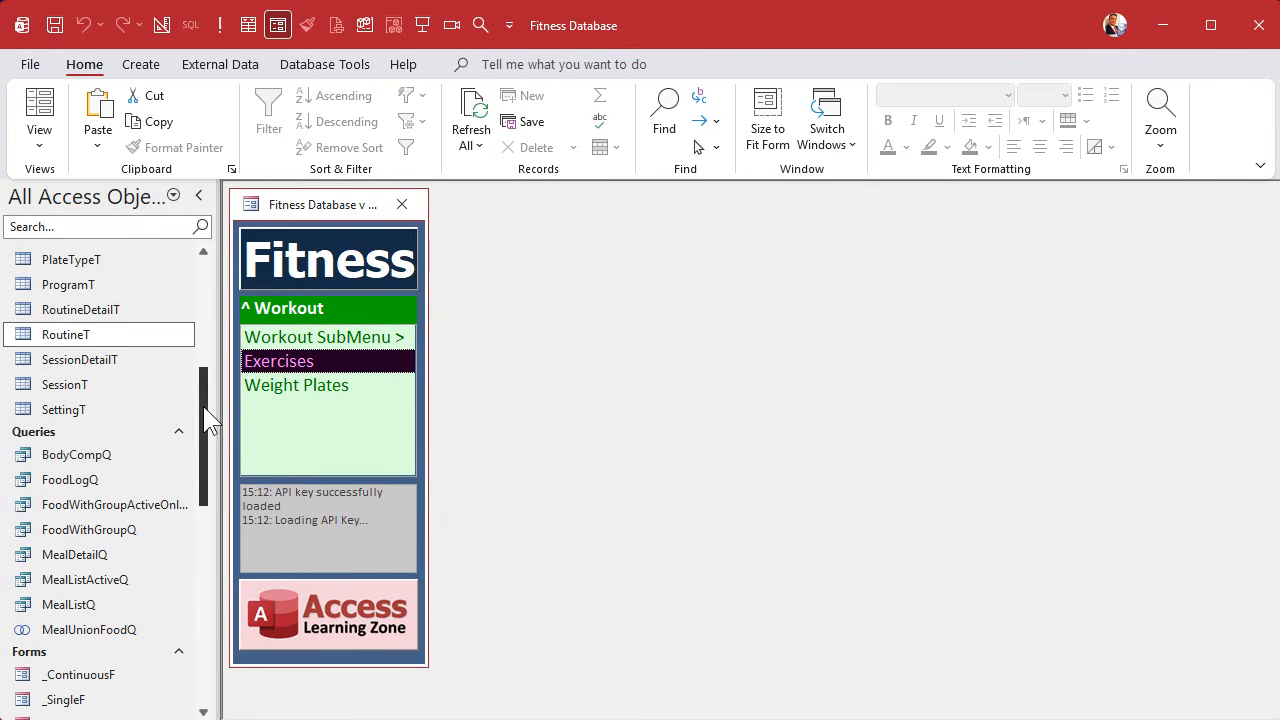
pyautogui.moveTo(203, 421); pyautogui.dragTo(183, 557)
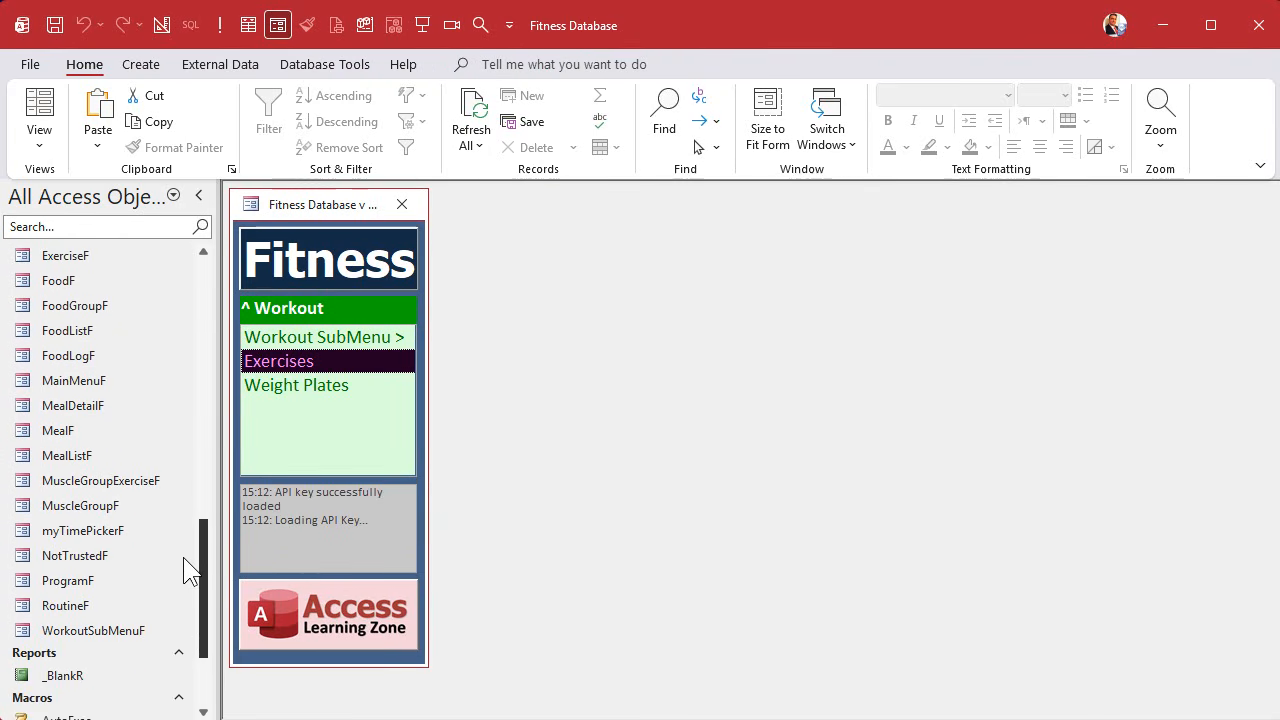
pyautogui.doubleClick(86, 605)
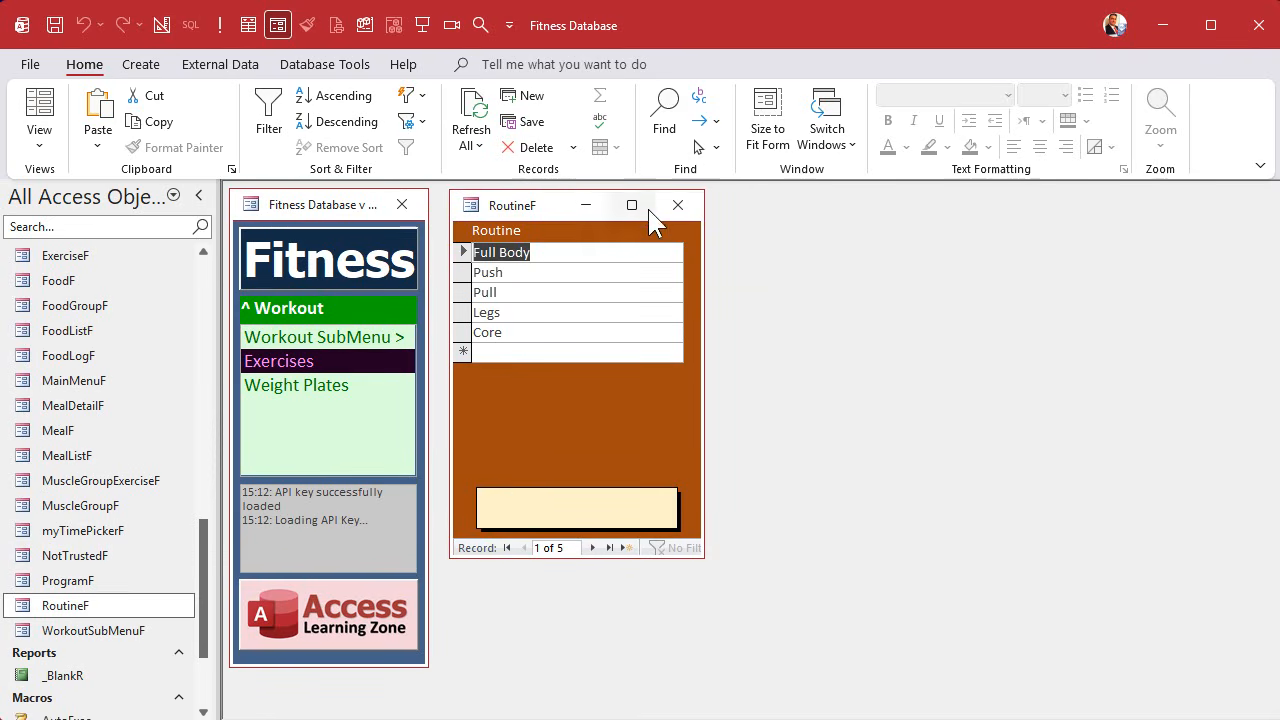
pyautogui.click(677, 204)
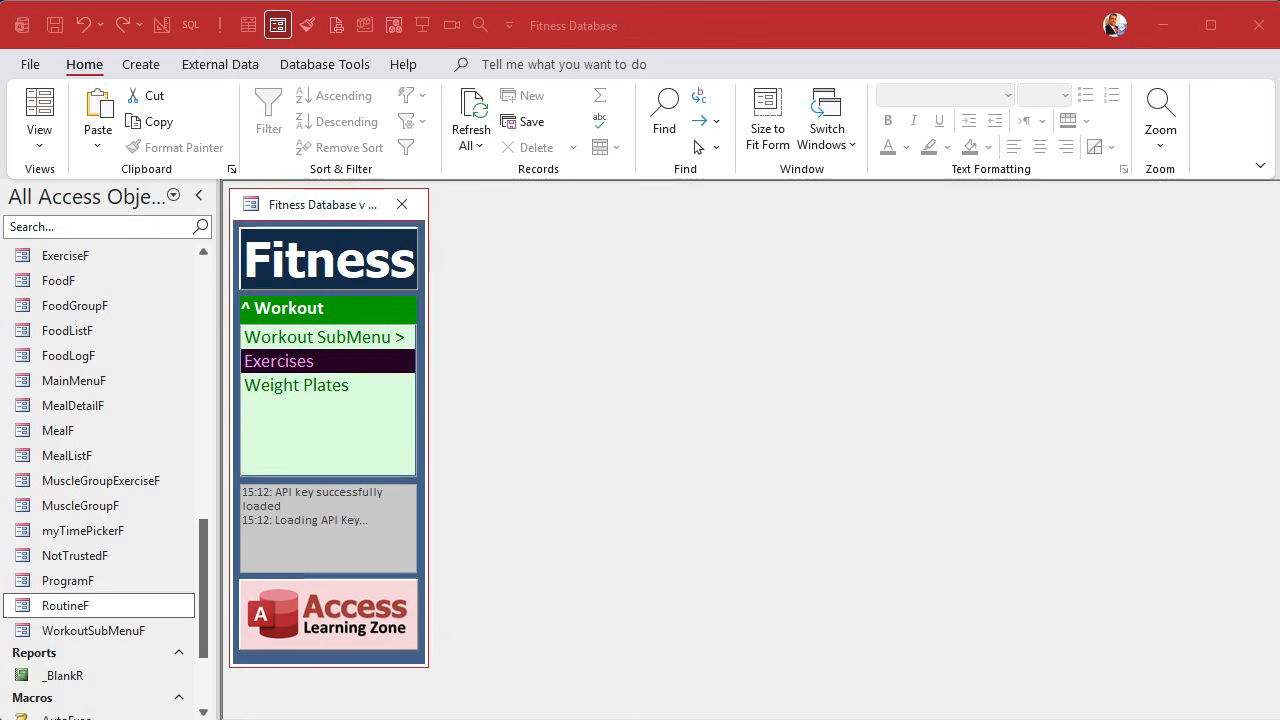
# - Open Exercises from the Workout menu to review how the muscle group and exercise lists are combined, and close it
pyautogui.click(644, 365)
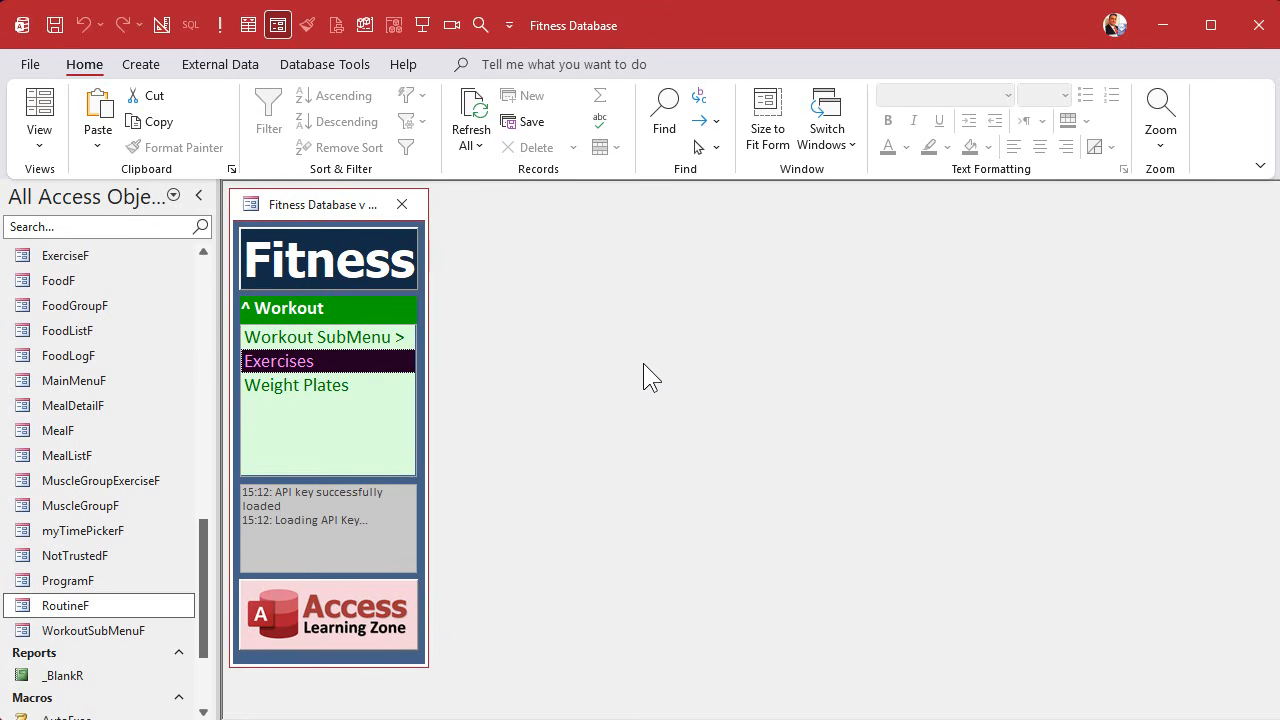
pyautogui.click(300, 361)
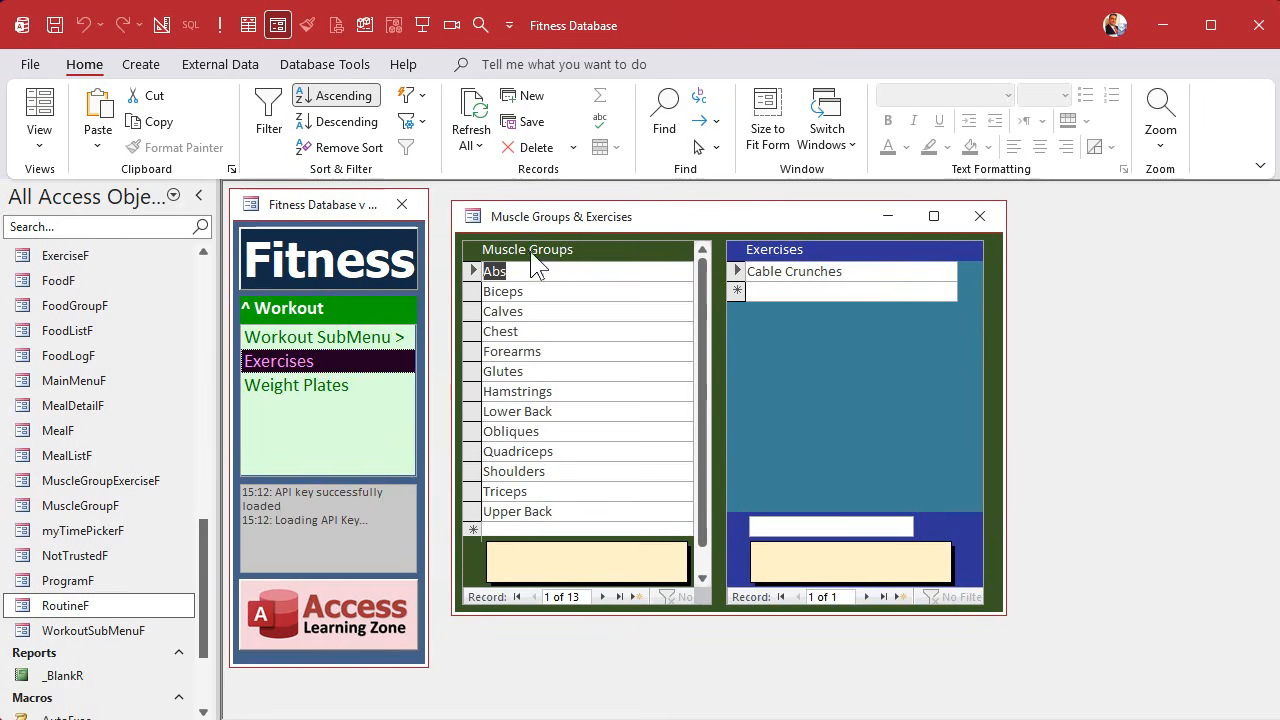
pyautogui.click(979, 217)
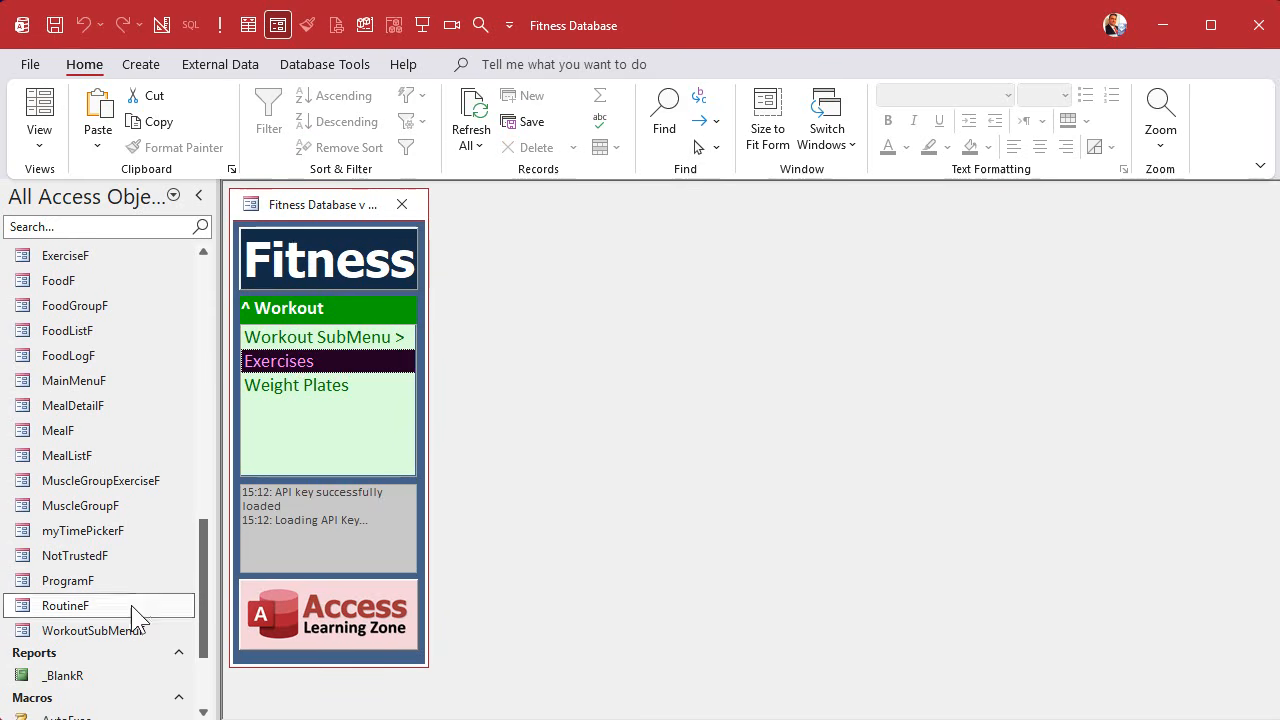
# - Copy the MuscleGroupExerciseF form and paste it as a new form named ProgramRoutineF
pyautogui.click(95, 484)
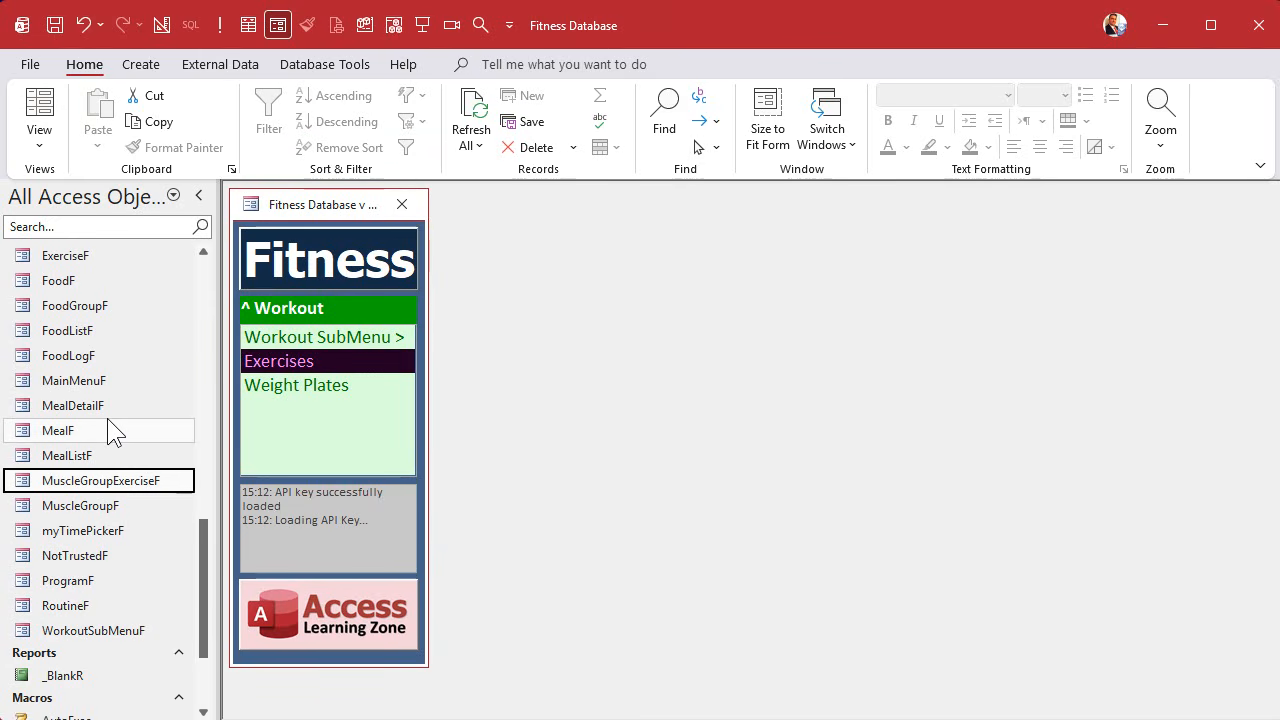
pyautogui.hotkey('ctrl', 'c')
pyautogui.hotkey('ctrl', 'v')
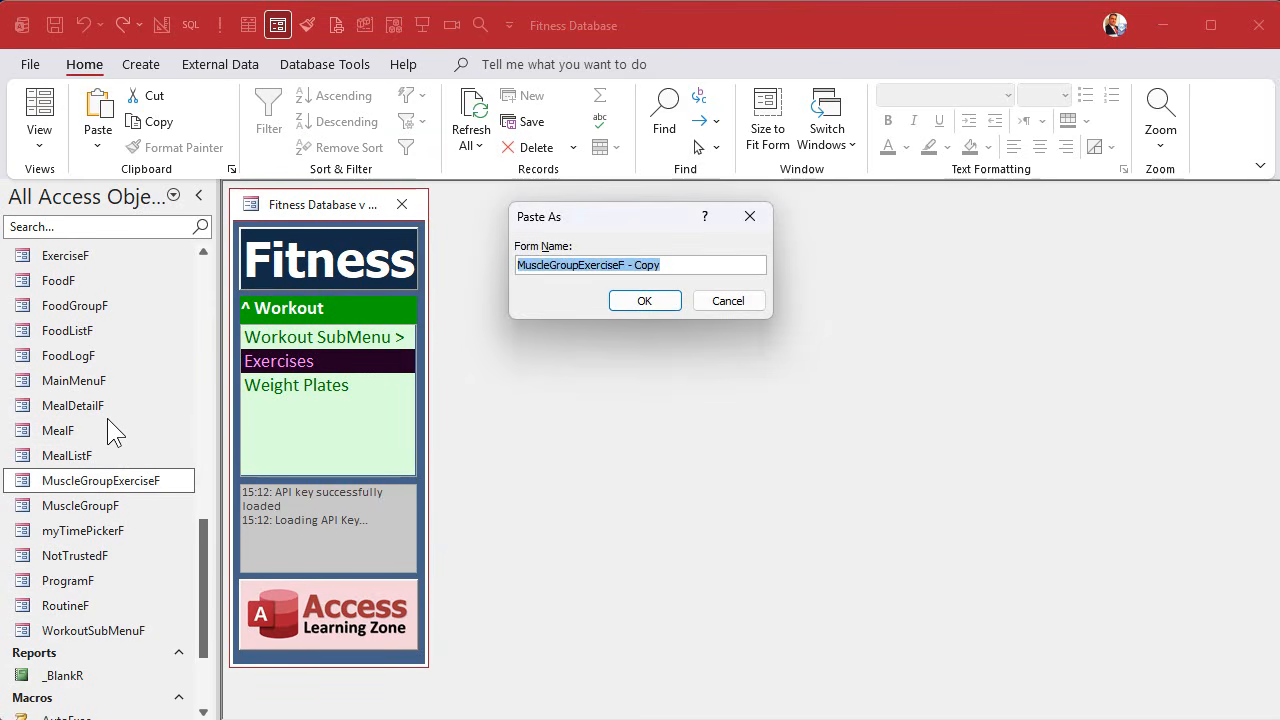
pyautogui.write('ProgramRoutine')
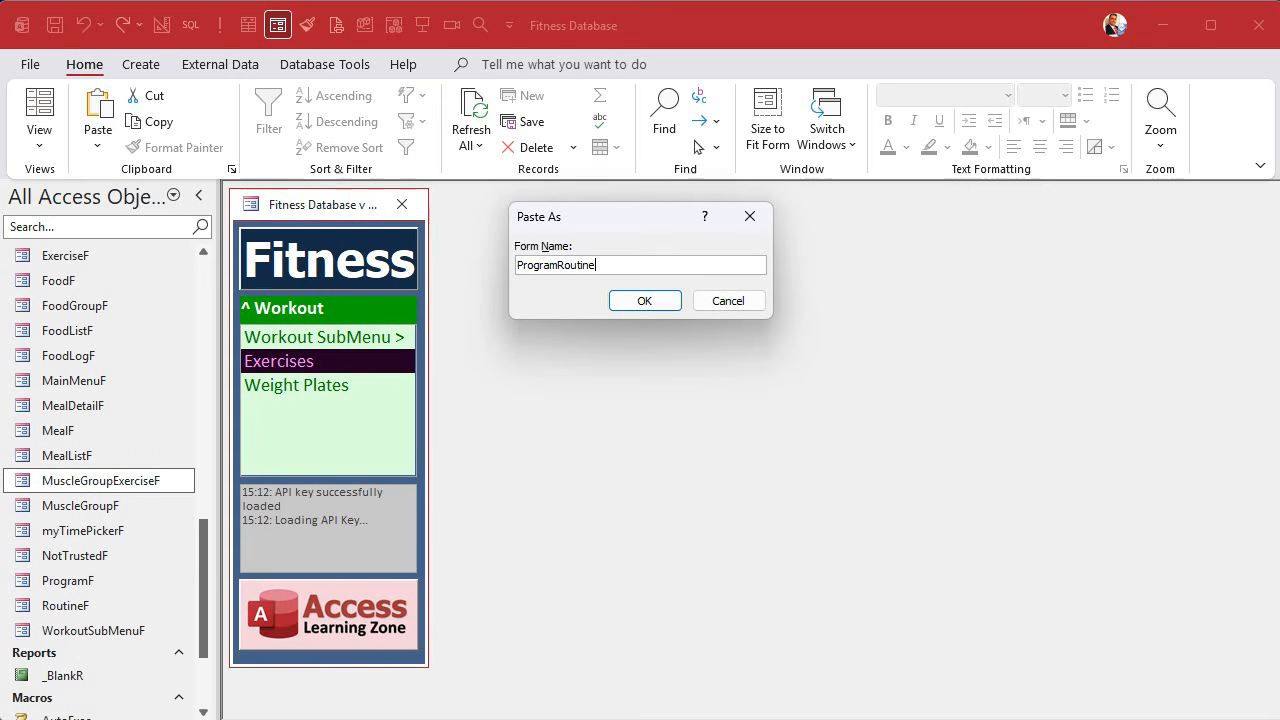
pyautogui.write('F')
pyautogui.press('Return')
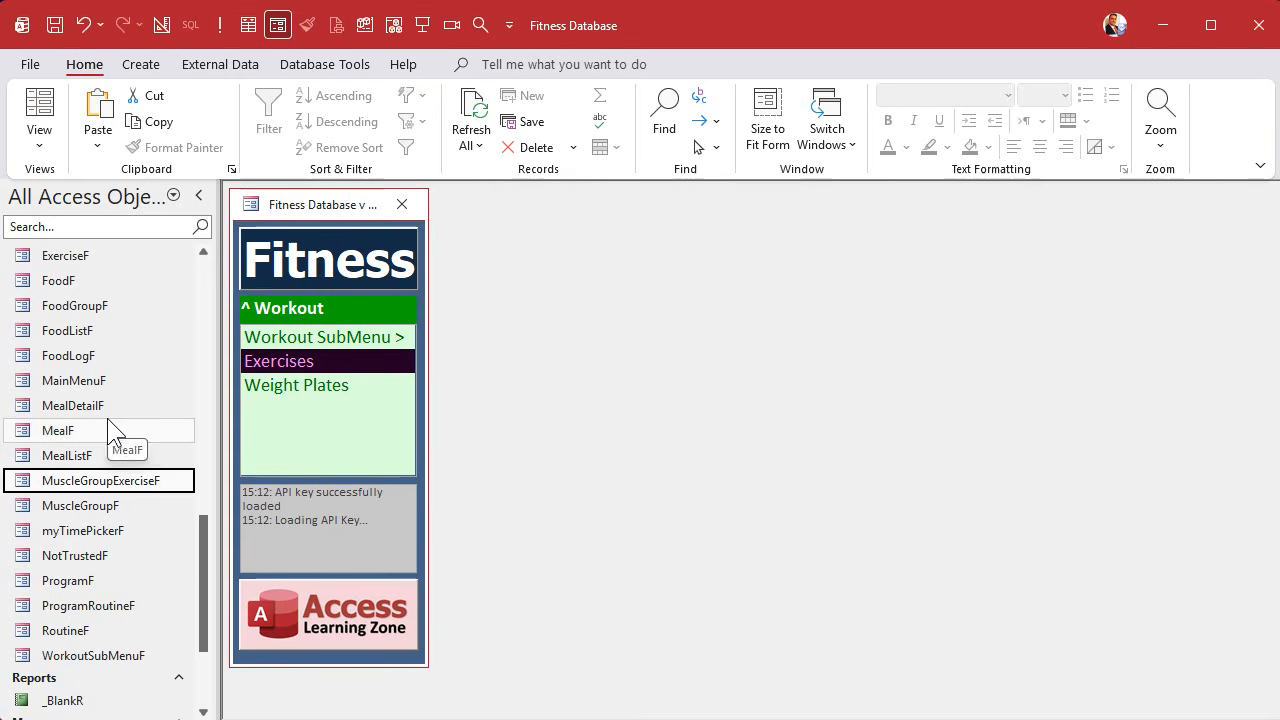
# - Open the ProgramRoutineF form in Design View
pyautogui.click(87, 608)
pyautogui.rightClick(90, 618)
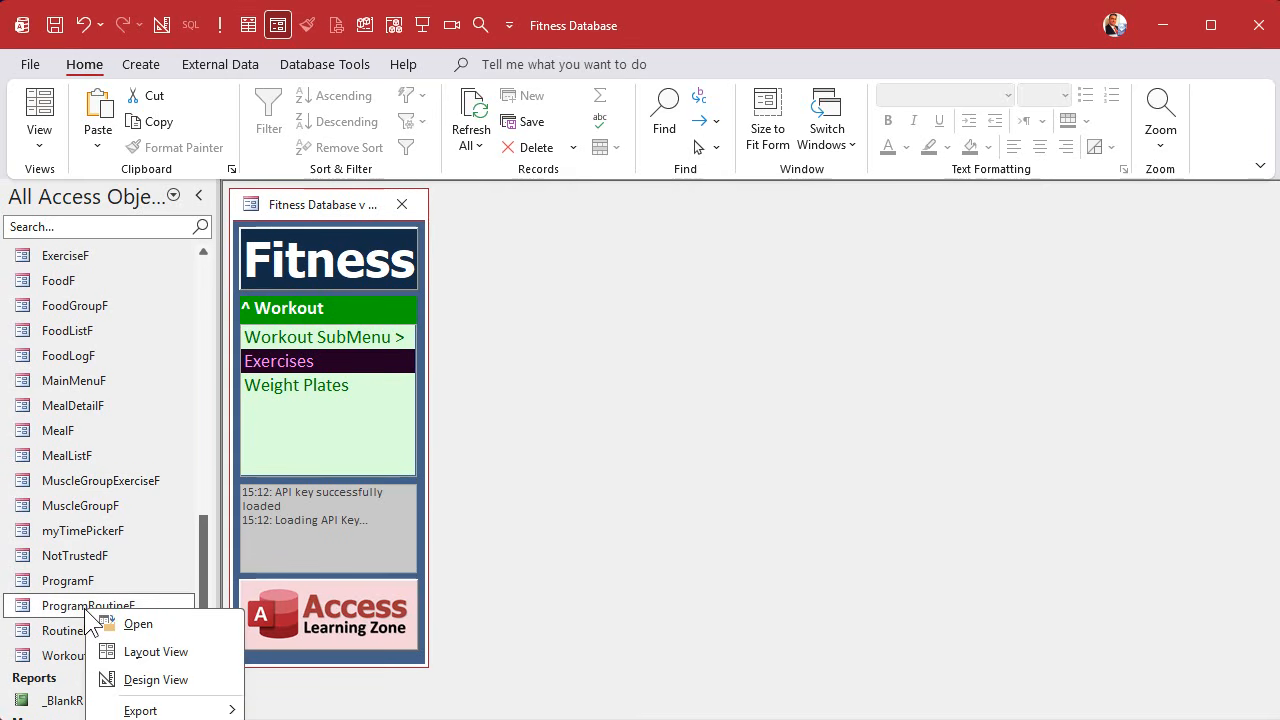
pyautogui.click(178, 682)
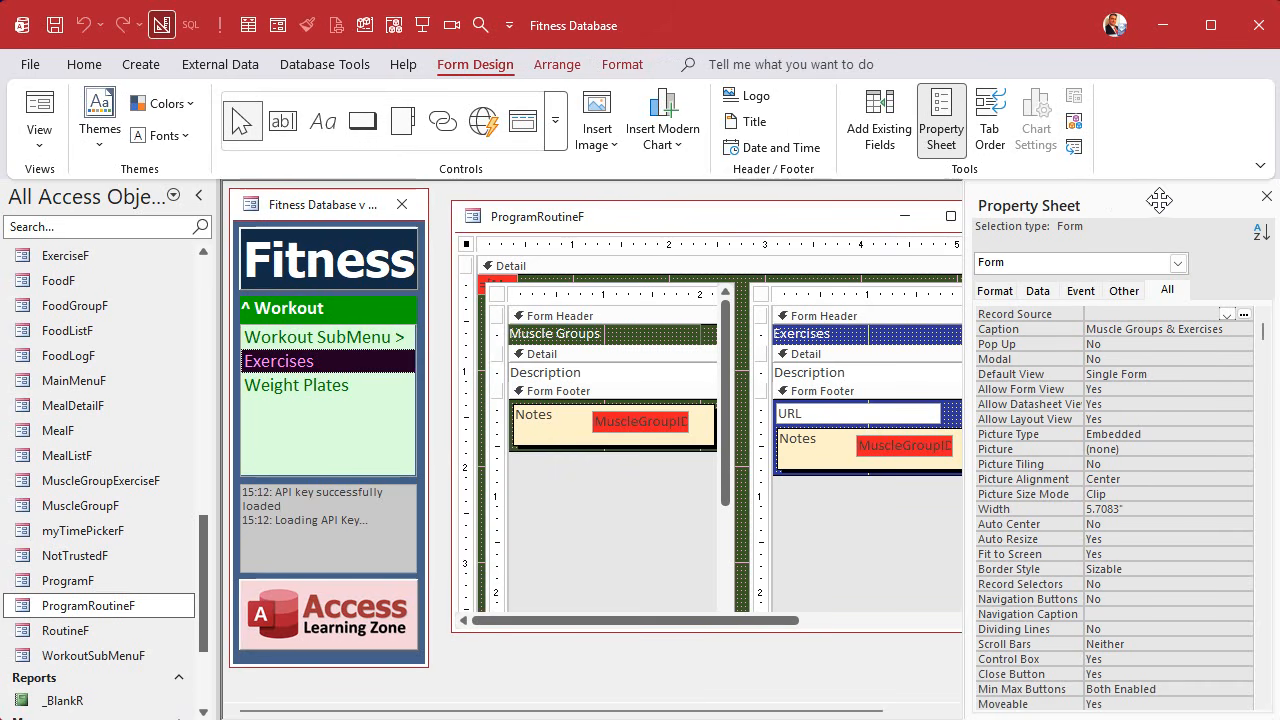
# - Close the ProgramRoutineF design, open the Exercises form from the Workout menu, and switch it to Design View
pyautogui.click(1266, 196)
pyautogui.click(990, 216)
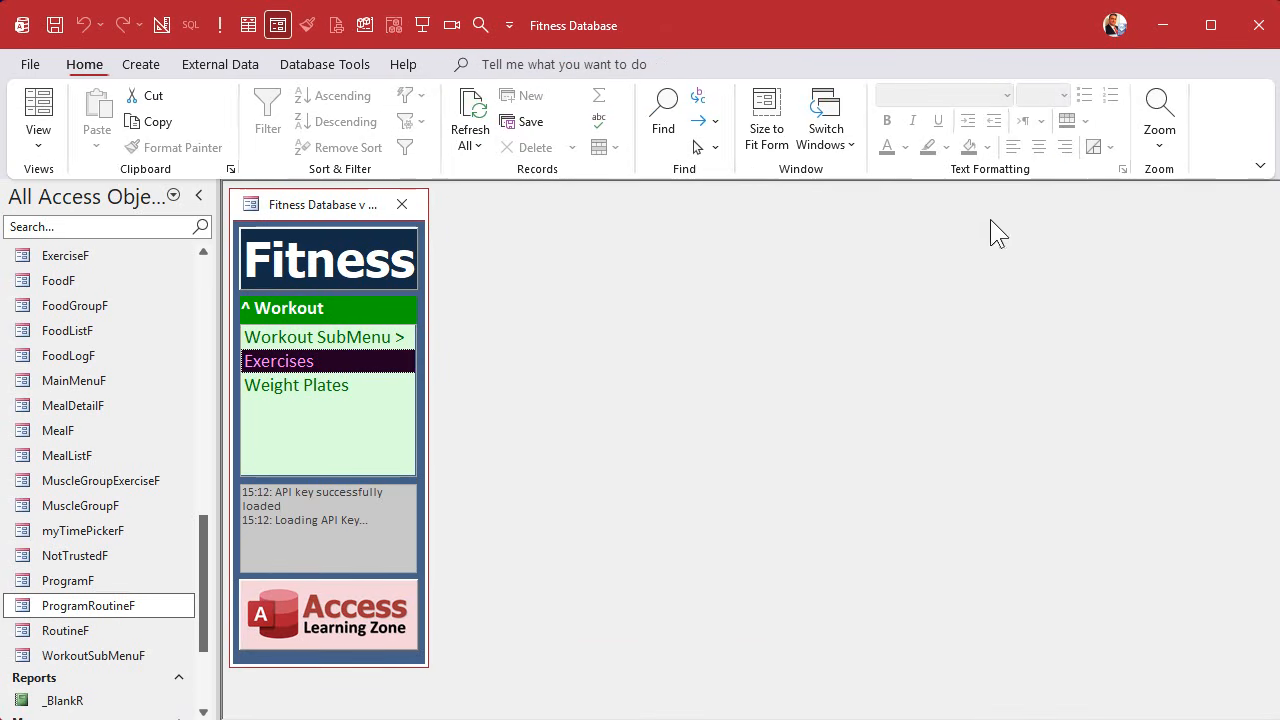
pyautogui.click(363, 364)
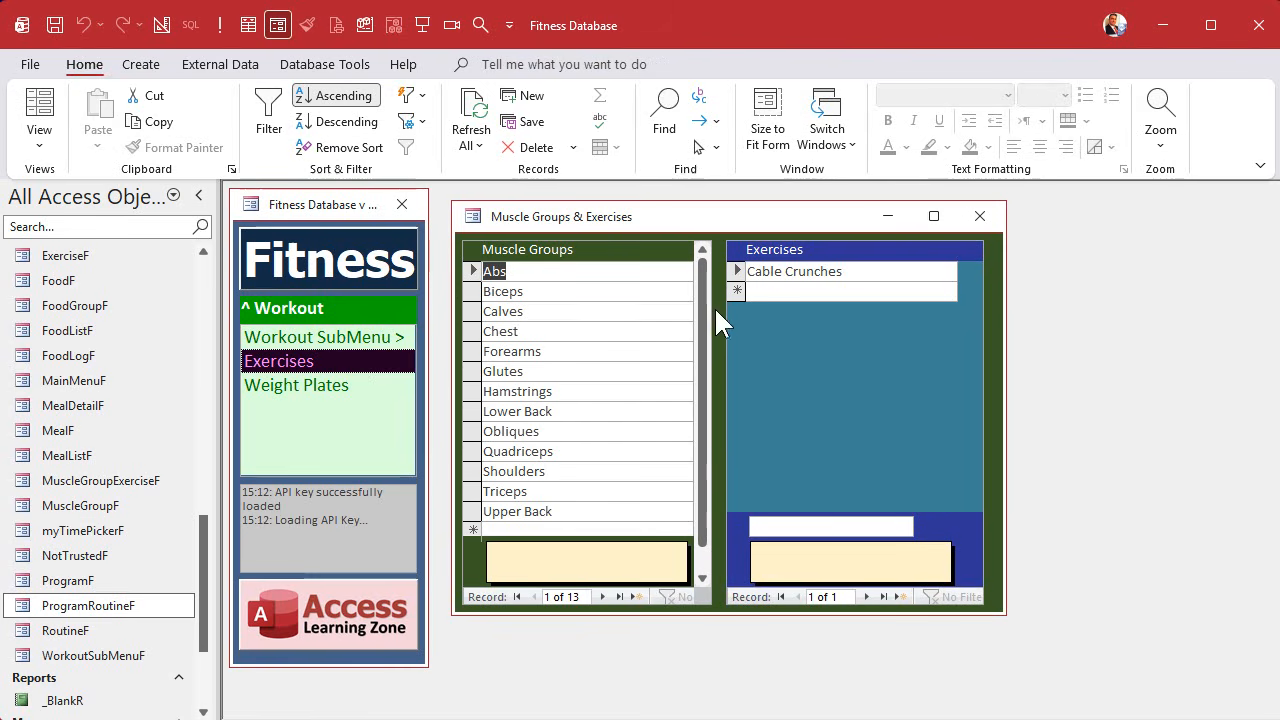
pyautogui.moveTo(676, 216); pyautogui.dragTo(929, 207)
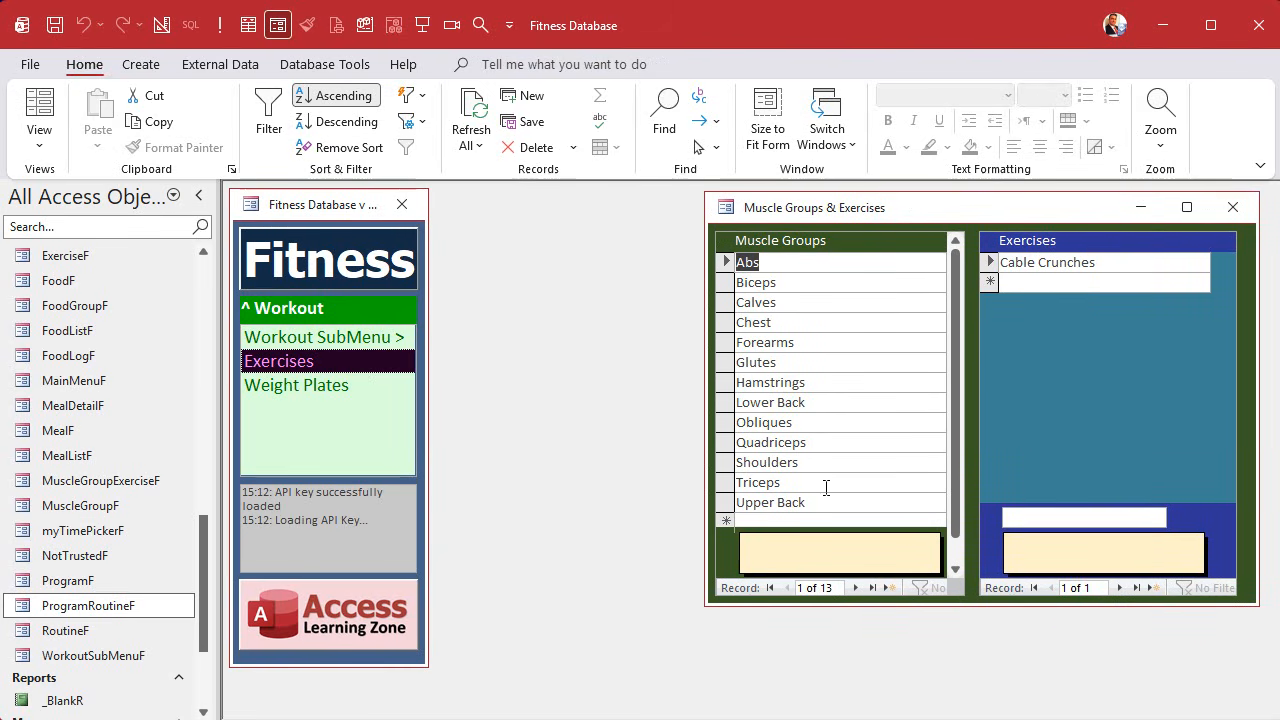
pyautogui.rightClick(957, 209)
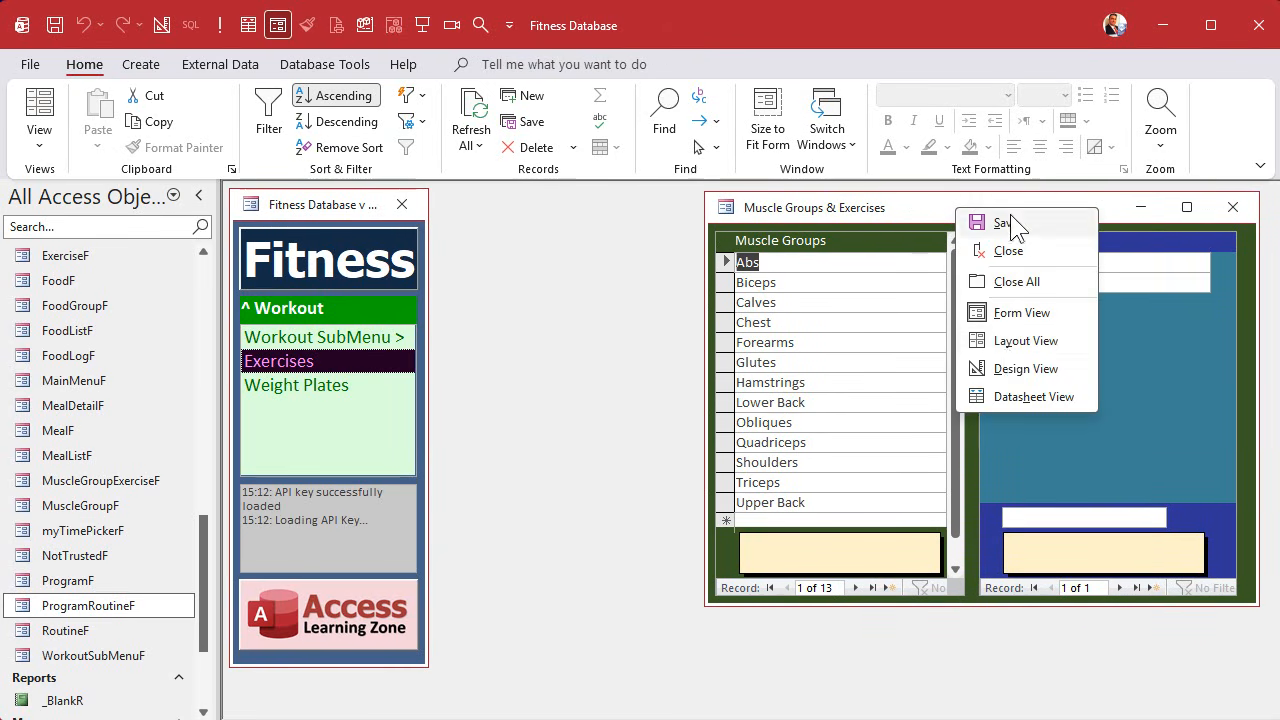
pyautogui.click(1024, 369)
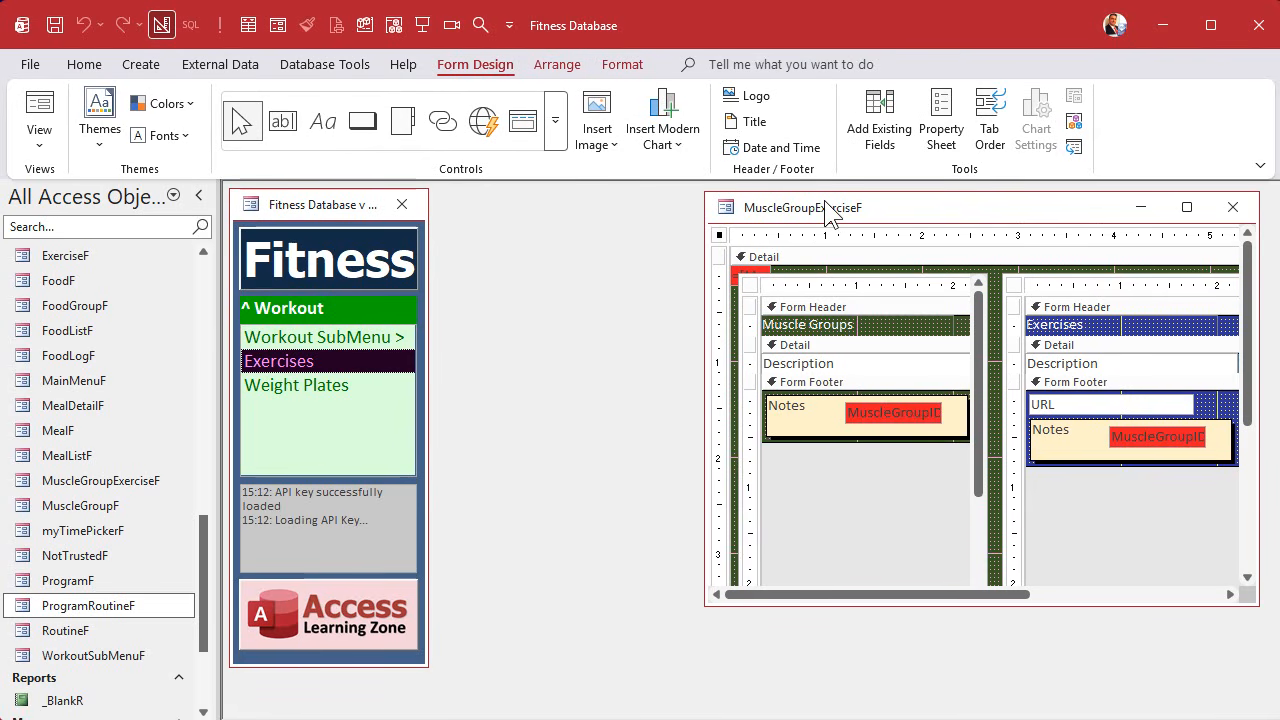
# - Reopen ProgramRoutineF in Design View beside MuscleGroupExerciseF and compare the subforms in the two designs
pyautogui.rightClick(85, 605)
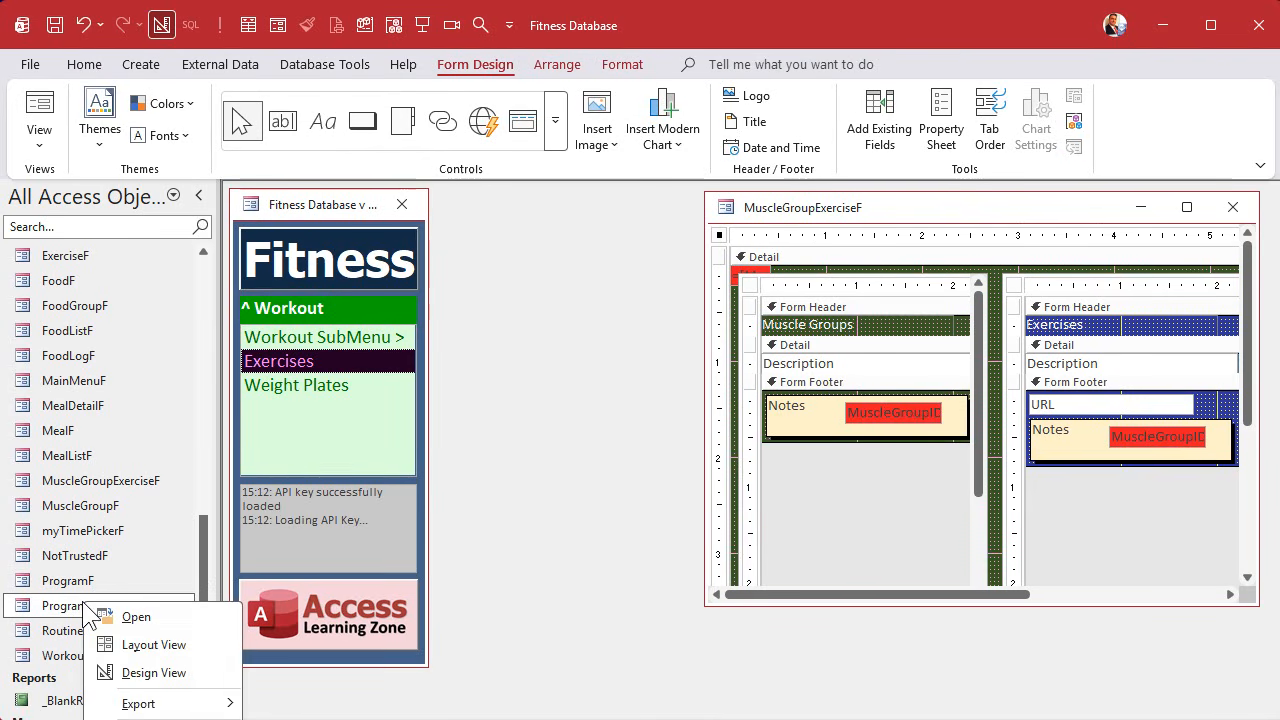
pyautogui.click(160, 673)
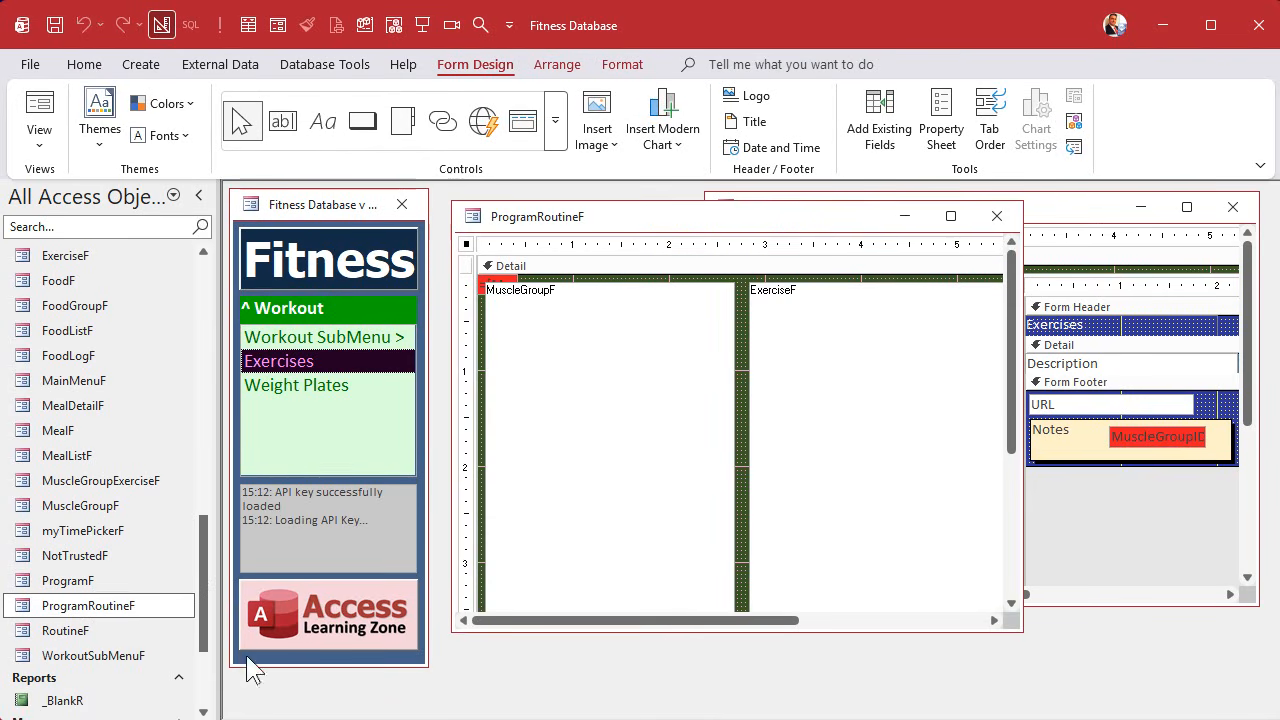
pyautogui.click(522, 417)
pyautogui.click(830, 409)
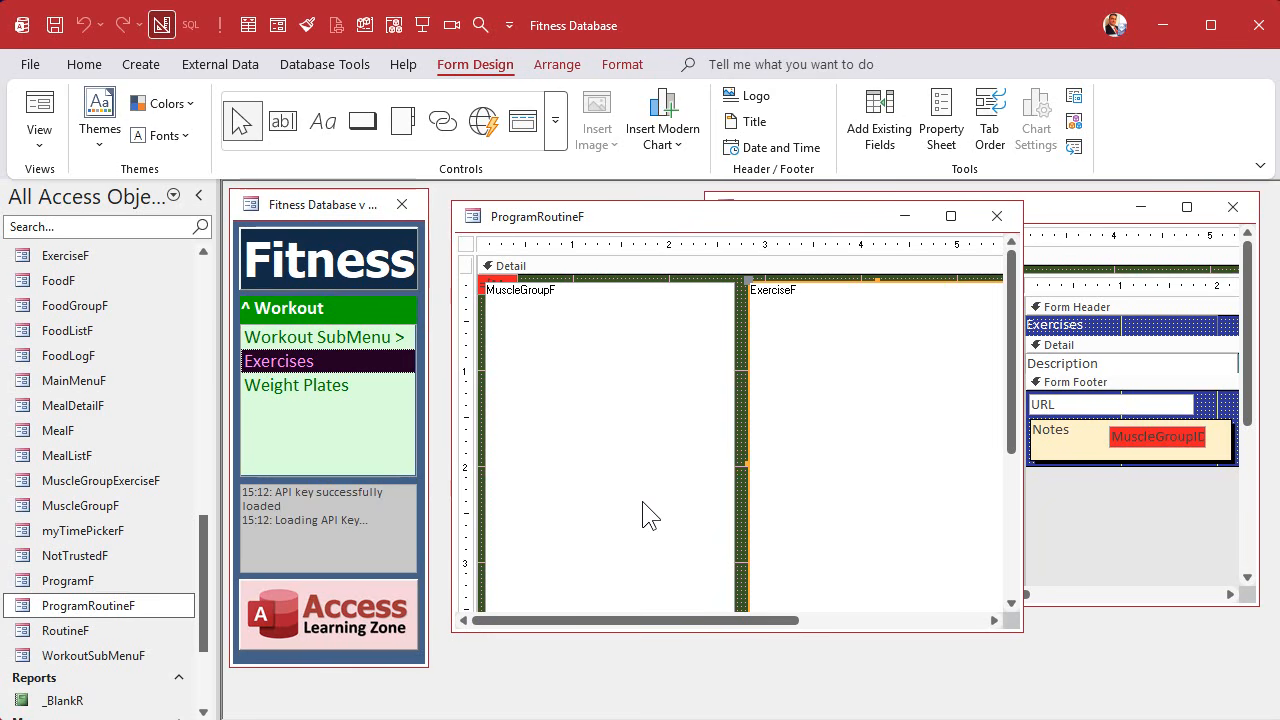
pyautogui.moveTo(600, 223); pyautogui.dragTo(395, 290)
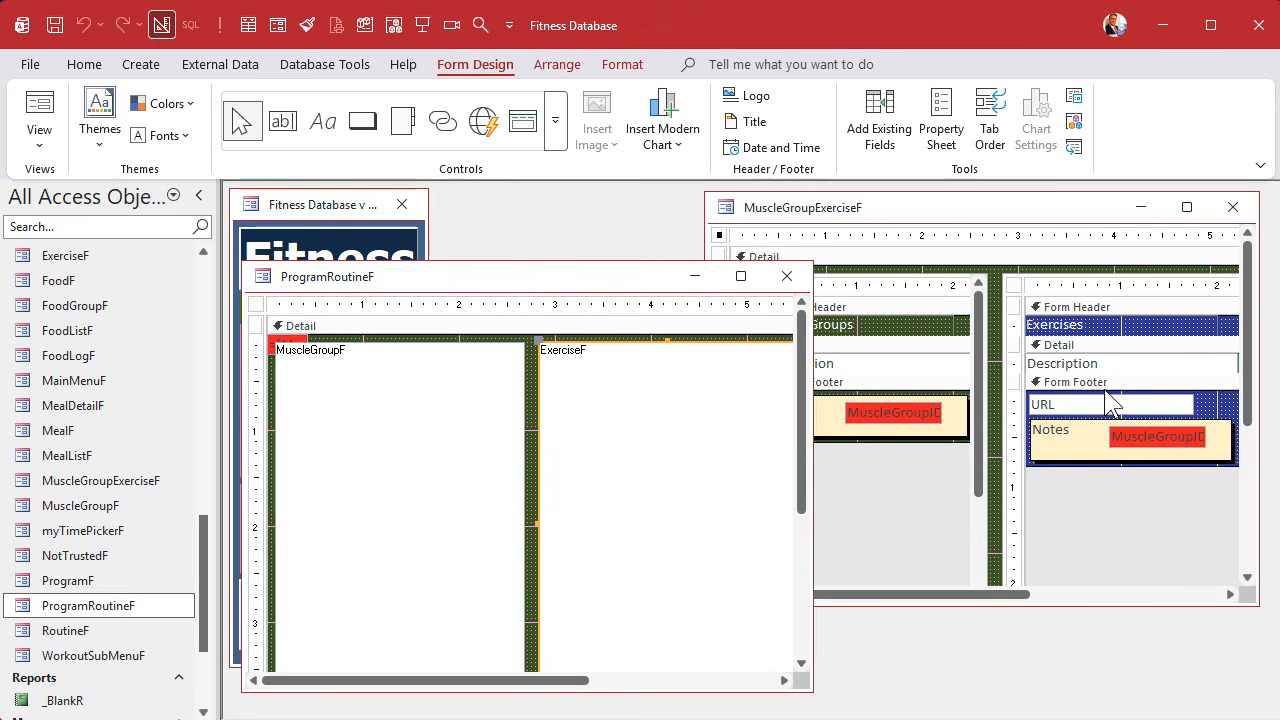
pyautogui.click(1080, 333)
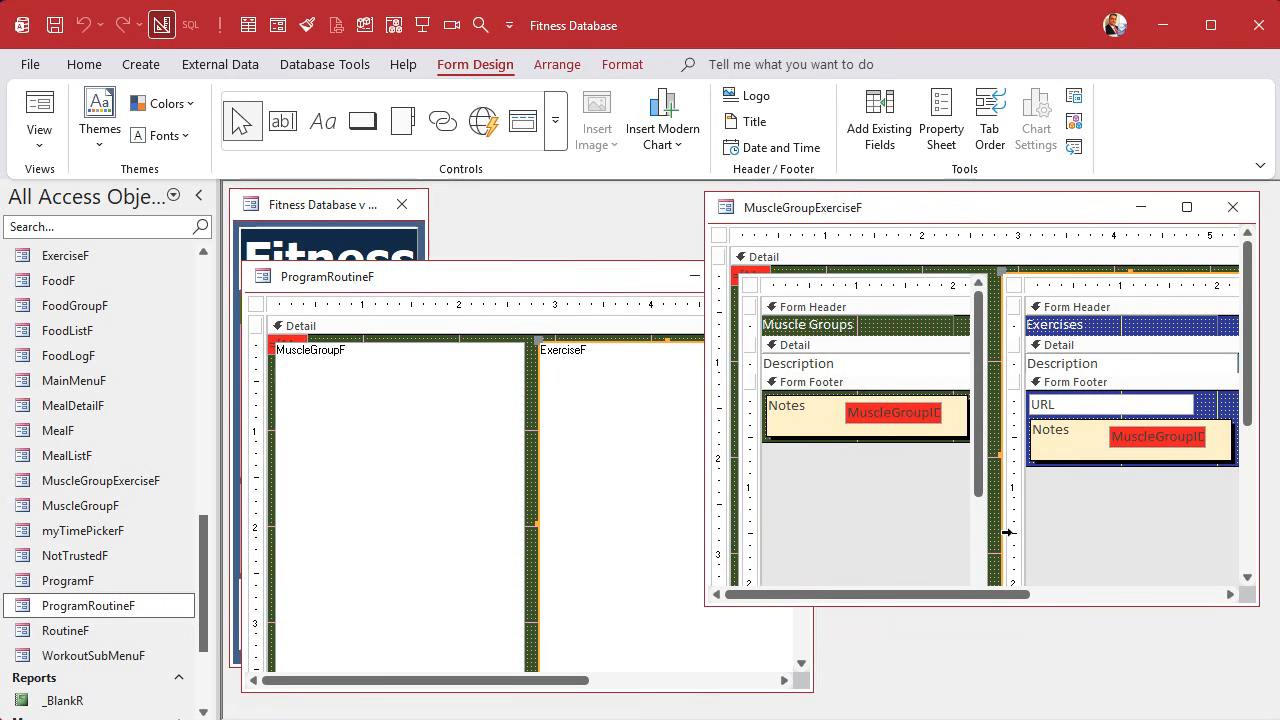
pyautogui.click(1118, 403)
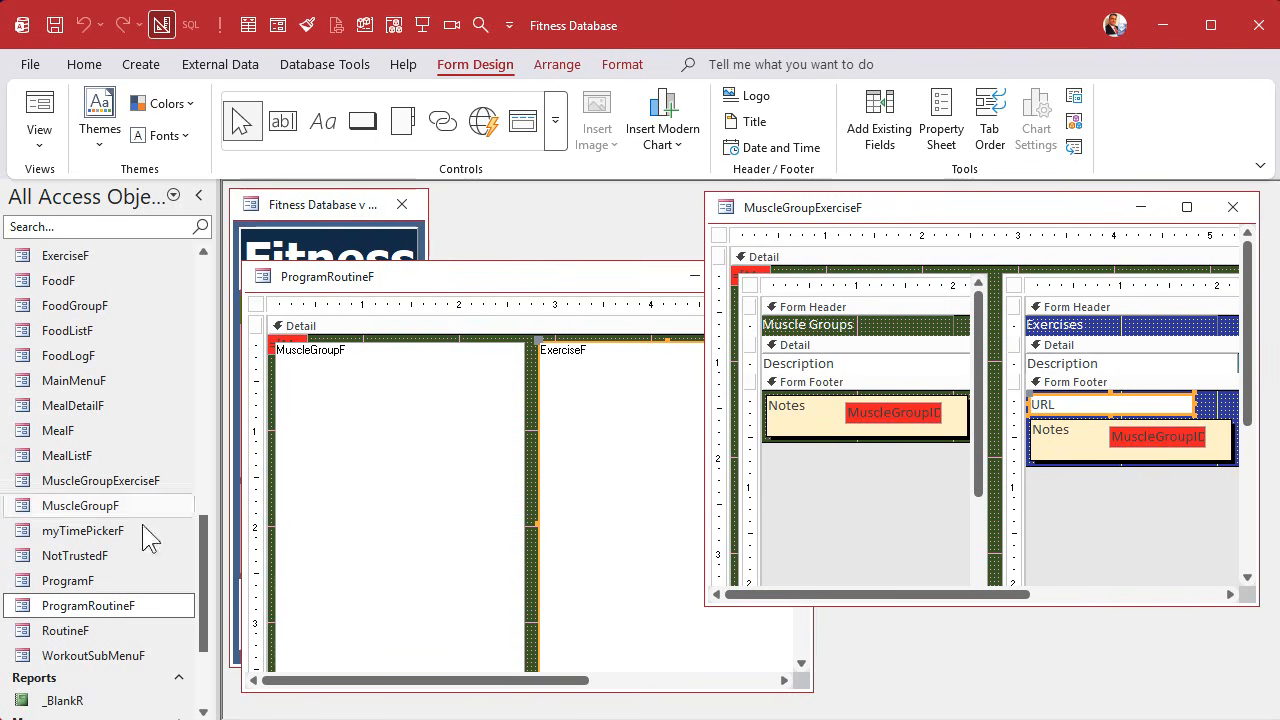
# - Close MuscleGroupExerciseF, and delete the MuscleGroupF and ExerciseF subforms from the ProgramRoutineF design
pyautogui.click(1232, 207)
pyautogui.moveTo(586, 291); pyautogui.dragTo(793, 255)
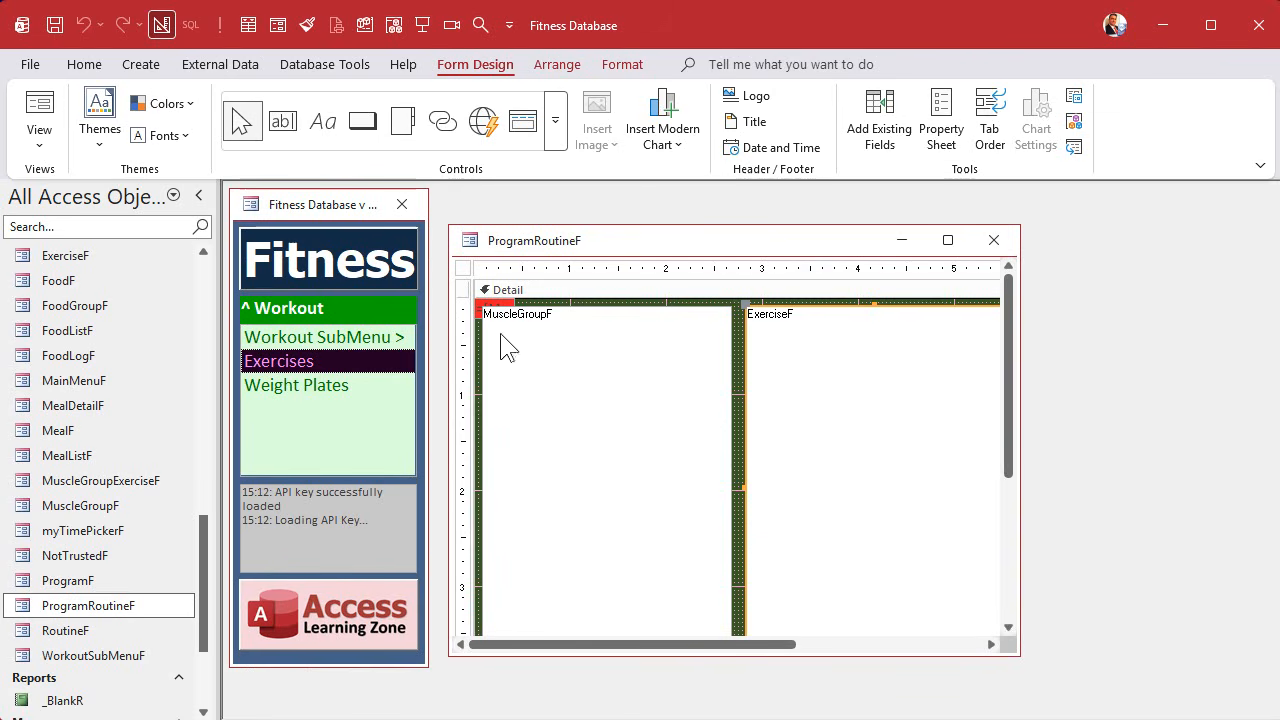
pyautogui.moveTo(622, 248); pyautogui.dragTo(611, 213)
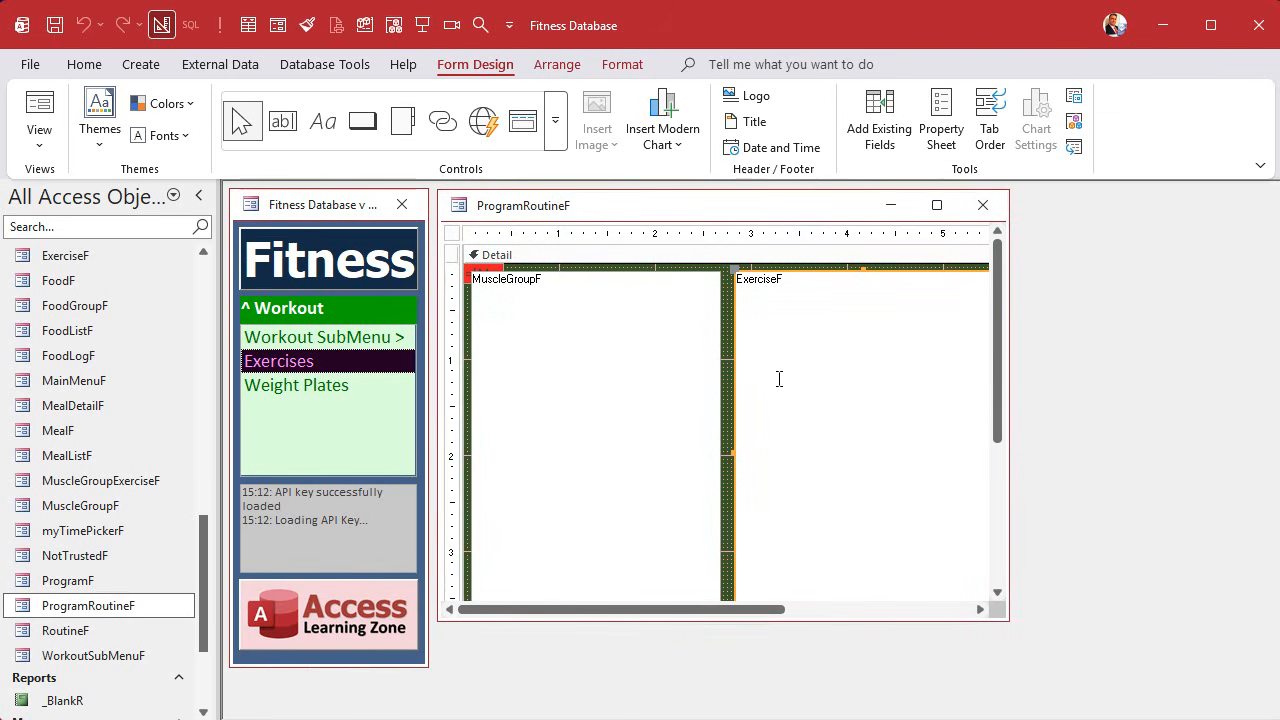
pyautogui.press('Delete')
pyautogui.click(814, 396)
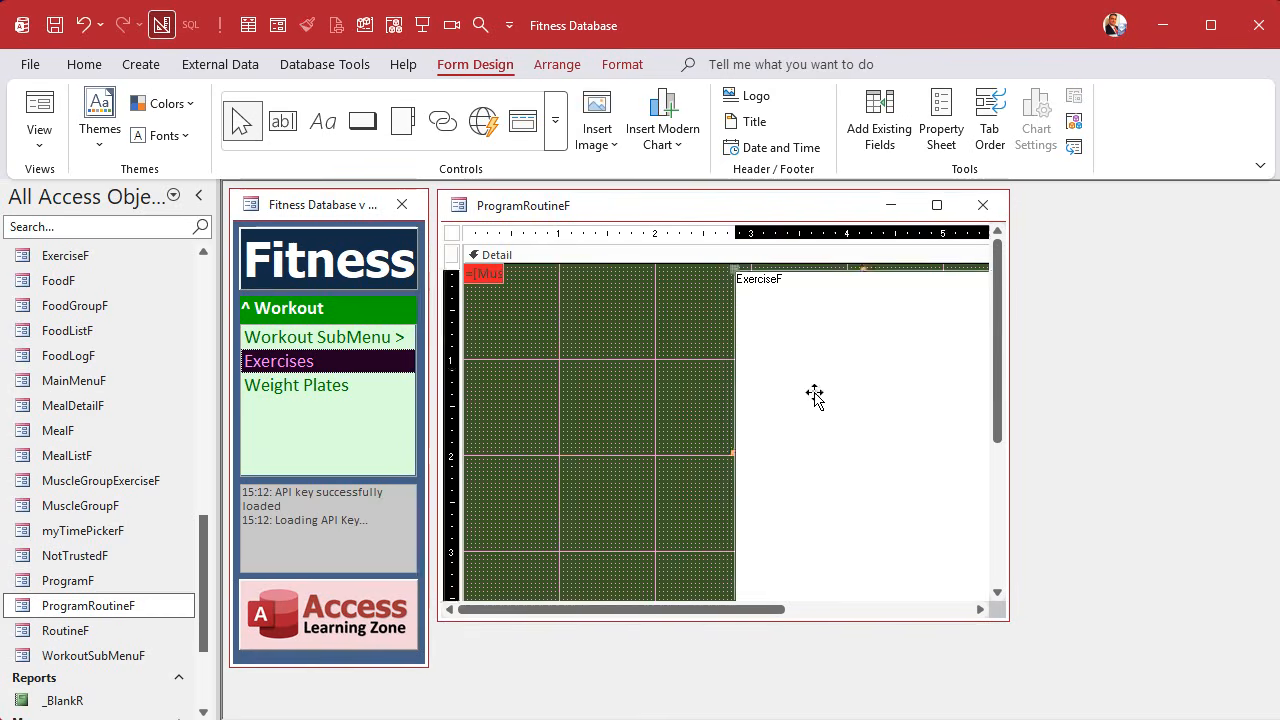
pyautogui.press('Delete')
pyautogui.moveTo(1004, 617); pyautogui.dragTo(1112, 696)
# - Set the background of the ProgramRoutineF Detail section to the custom dark red #760000
pyautogui.click(652, 410)
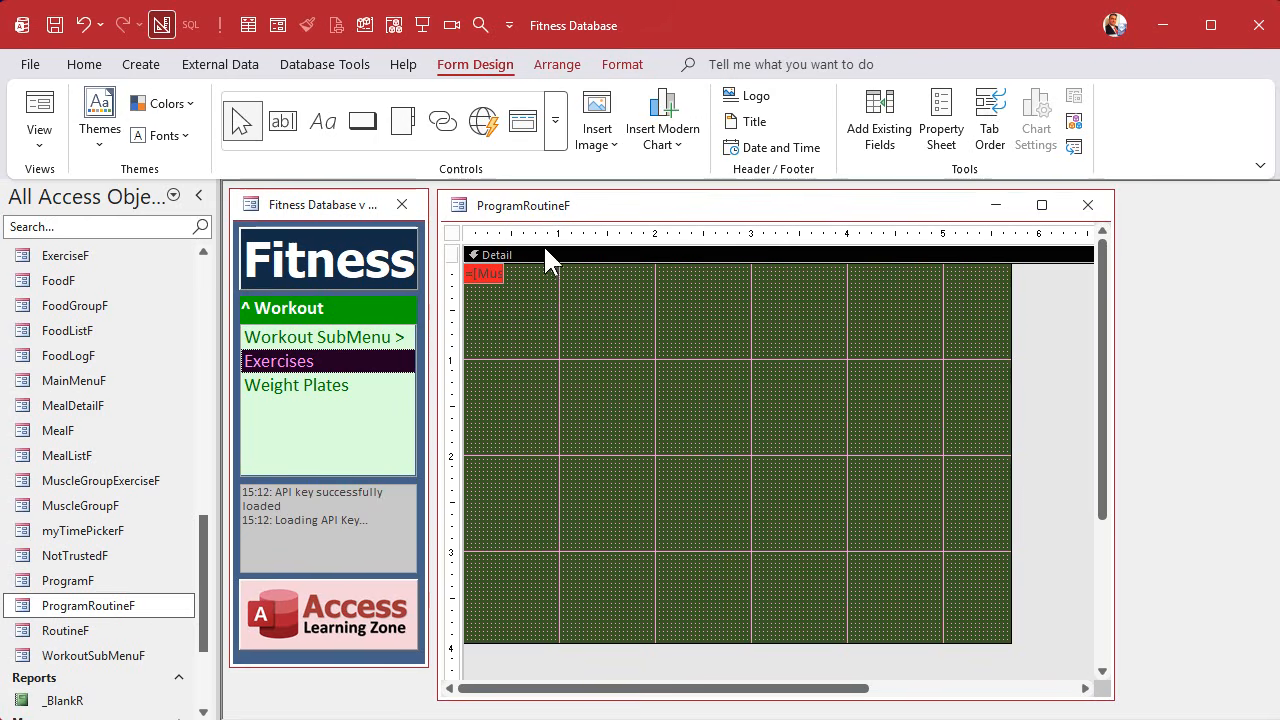
pyautogui.click(619, 68)
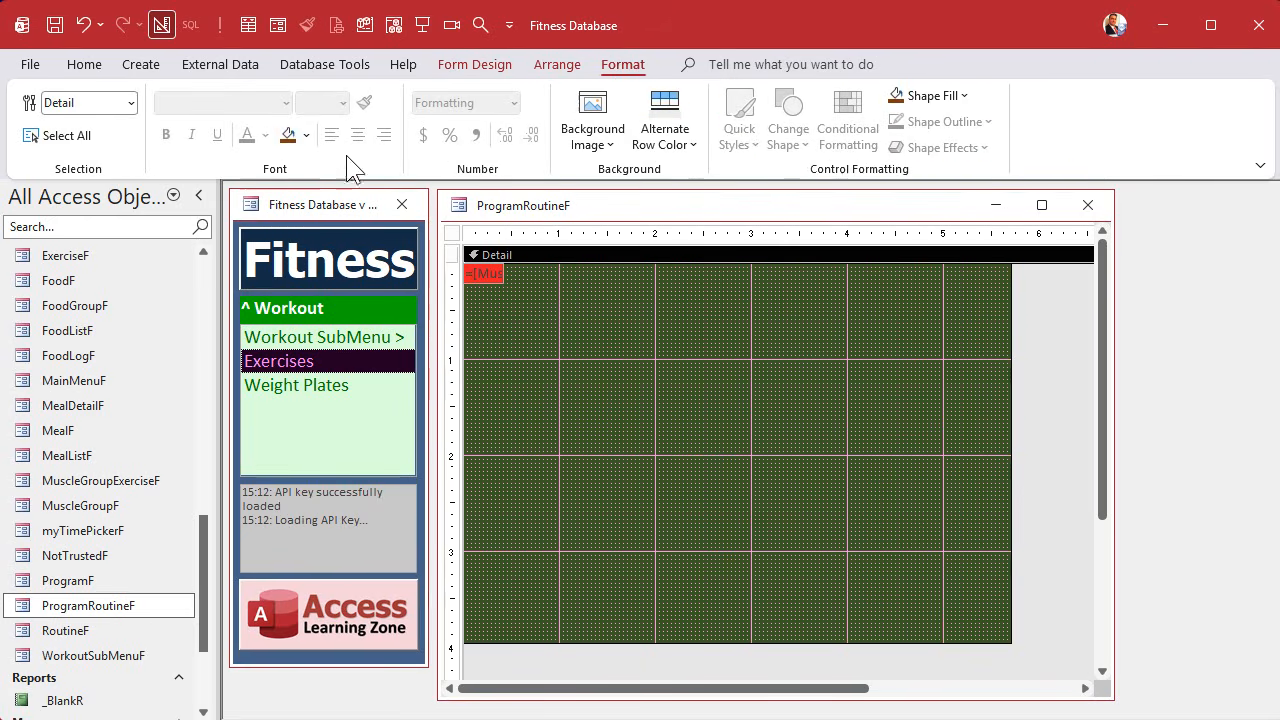
pyautogui.click(286, 136)
pyautogui.click(306, 134)
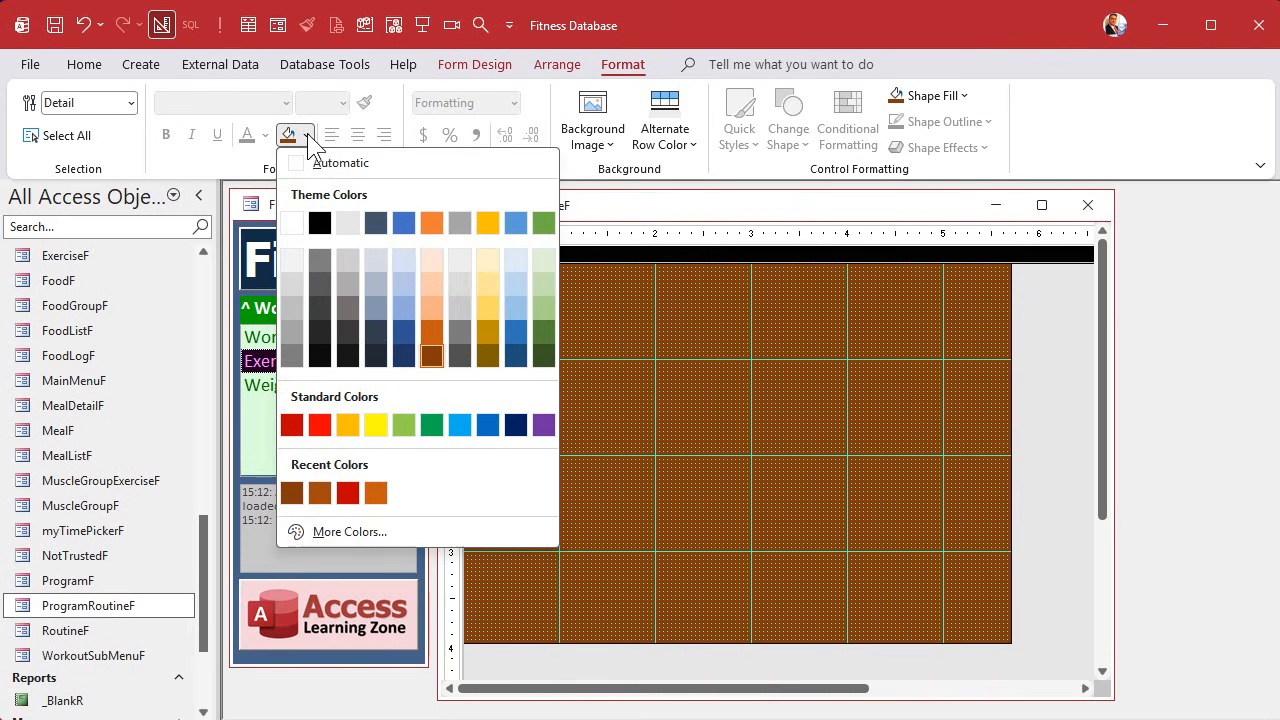
pyautogui.click(347, 492)
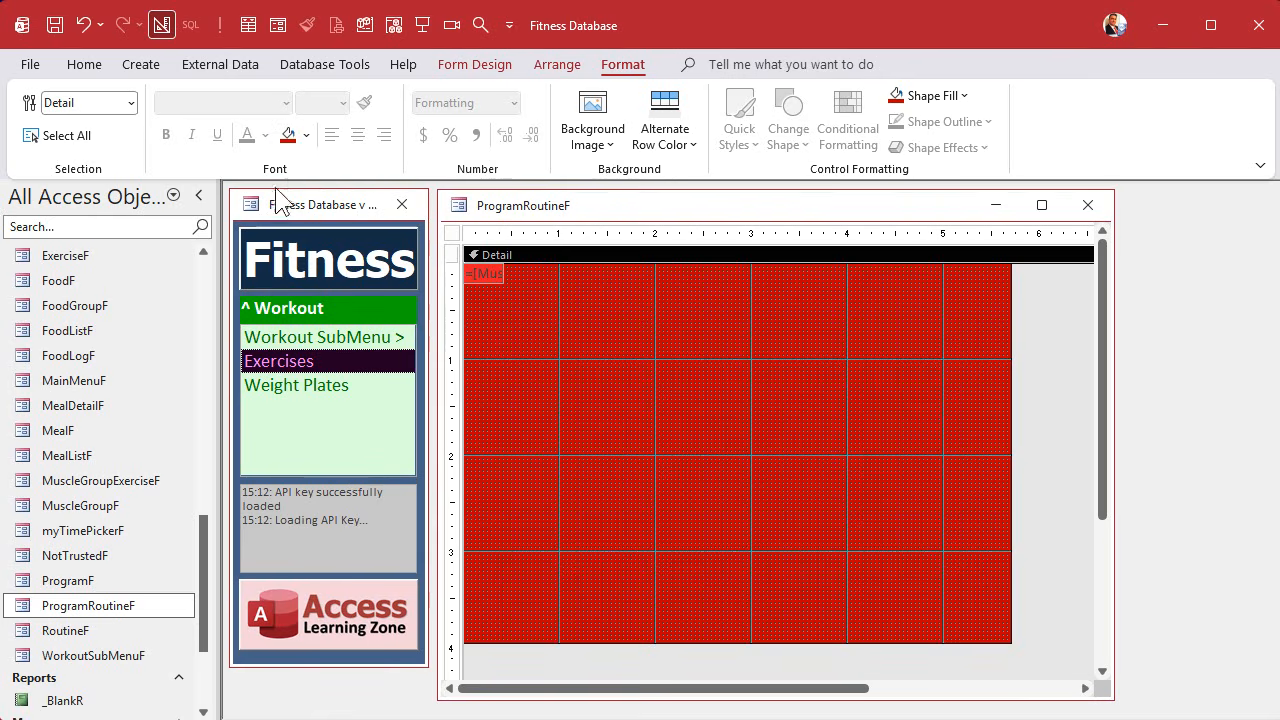
pyautogui.click(306, 134)
pyautogui.click(369, 526)
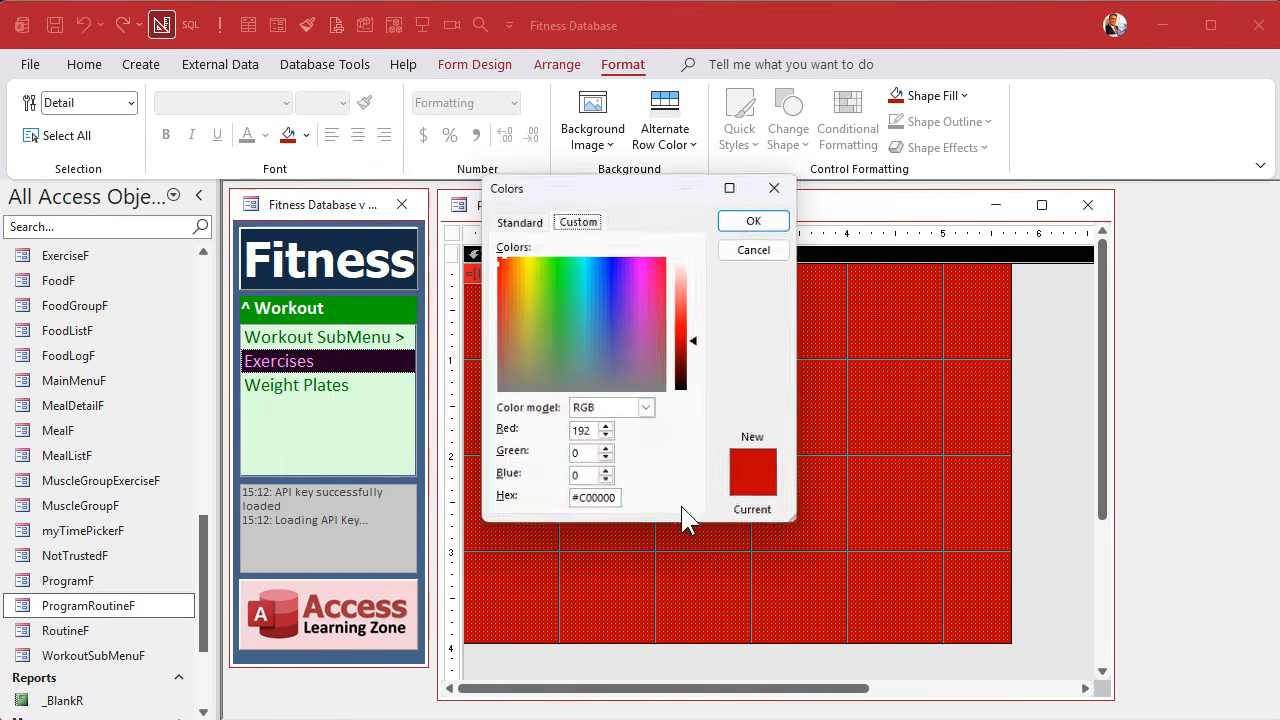
pyautogui.moveTo(700, 357); pyautogui.dragTo(700, 369)
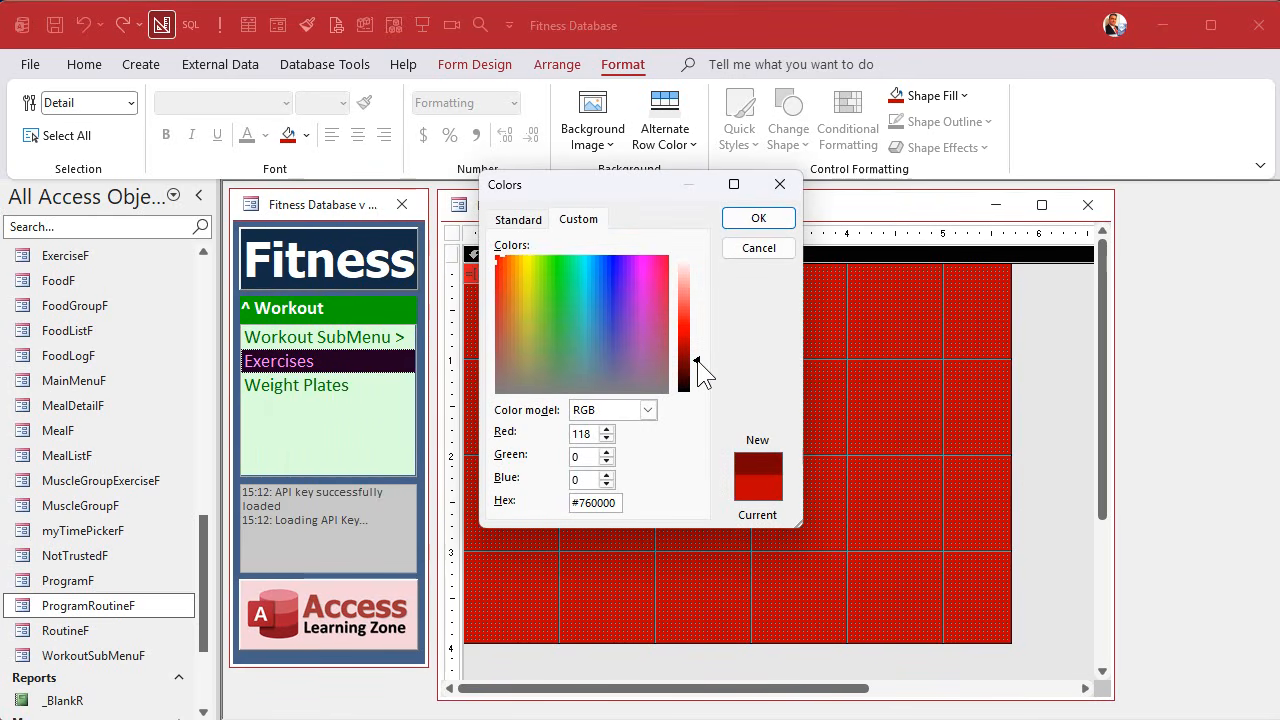
pyautogui.click(758, 219)
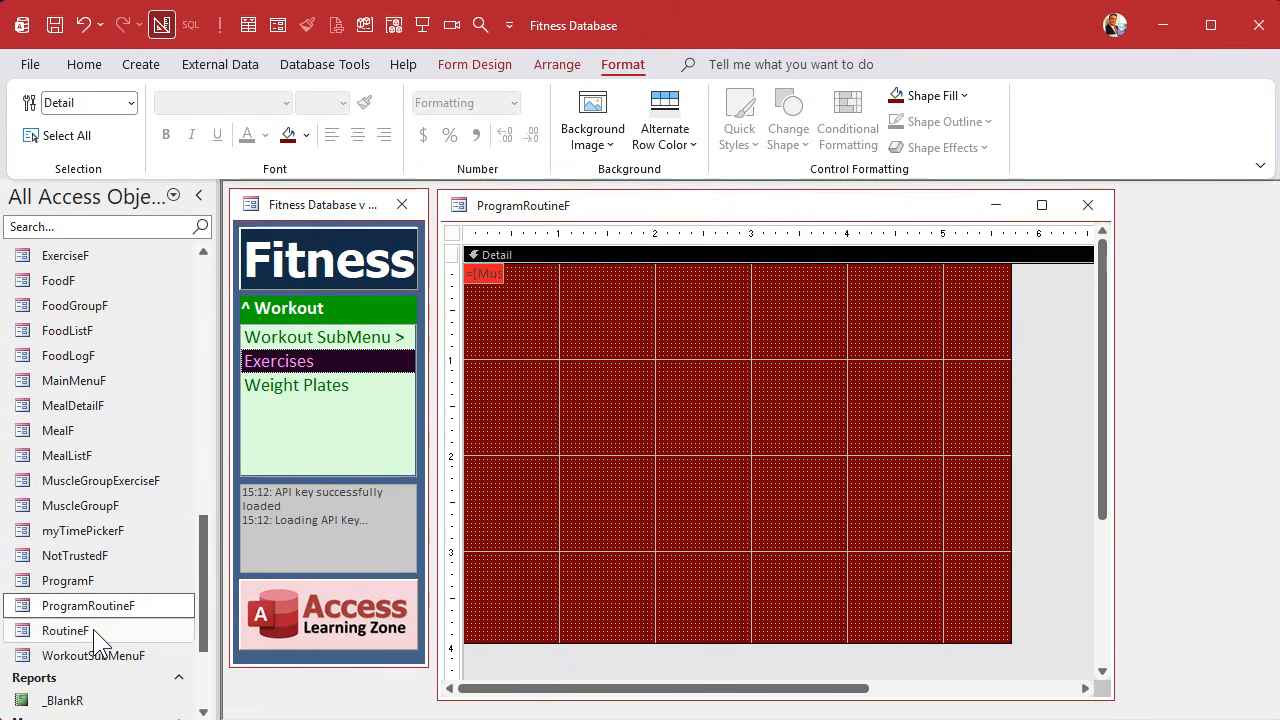
# - Insert ProgramF as a subform in the upper-left part of the Detail section and delete its attached label
pyautogui.click(76, 582)
pyautogui.moveTo(76, 588); pyautogui.dragTo(493, 296)
pyautogui.click(534, 289)
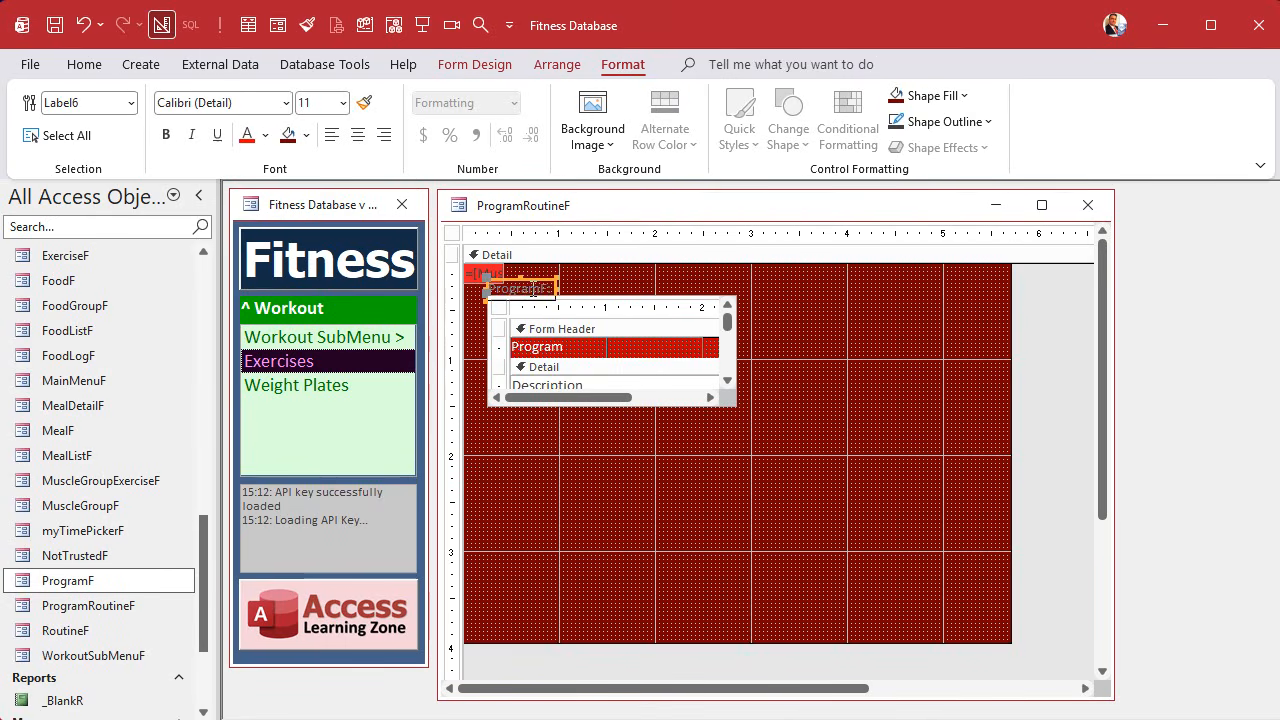
pyautogui.press('Delete')
# - Move the ProgramF subform close to the Detail section's left edge and make it slightly taller
pyautogui.click(596, 292)
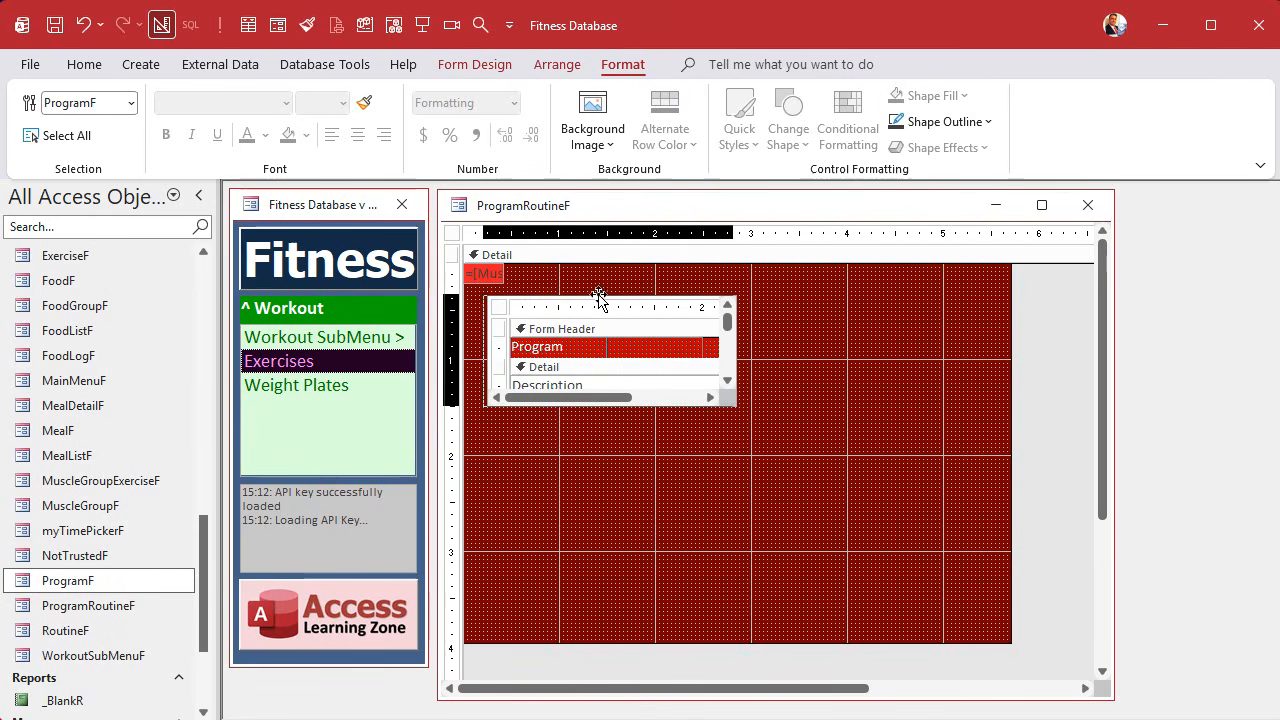
pyautogui.moveTo(590, 293); pyautogui.dragTo(573, 290)
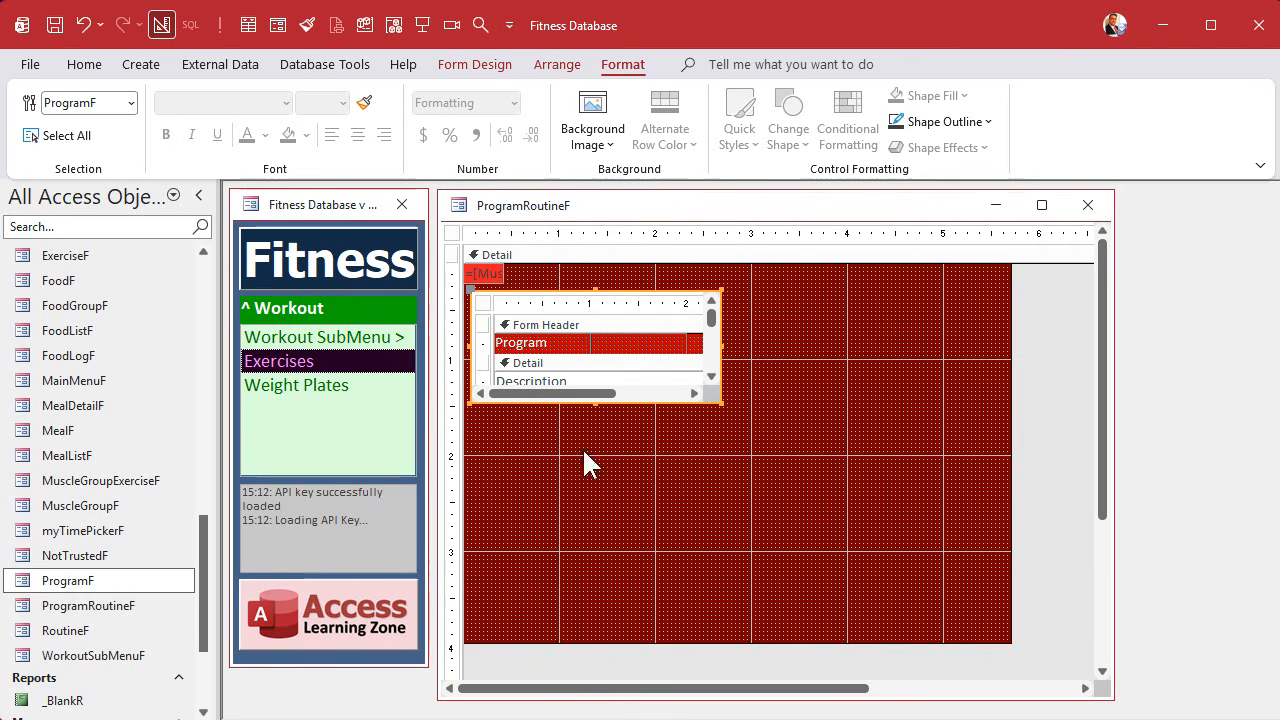
pyautogui.moveTo(595, 402); pyautogui.dragTo(594, 436)
pyautogui.click(605, 533)
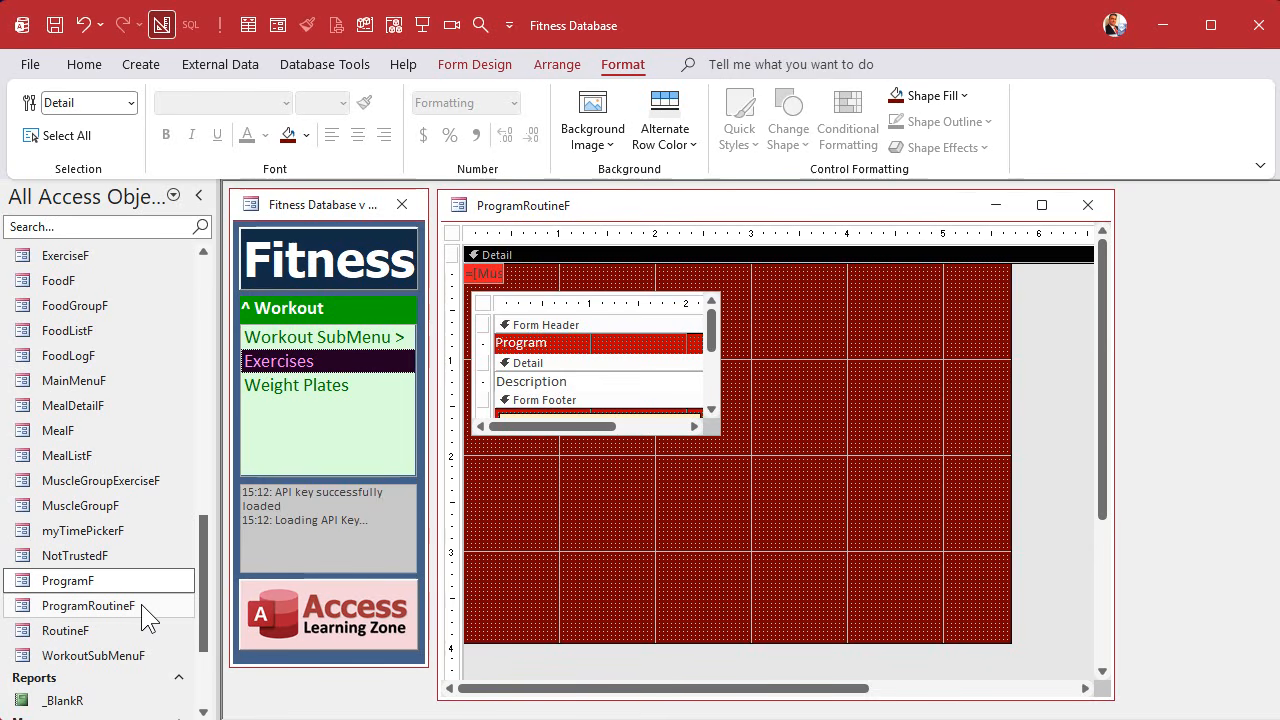
# - Insert RoutineF as a subform below the ProgramF subform and delete its attached label
pyautogui.moveTo(100, 631); pyautogui.dragTo(535, 468)
pyautogui.click(551, 464)
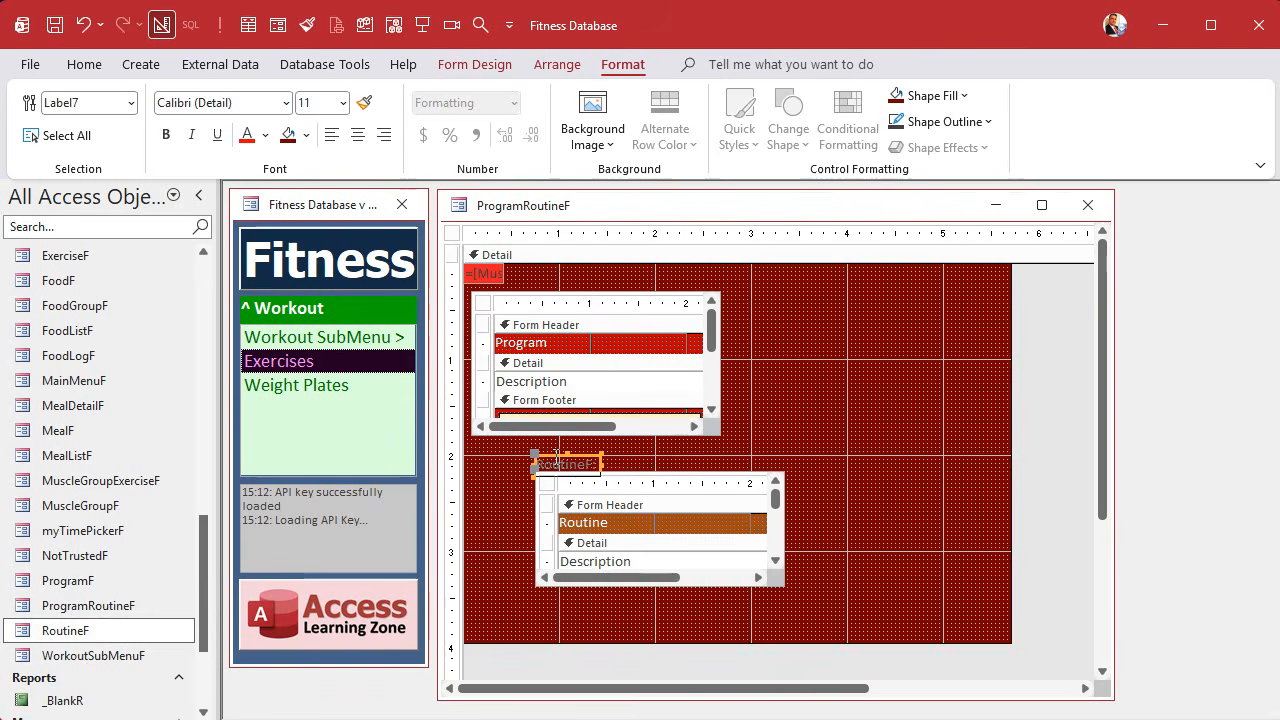
pyautogui.press('Delete')
# - Align the RoutineF subform directly beneath ProgramF and extend its height to near the bottom of the Detail section
pyautogui.moveTo(623, 480); pyautogui.dragTo(558, 447)
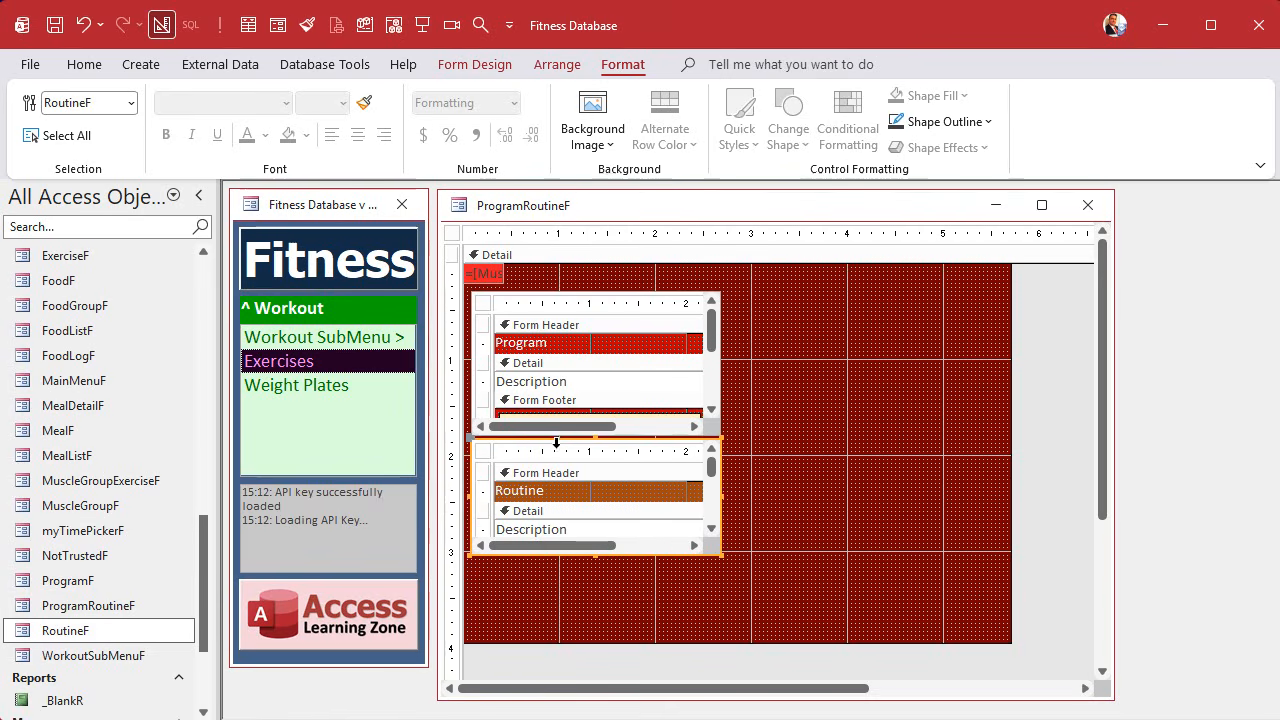
pyautogui.click(611, 553)
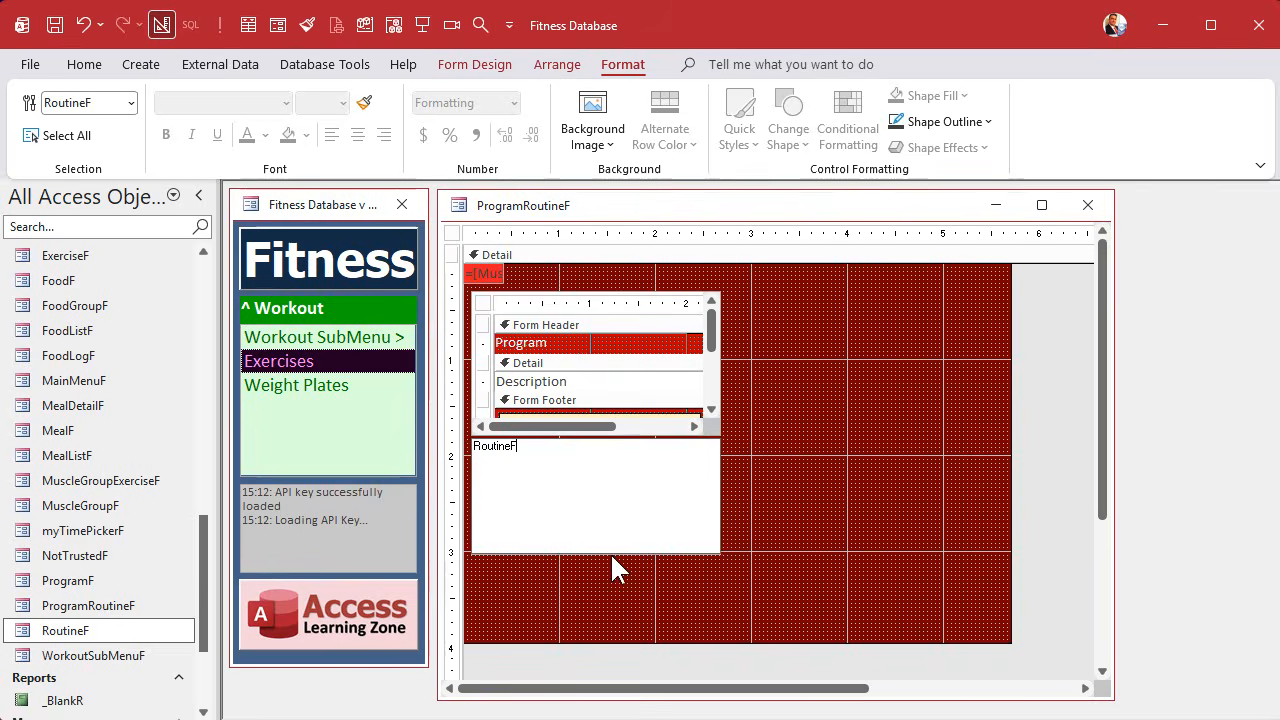
pyautogui.click(611, 556)
pyautogui.click(606, 553)
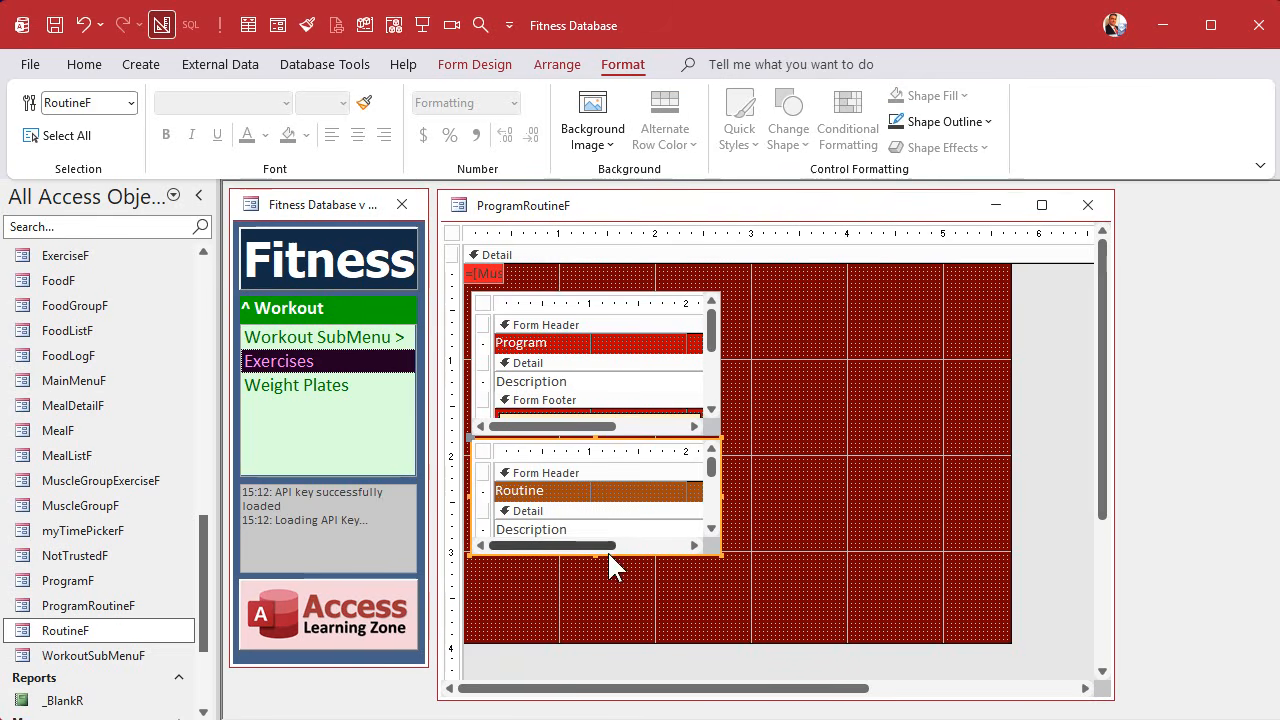
pyautogui.click(608, 553)
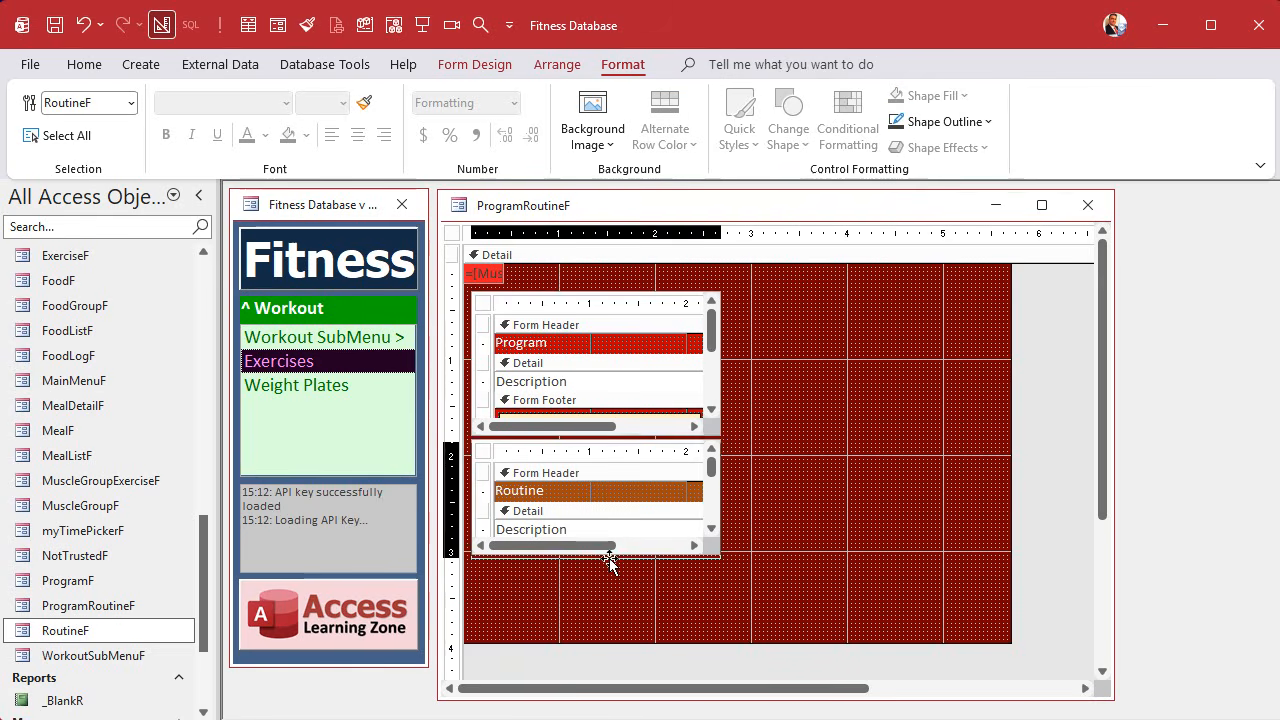
pyautogui.moveTo(611, 563); pyautogui.dragTo(586, 630)
pyautogui.click(823, 537)
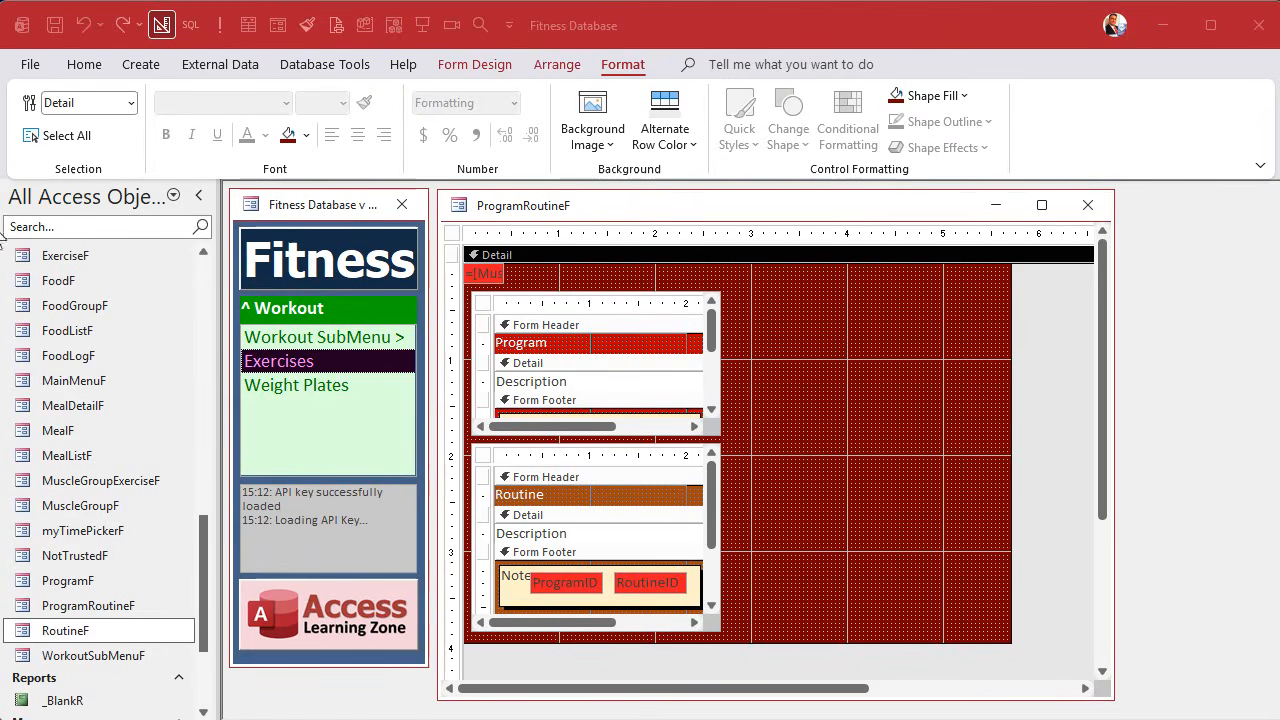
# - Rename the red MuscleGroupID text box in the Detail section's upper-left corner as ProgramID
pyautogui.click(484, 273)
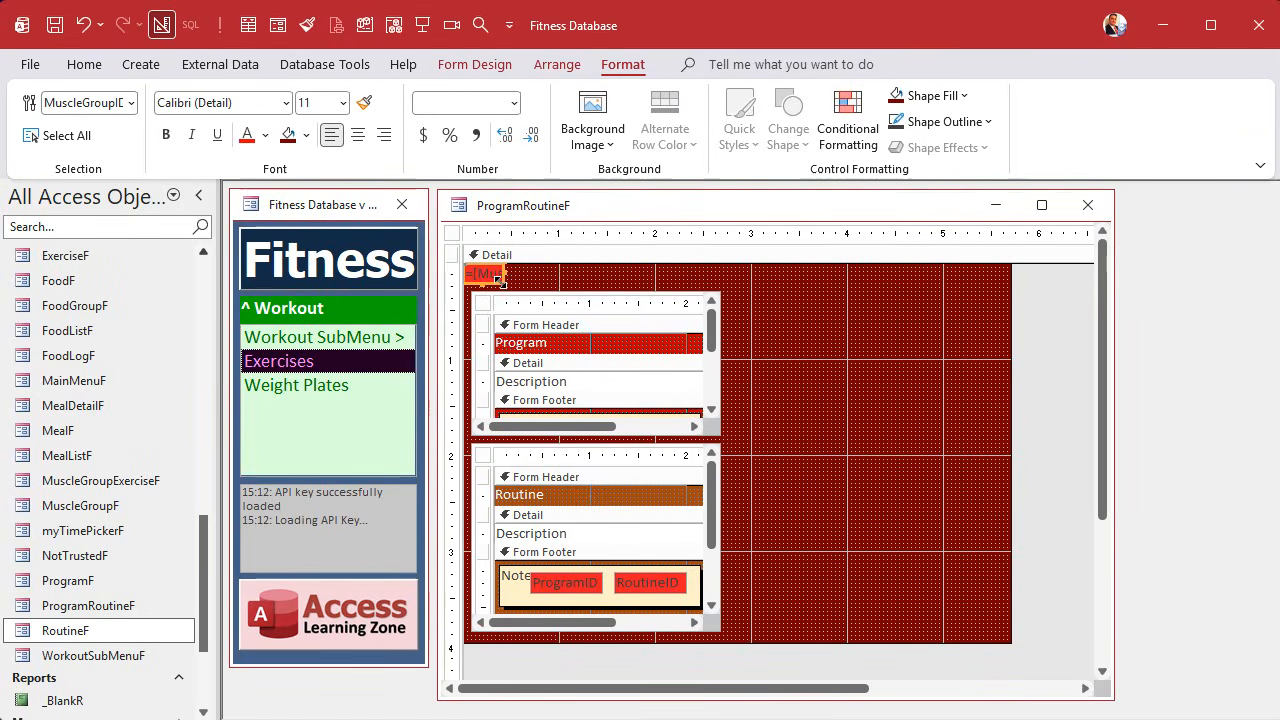
pyautogui.doubleClick(497, 281)
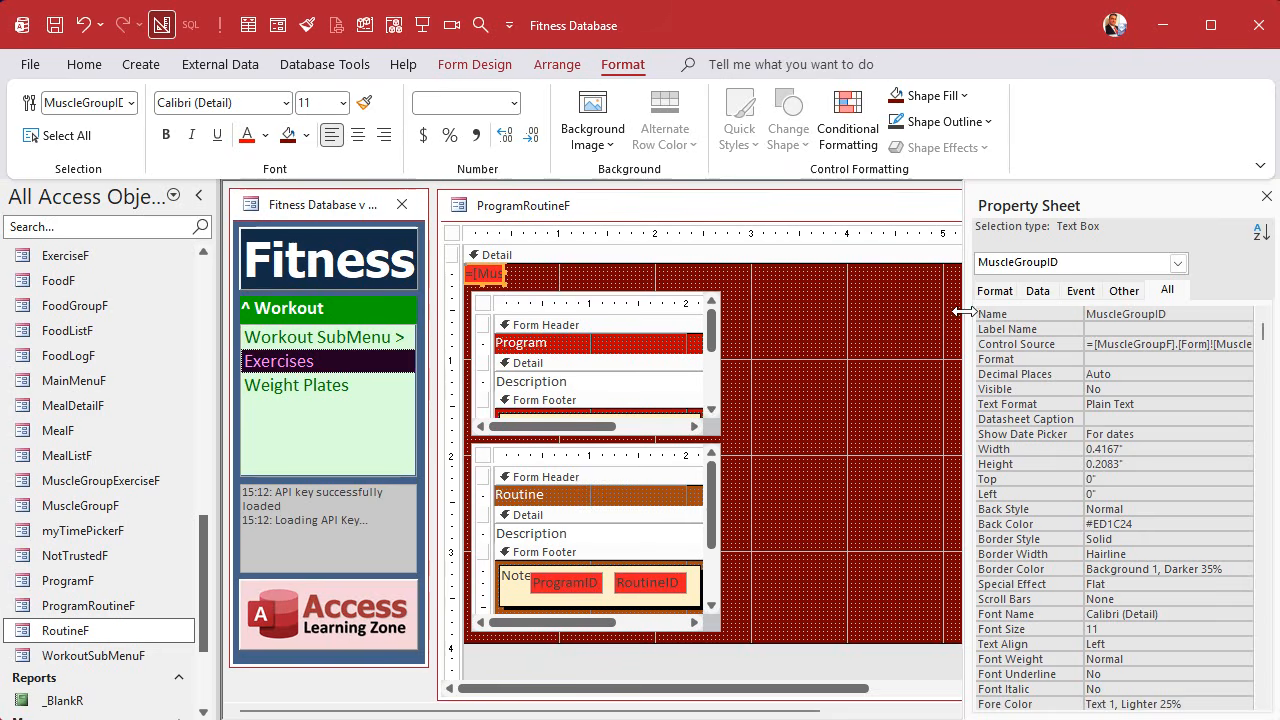
pyautogui.moveTo(963, 337); pyautogui.dragTo(790, 310)
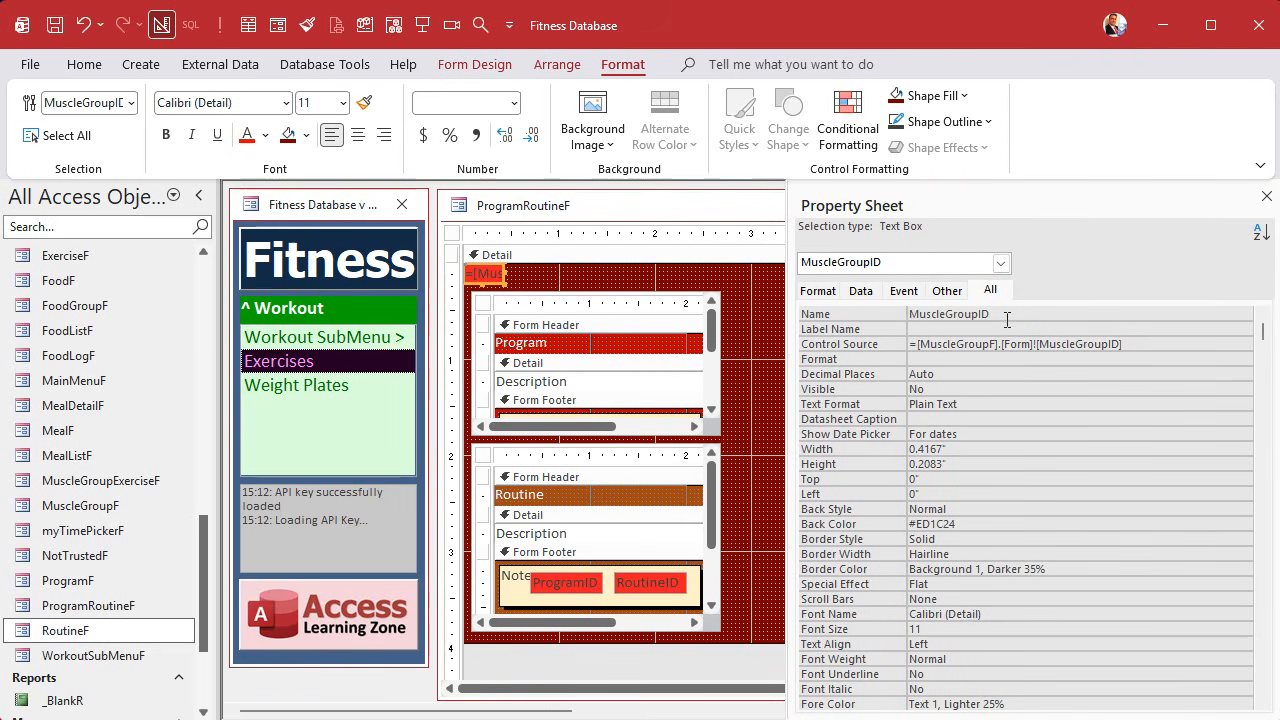
pyautogui.click(895, 313)
pyautogui.write('ProgramID')
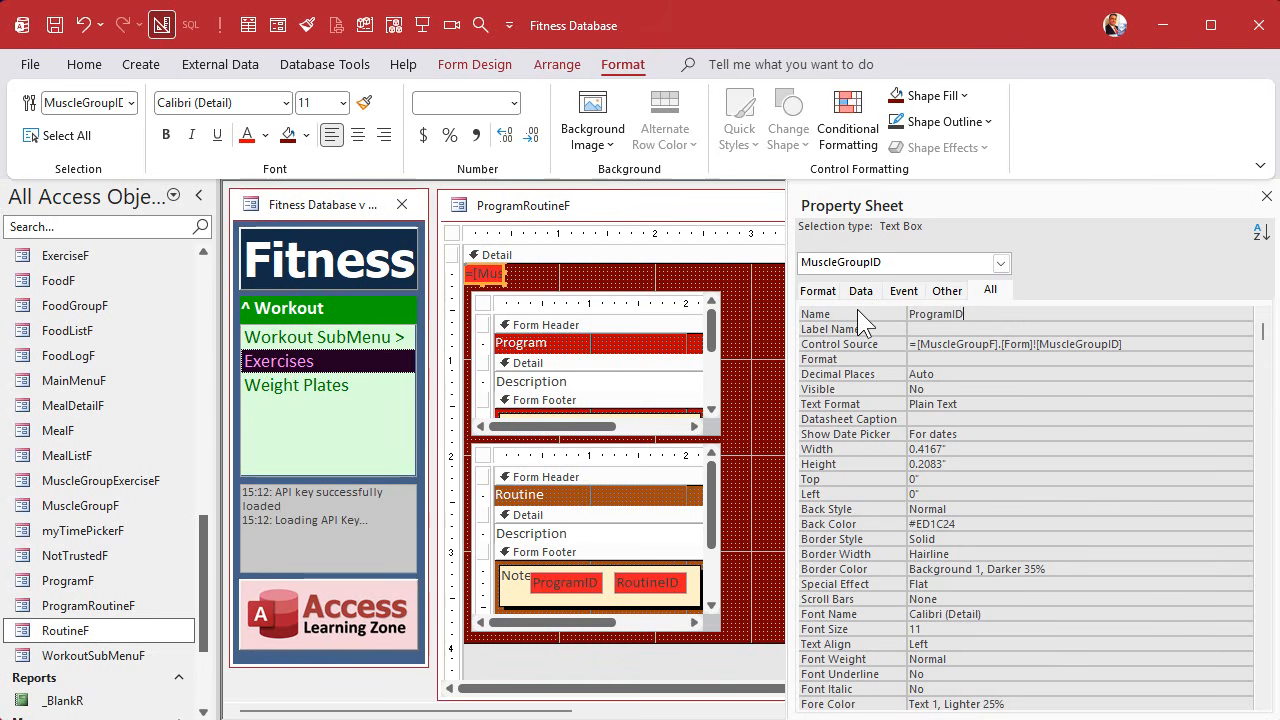
# - Change the ProgramID text box's control source to =[ProgramF].[Form]![ProgramID] and check the full expression in the enlarged editor
pyautogui.click(962, 344)
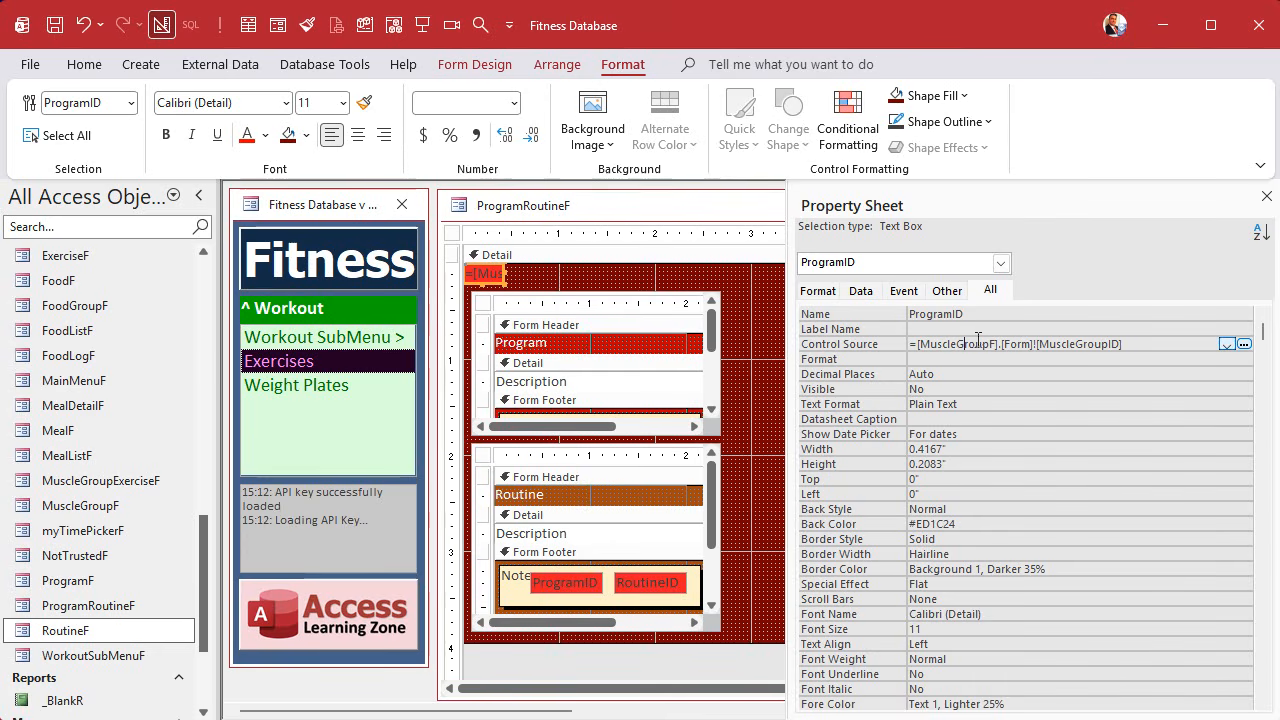
pyautogui.moveTo(989, 343); pyautogui.dragTo(919, 344)
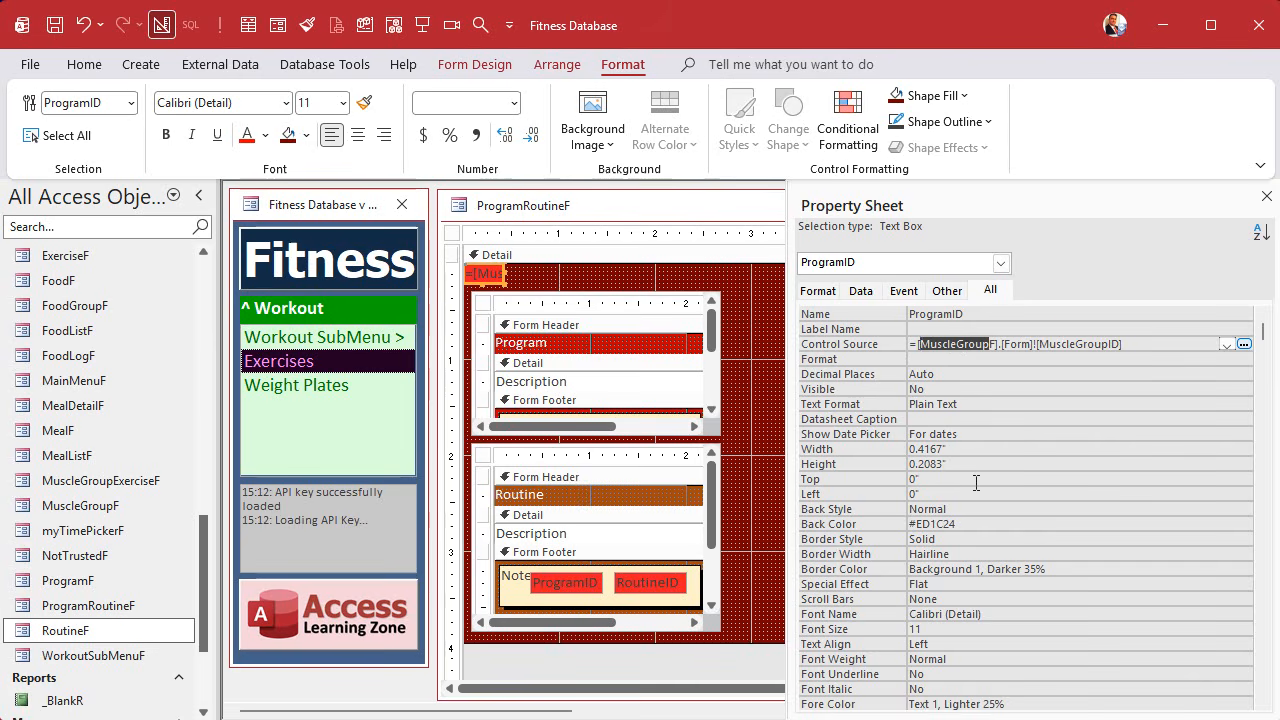
pyautogui.write('Program')
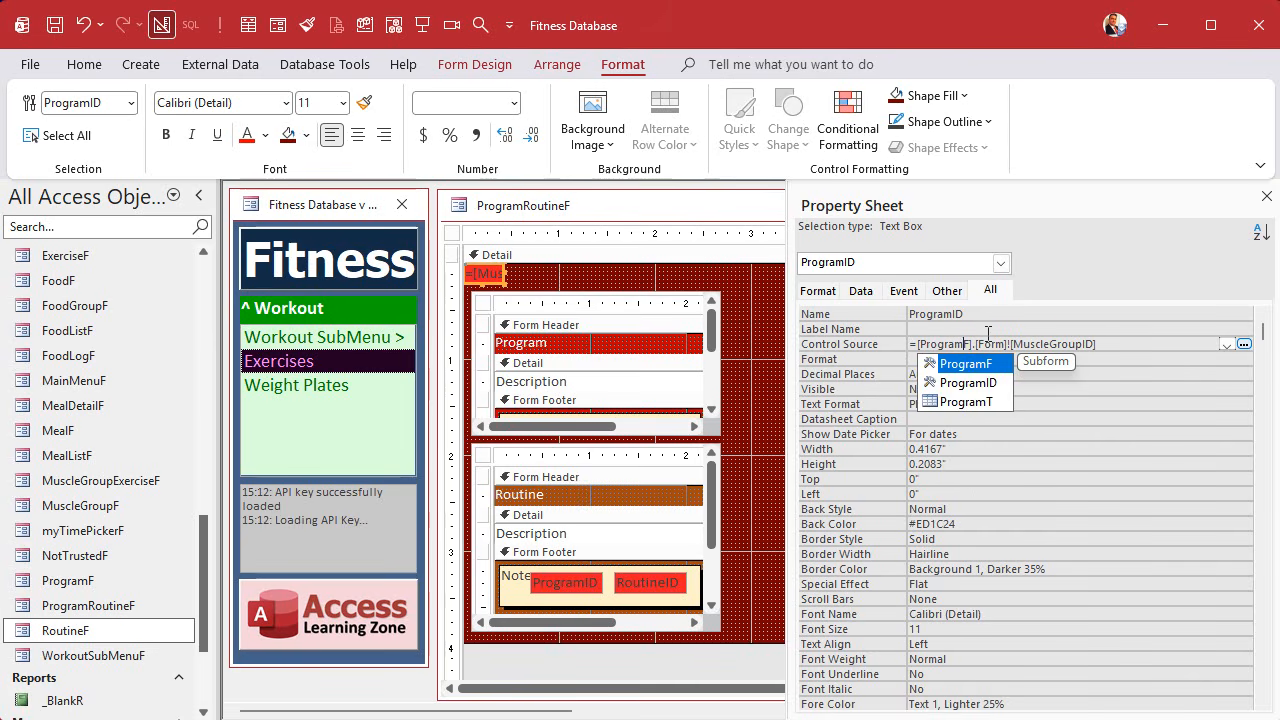
pyautogui.moveTo(1081, 344); pyautogui.dragTo(1013, 344)
pyautogui.write('Program')
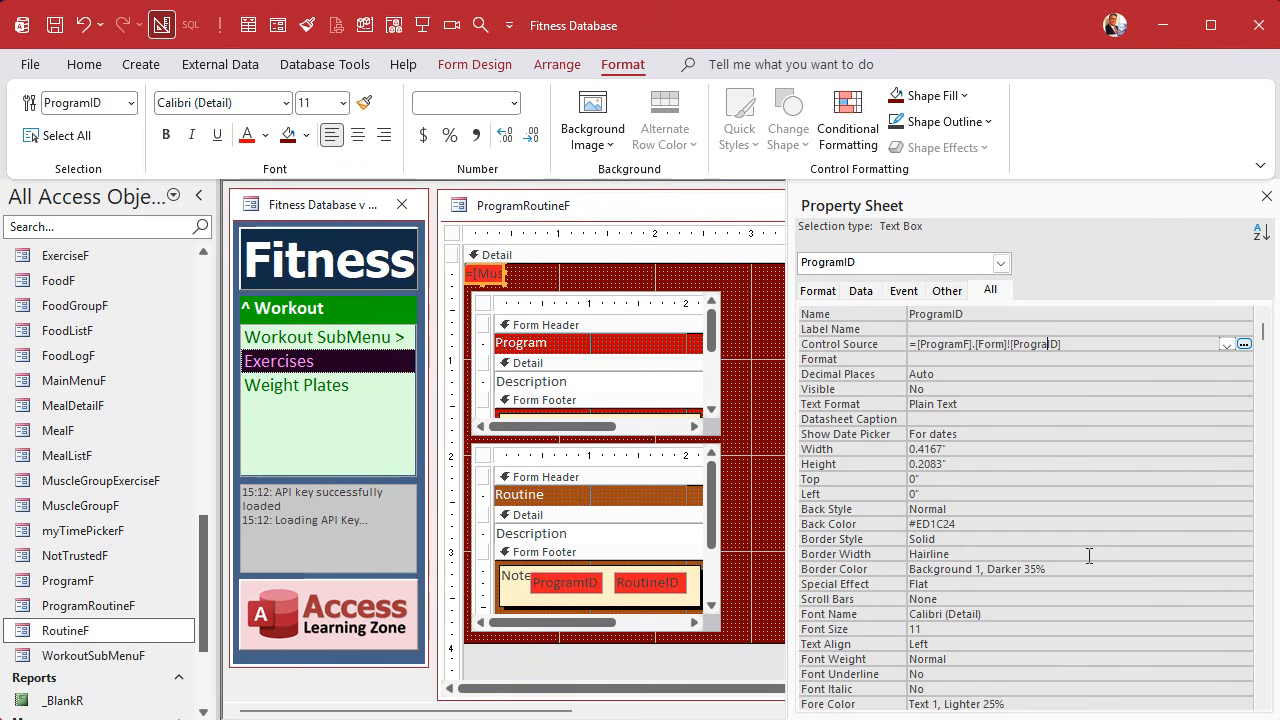
pyautogui.hotkey('shift', 'F2')
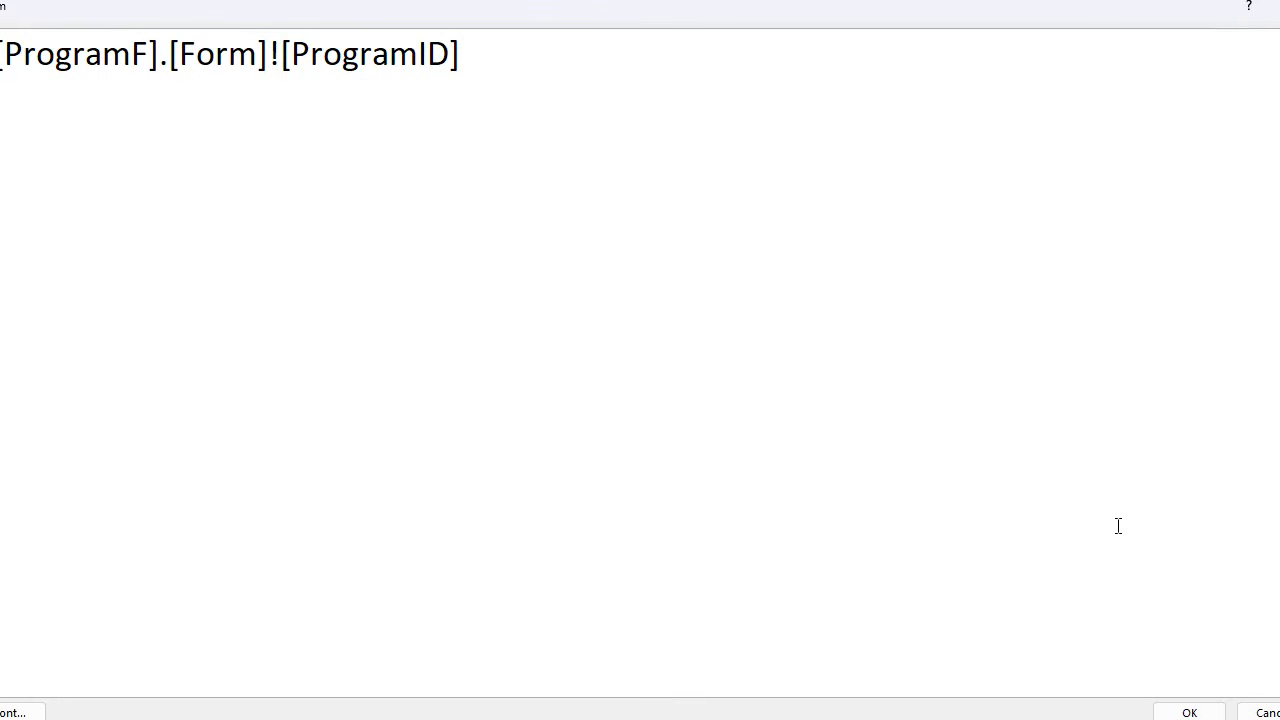
pyautogui.moveTo(1279, 719); pyautogui.dragTo(919, 461)
pyautogui.moveTo(457, 17); pyautogui.dragTo(650, 150)
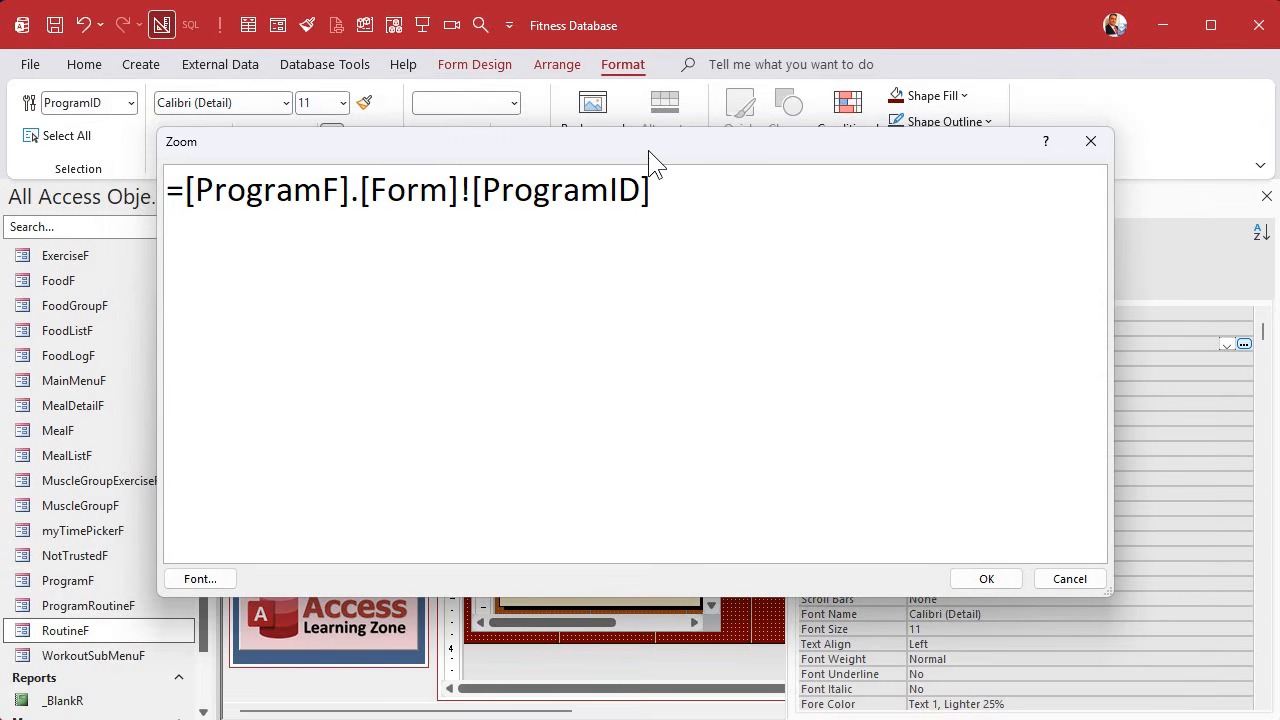
pyautogui.click(987, 579)
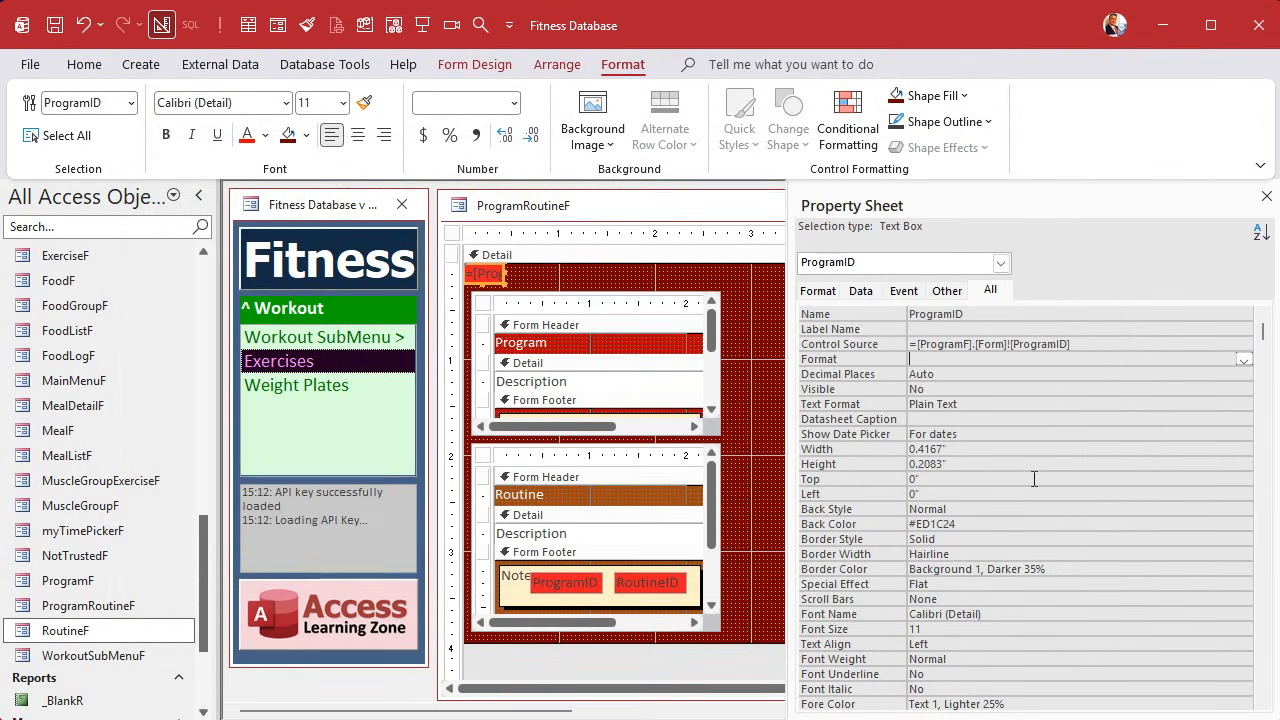
# - Link the RoutineF subform to the main form by setting both its master and child link fields to ProgramID
pyautogui.click(590, 482)
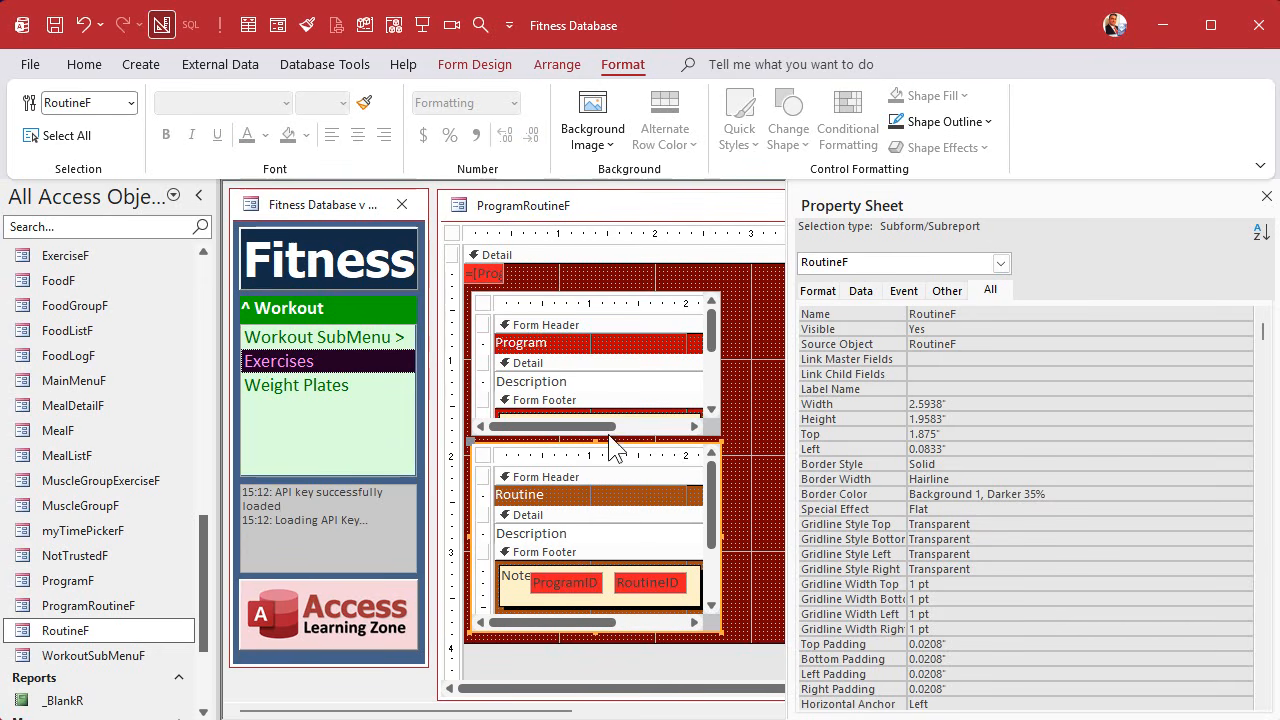
pyautogui.click(590, 579)
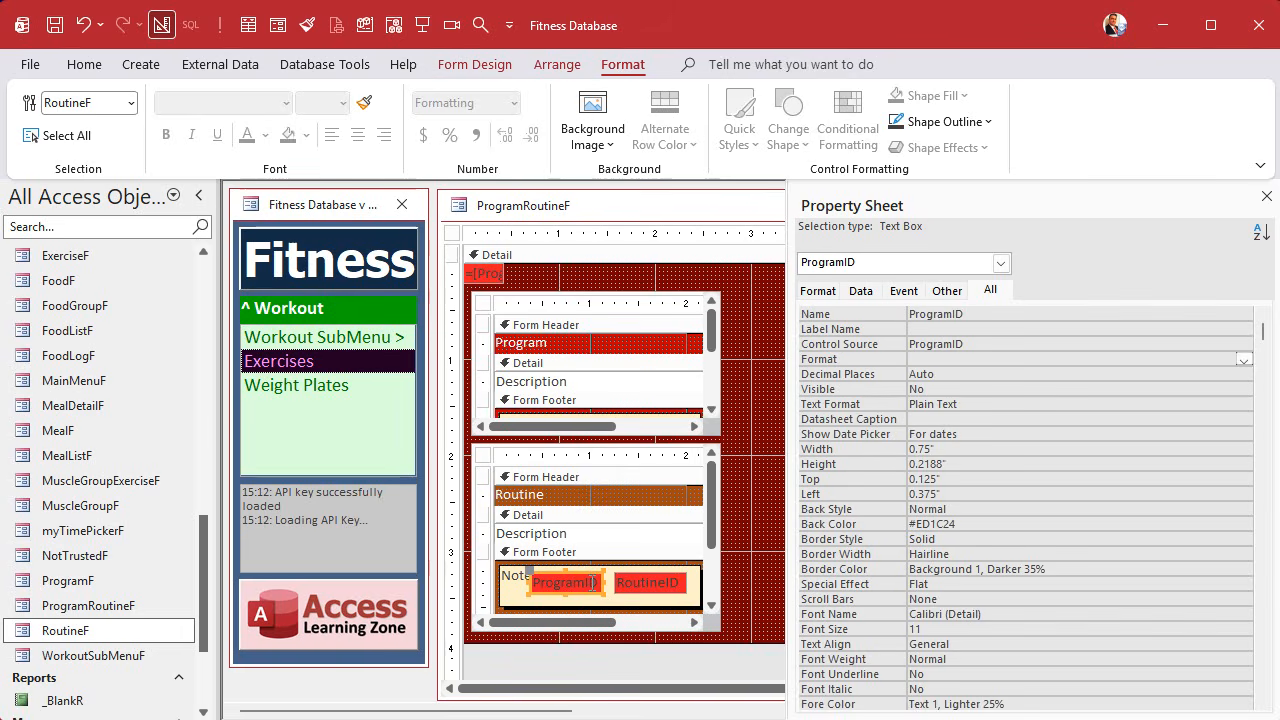
pyautogui.click(766, 492)
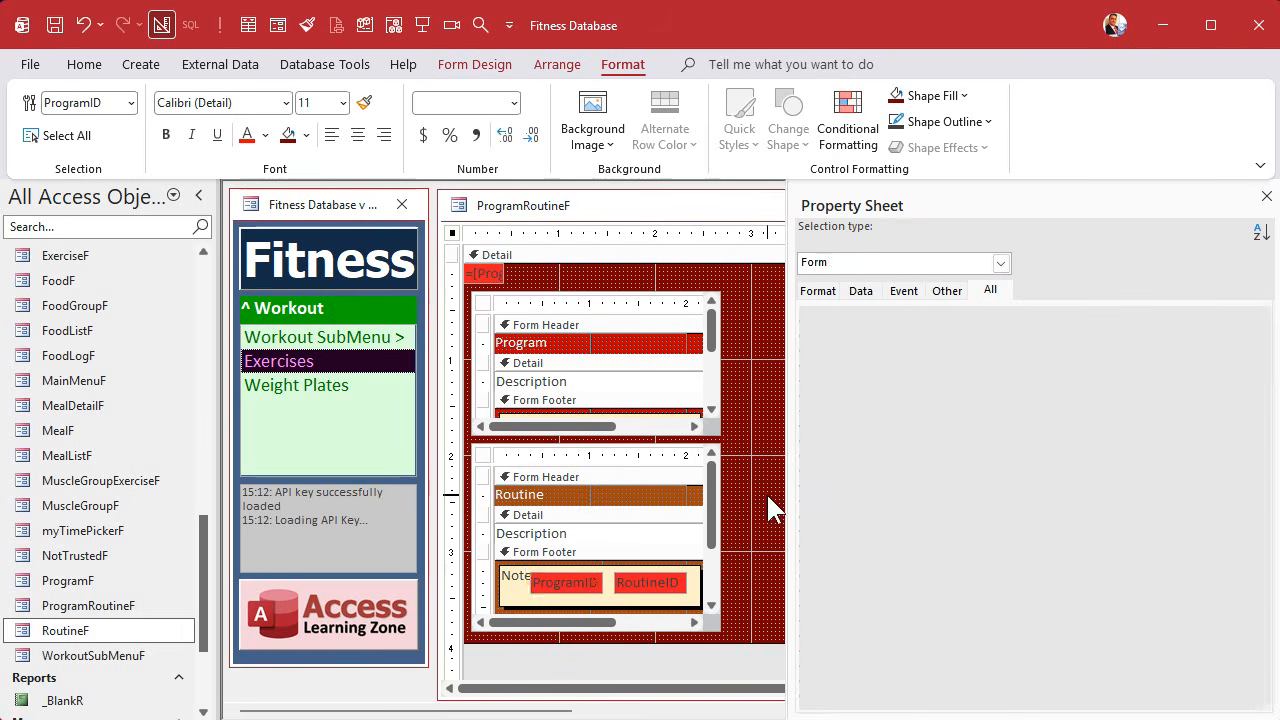
pyautogui.click(592, 503)
pyautogui.click(981, 362)
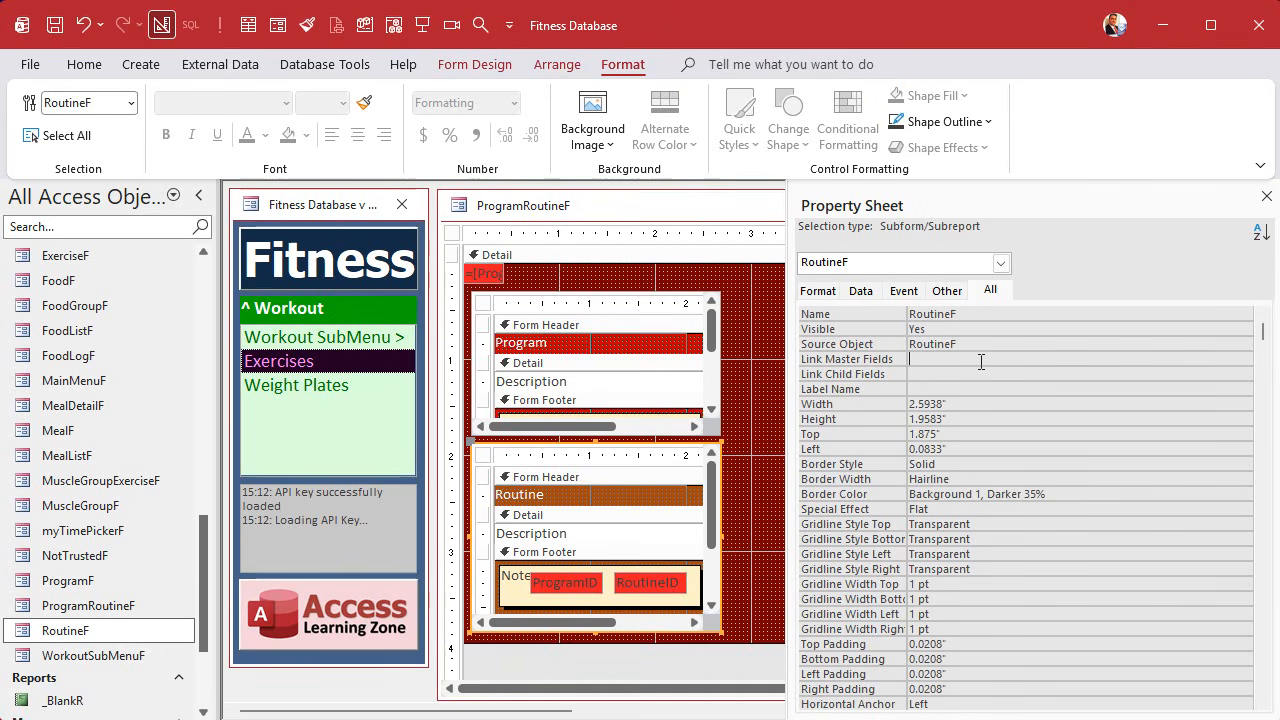
pyautogui.write('ProgramID')
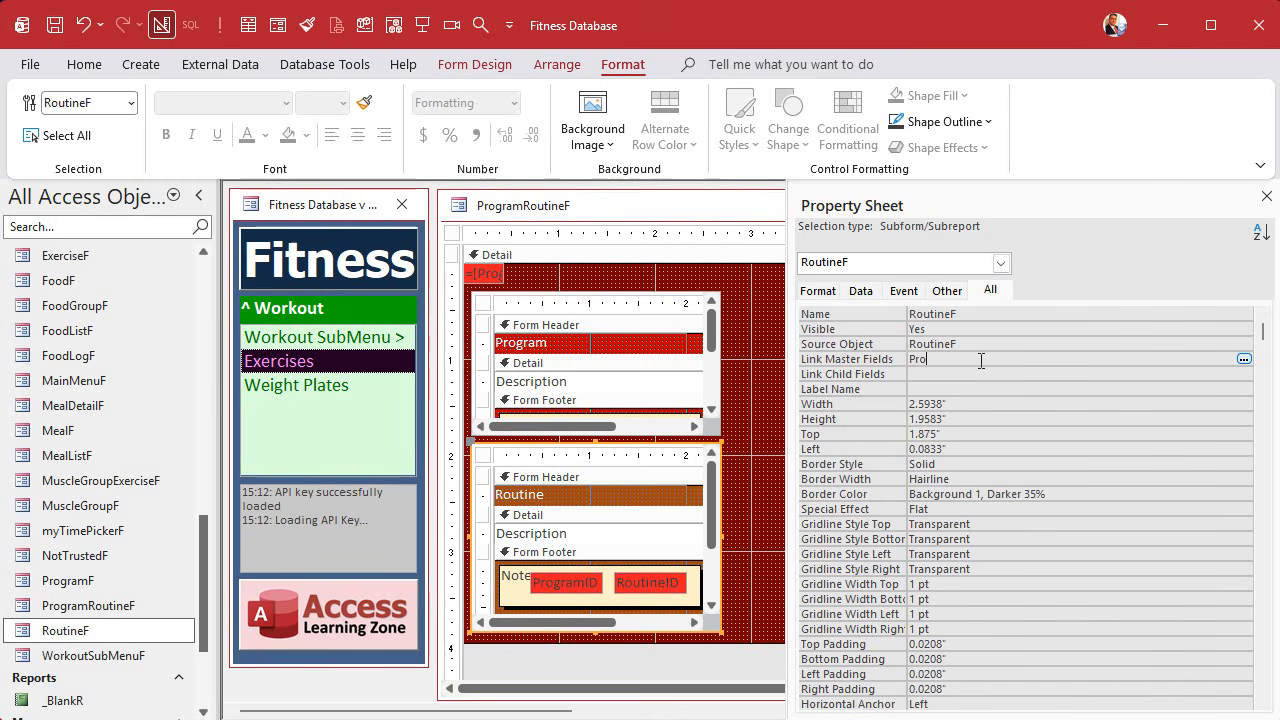
pyautogui.press('Return')
pyautogui.write('ProgramID')
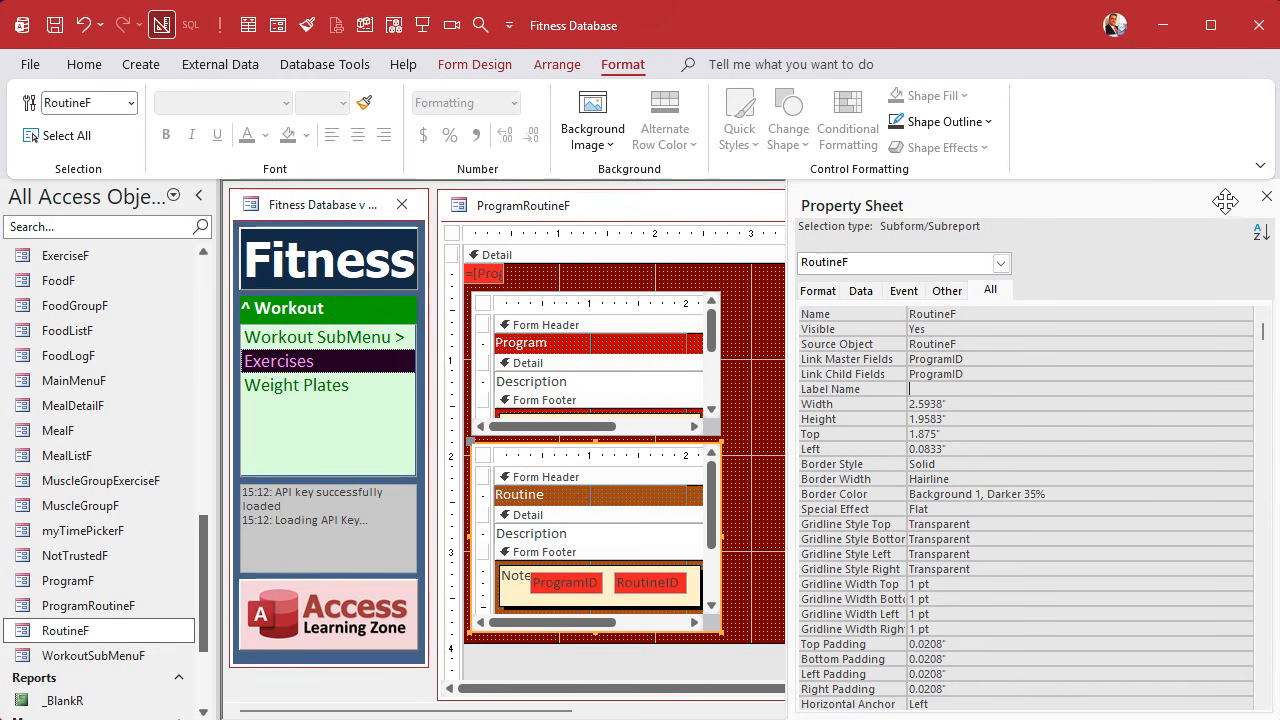
# - Close the property sheet and the form design, and reopen ProgramRoutineF in Form view
pyautogui.click(1266, 196)
pyautogui.click(1090, 203)
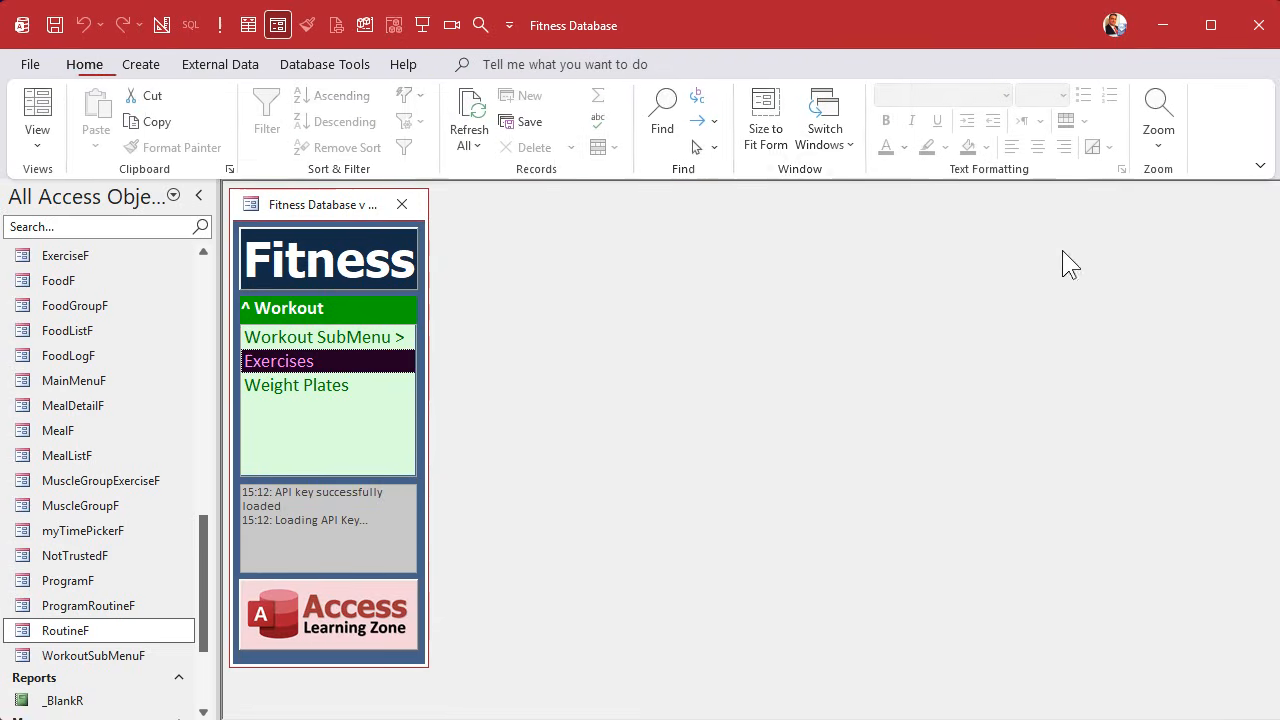
pyautogui.doubleClick(90, 608)
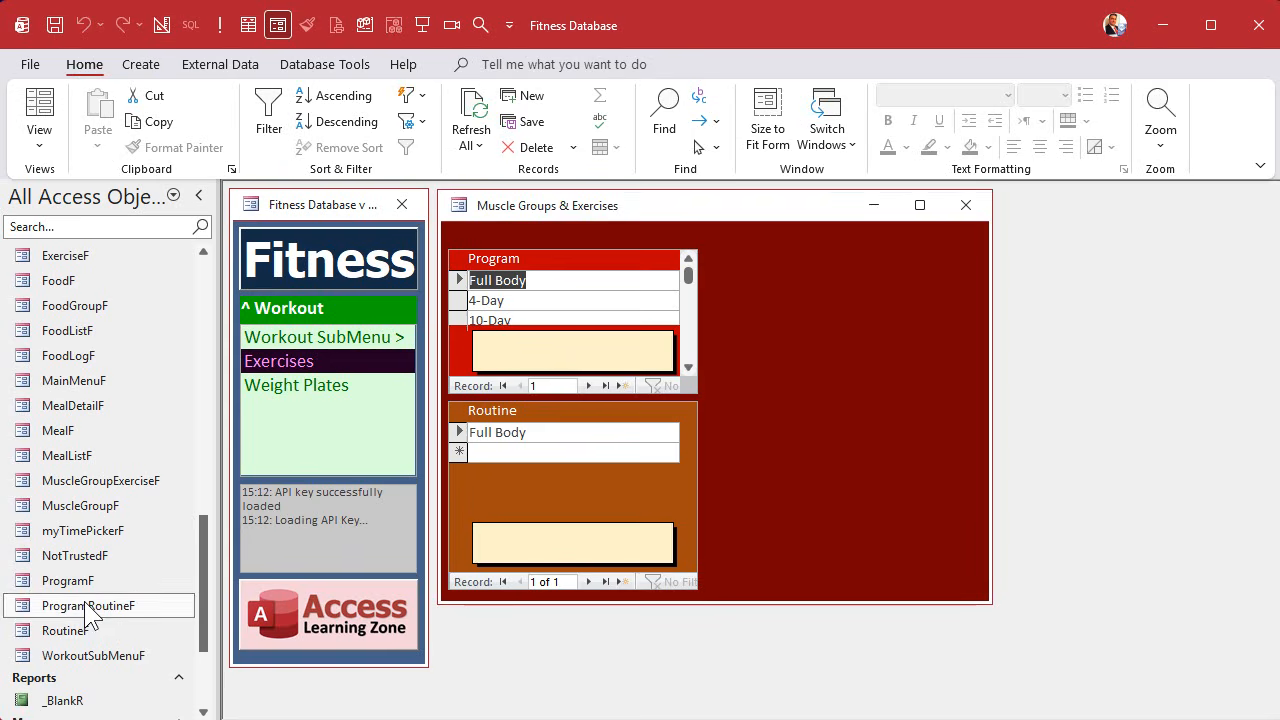
# - Switch between the 4-Day and 10-Day programs to check that the Routine list follows the selected program
pyautogui.click(547, 296)
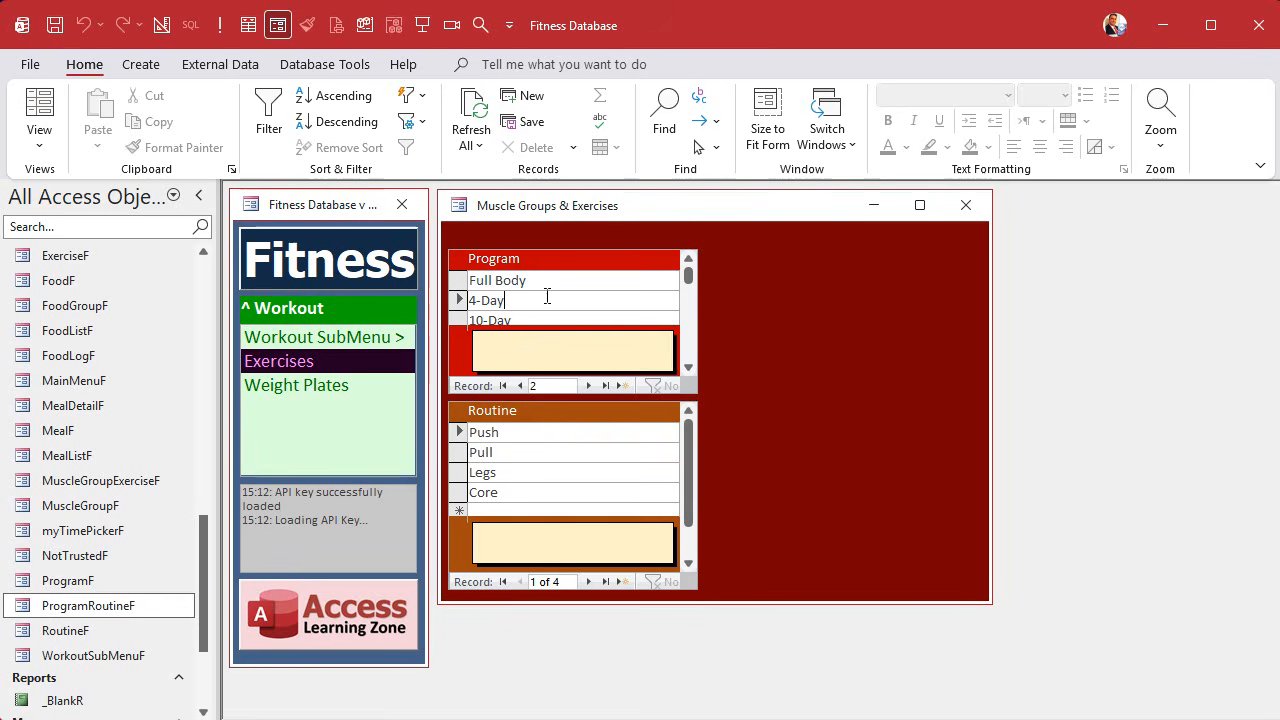
pyautogui.click(545, 316)
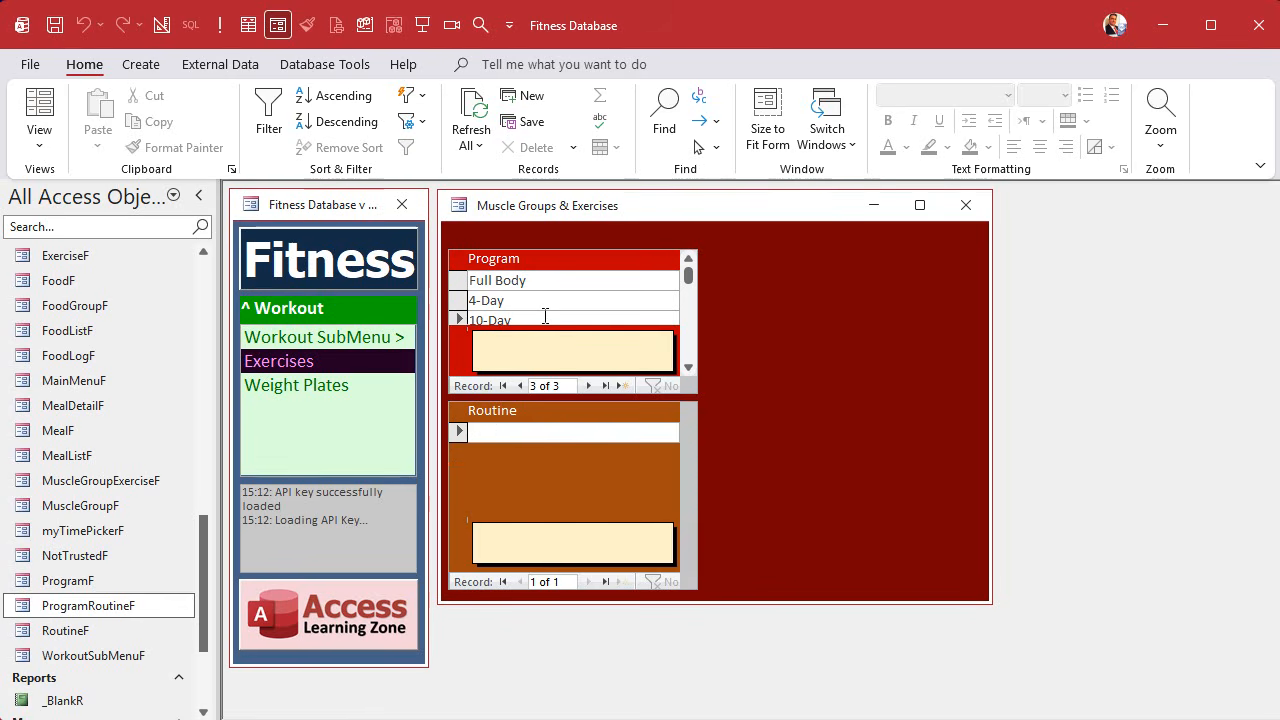
pyautogui.click(545, 300)
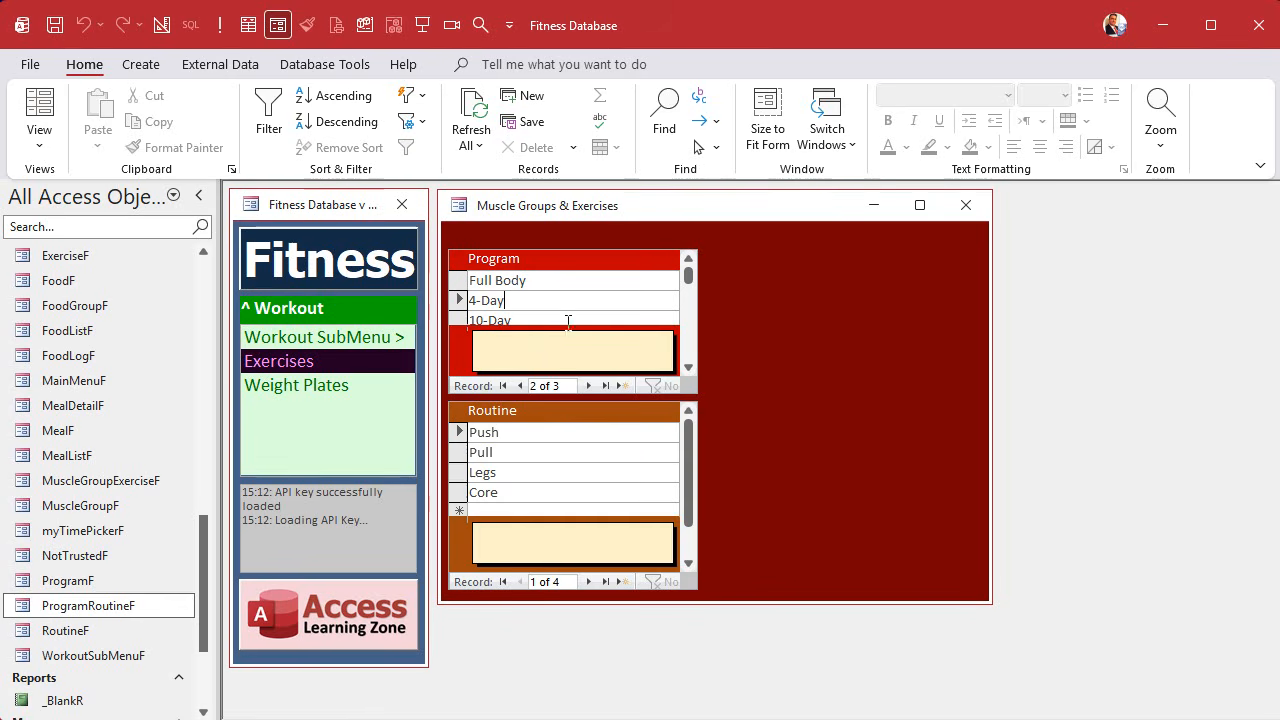
# - Return ProgramRoutineF to Design view, enlarge its window and extend the Detail section slightly downward
pyautogui.rightClick(762, 198)
pyautogui.click(822, 357)
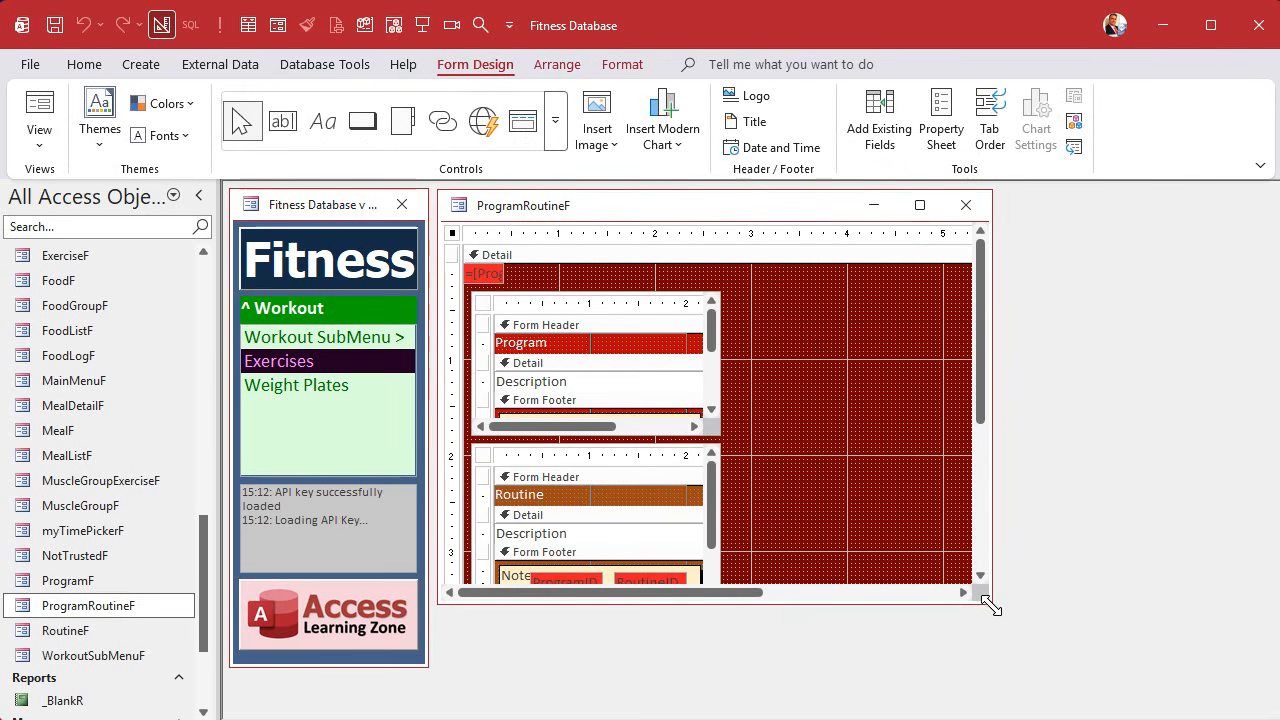
pyautogui.moveTo(988, 600); pyautogui.dragTo(1228, 706)
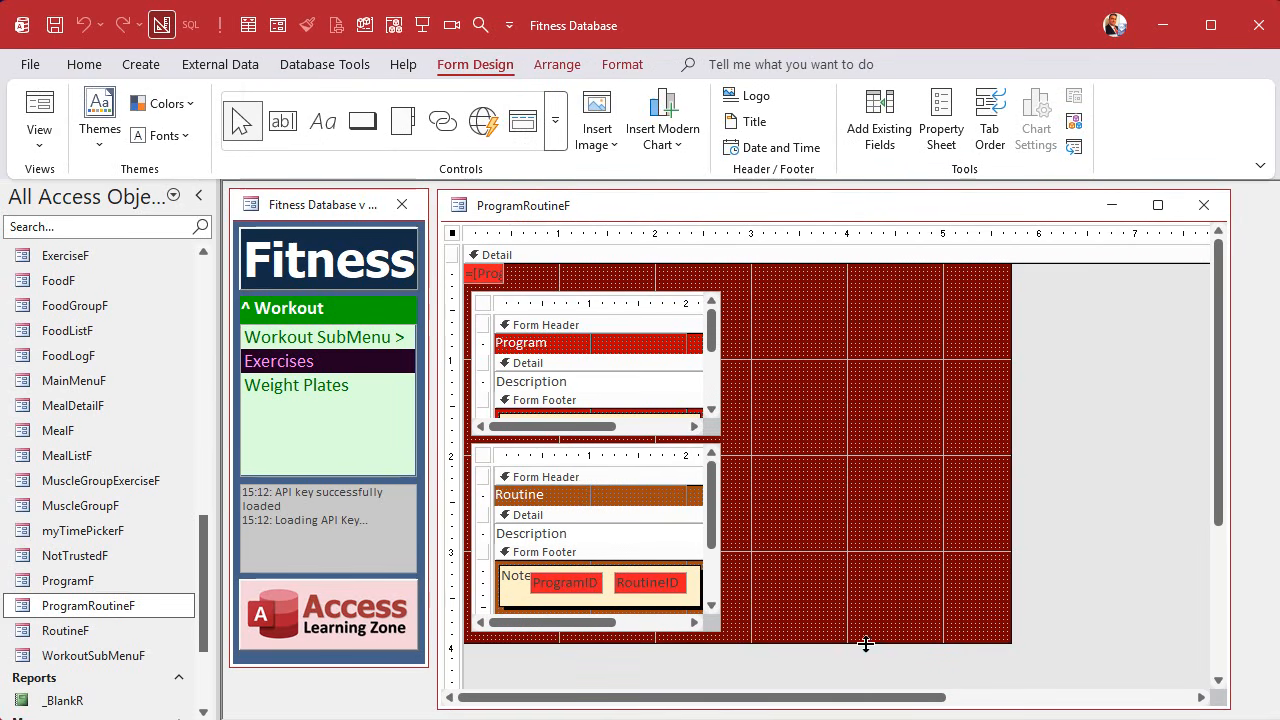
pyautogui.moveTo(866, 645); pyautogui.dragTo(871, 680)
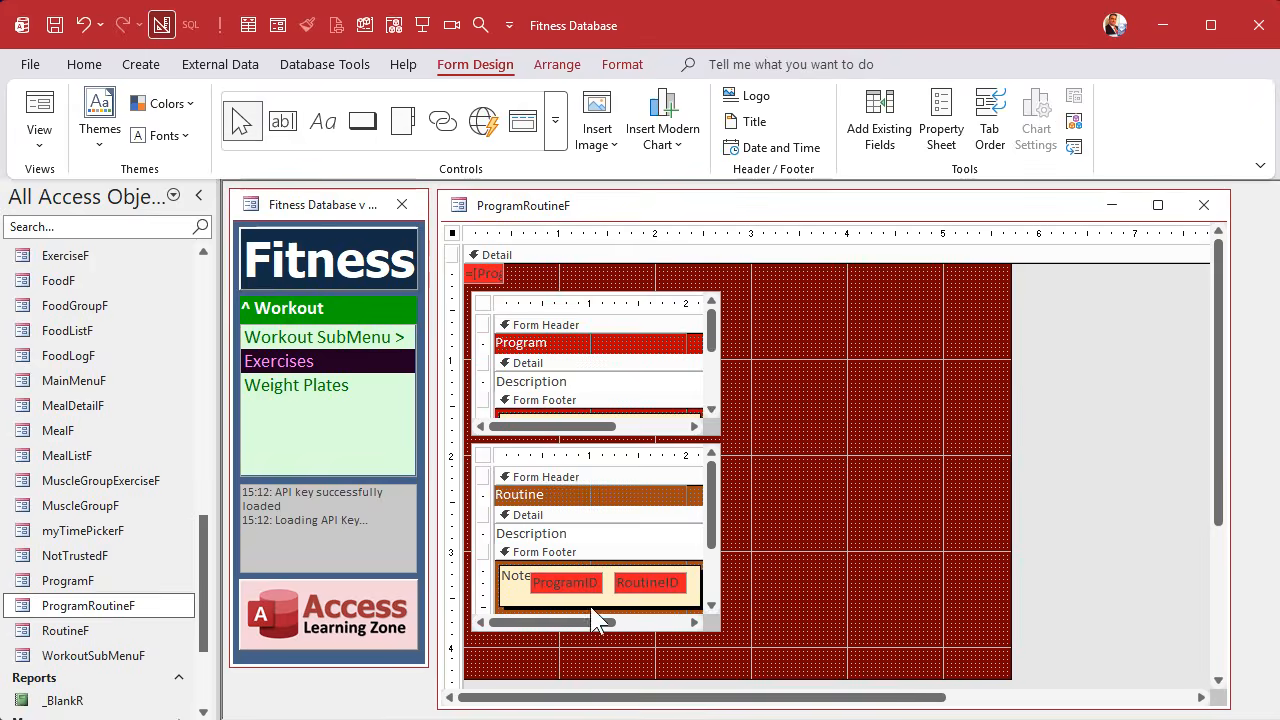
# - Make the RoutineF subform slightly taller, shift it down, and extend the ProgramF subform into the freed space above it
pyautogui.click(589, 516)
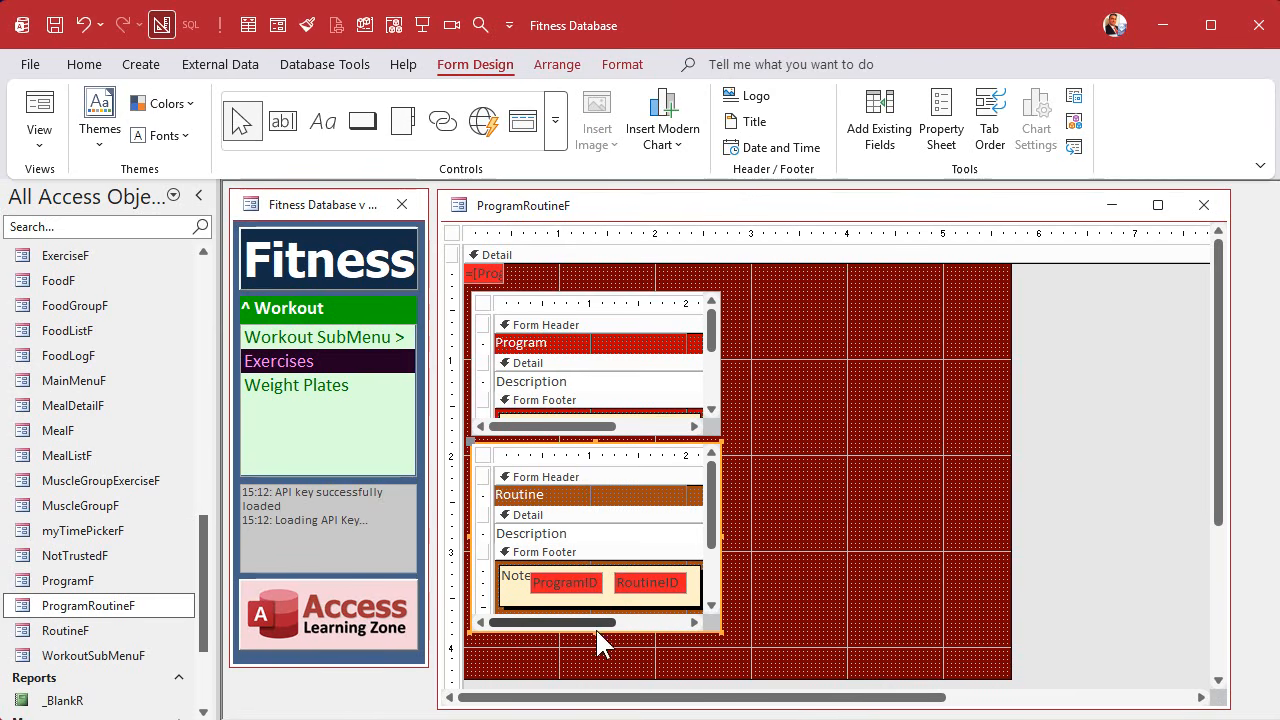
pyautogui.moveTo(595, 633); pyautogui.dragTo(596, 652)
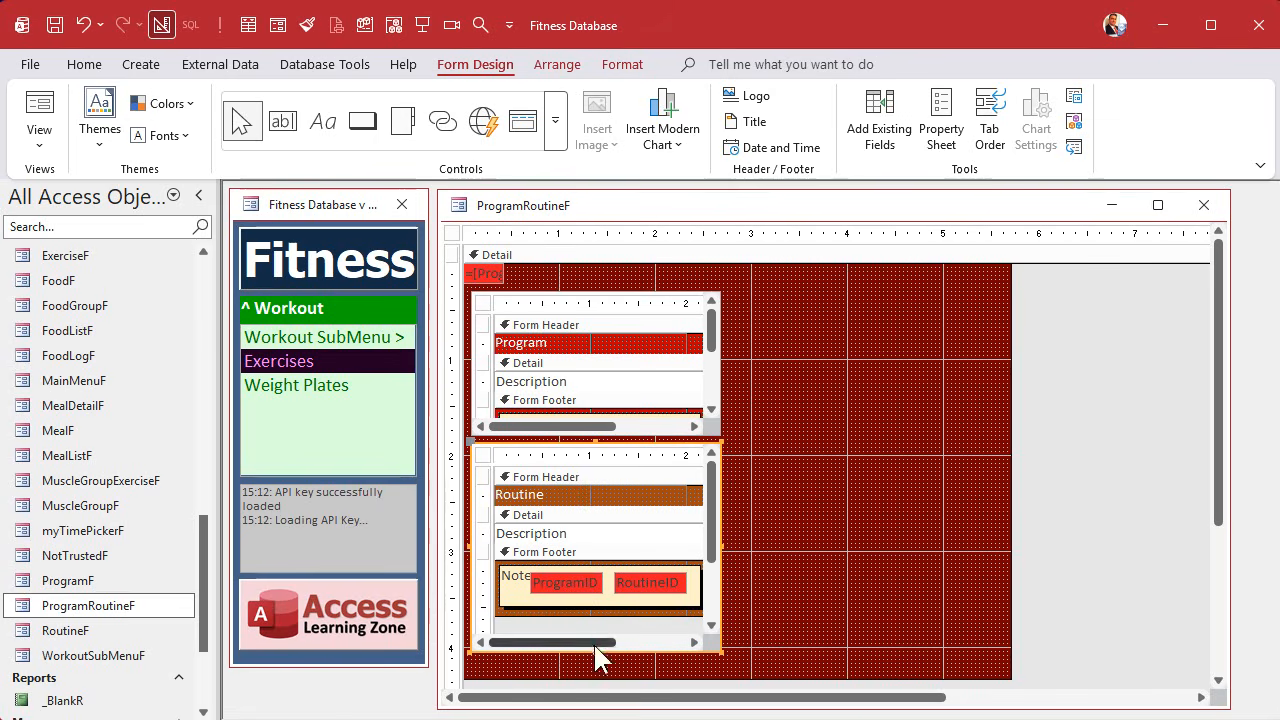
pyautogui.moveTo(616, 446)
pyautogui.mouseDown()
pyautogui.moveTo(616, 466)
pyautogui.moveTo(596, 438)
pyautogui.moveTo(596, 456)
pyautogui.mouseUp()
pyautogui.click(617, 425)
pyautogui.click(786, 464)
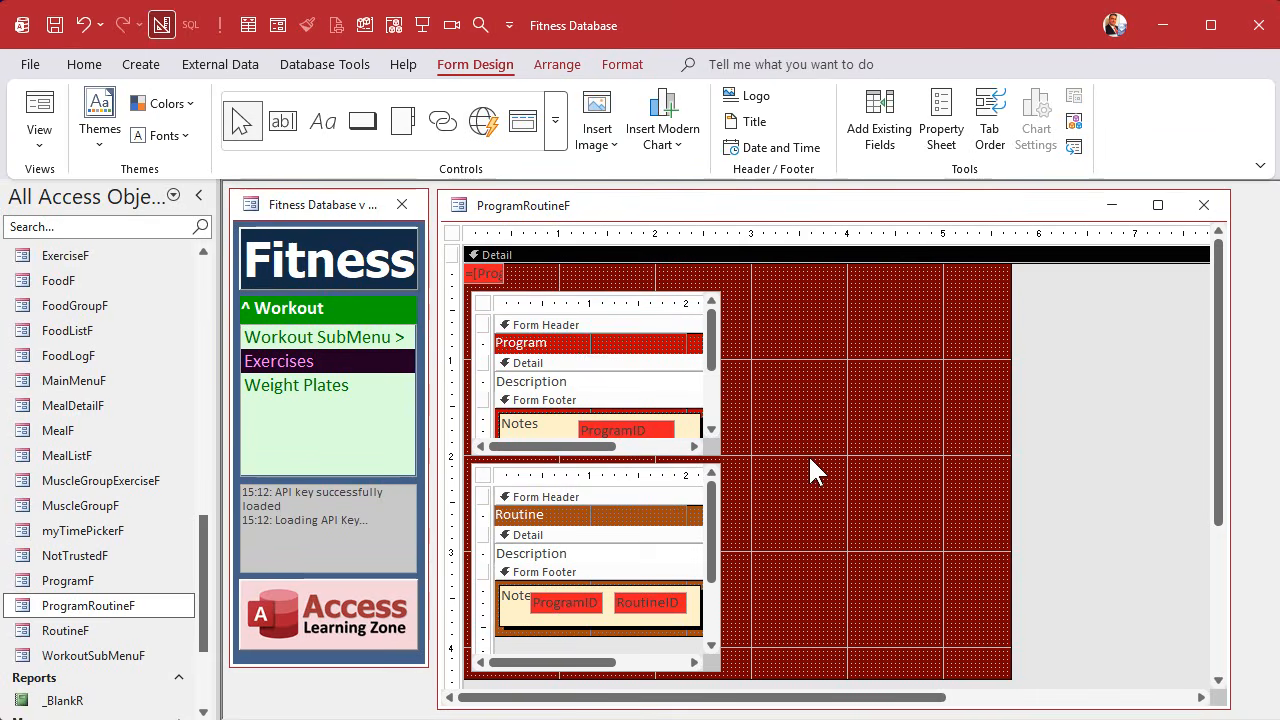
# - Shorten the Notes box in the ProgramF subform's footer and reduce the footer's height to fit it
pyautogui.moveTo(713, 326); pyautogui.dragTo(712, 361)
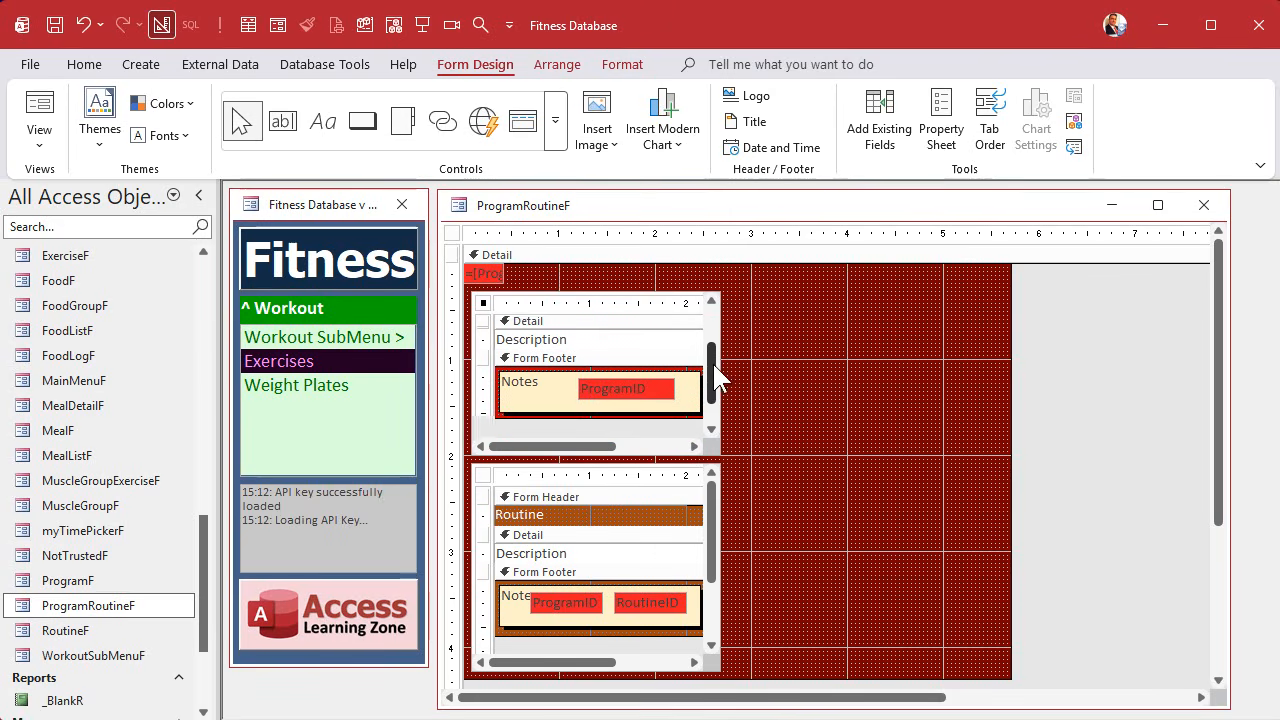
pyautogui.click(556, 388)
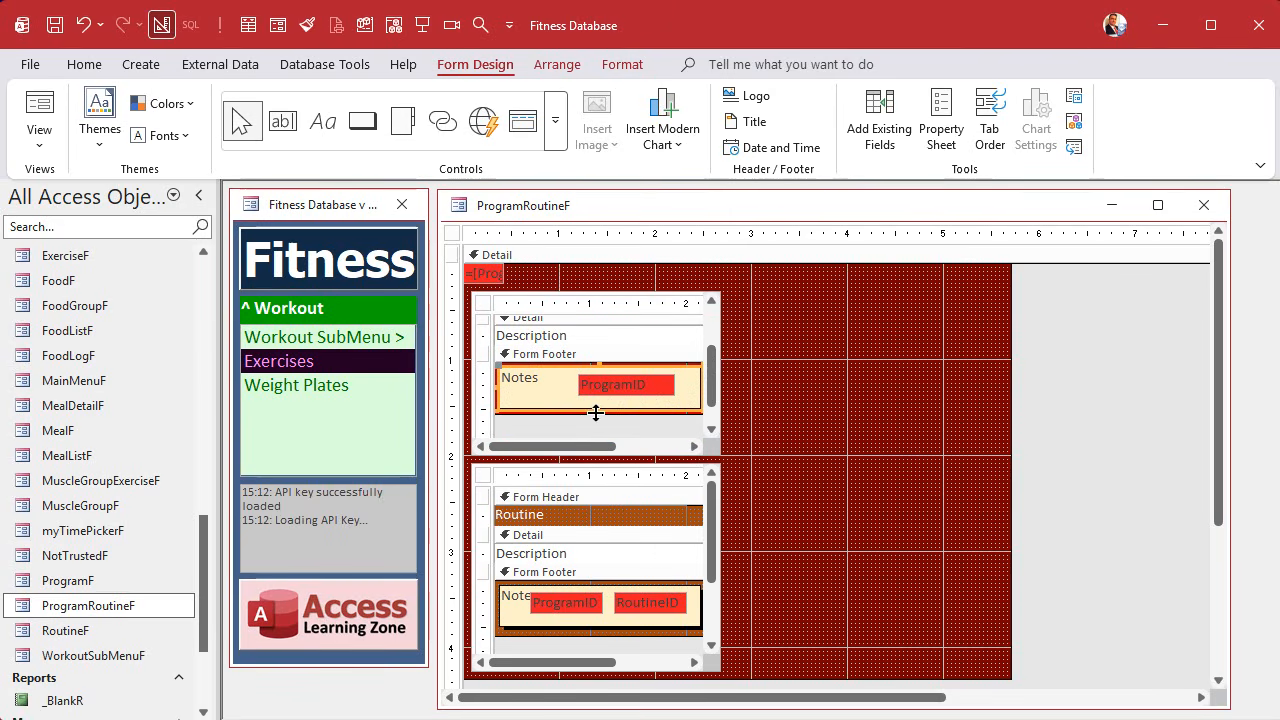
pyautogui.moveTo(600, 408); pyautogui.dragTo(601, 402)
pyautogui.click(816, 390)
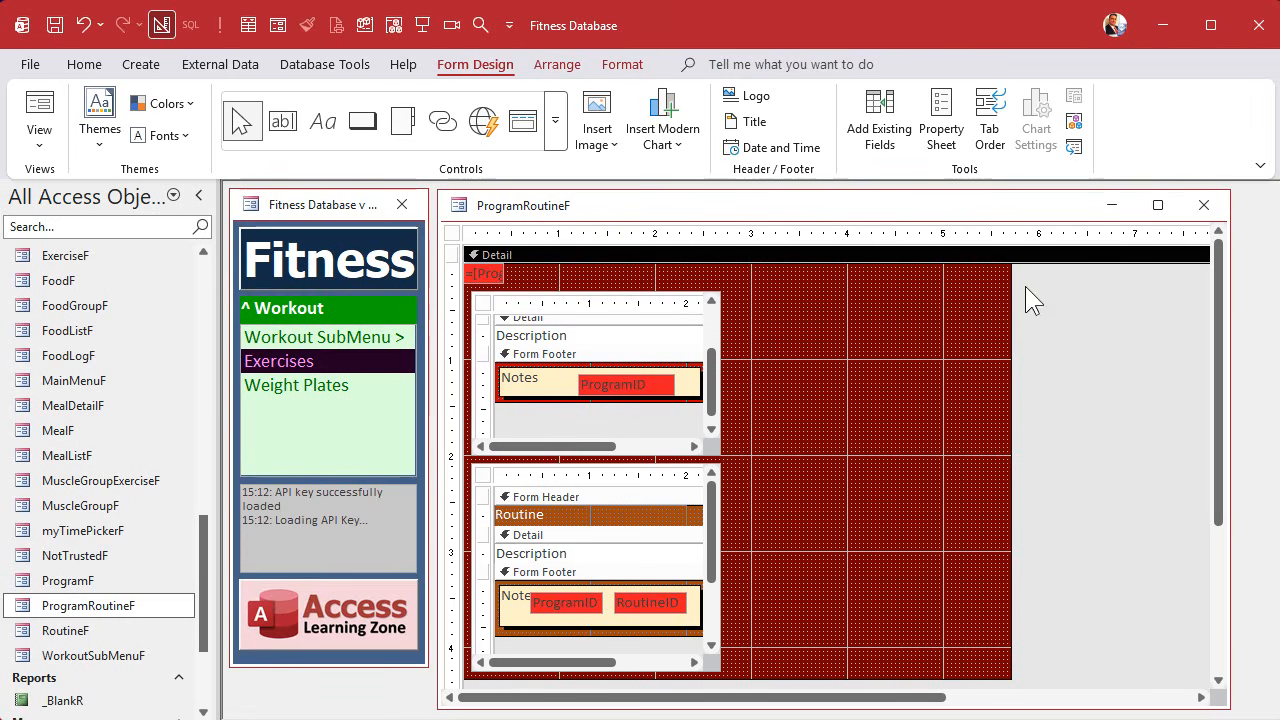
# - Close the ProgramRoutineF design and reopen the form in Form view
pyautogui.click(1203, 205)
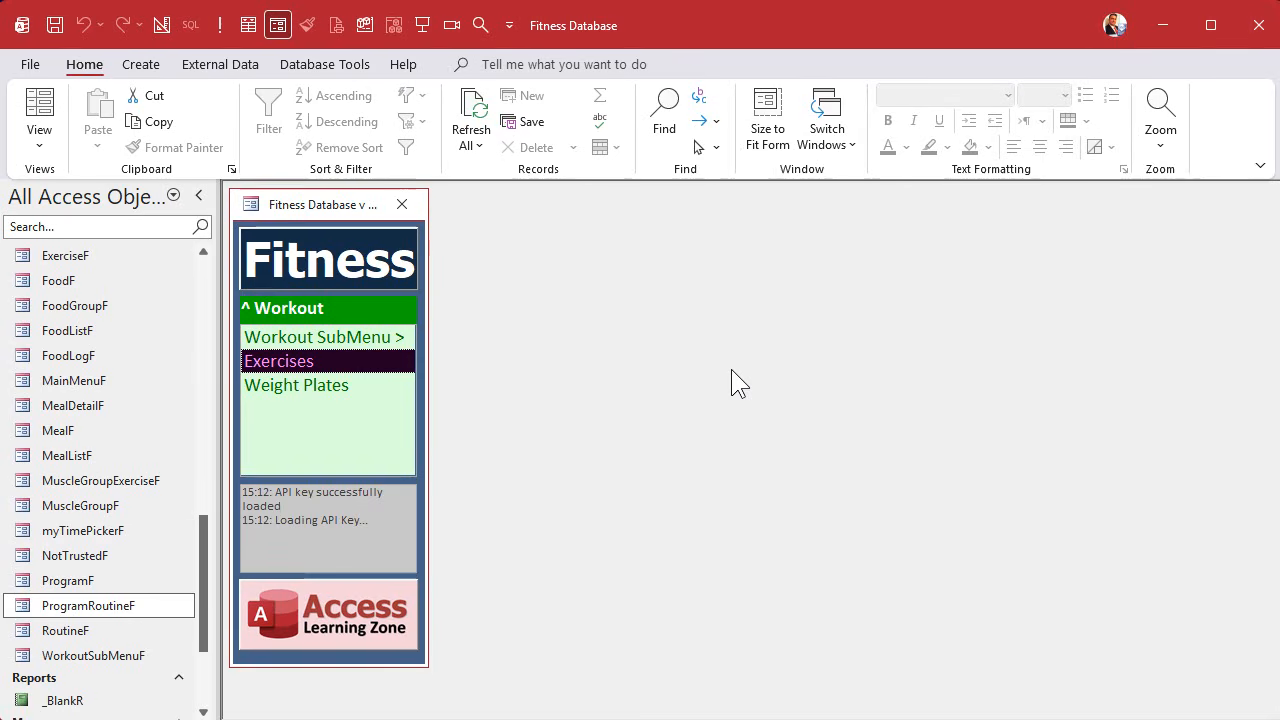
pyautogui.click(86, 607)
pyautogui.doubleClick(88, 608)
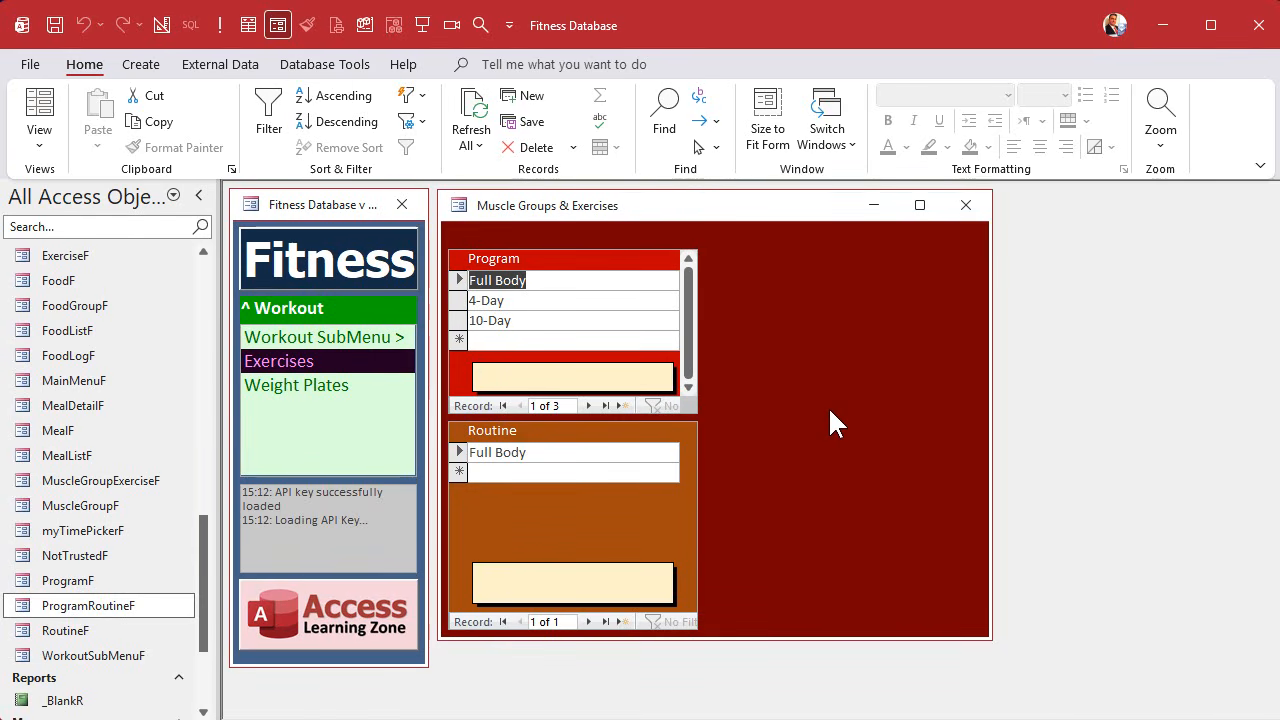
# - Select the 4-Day and 10-Day programs in turn to recheck the linked routines in the resized layout
pyautogui.click(532, 302)
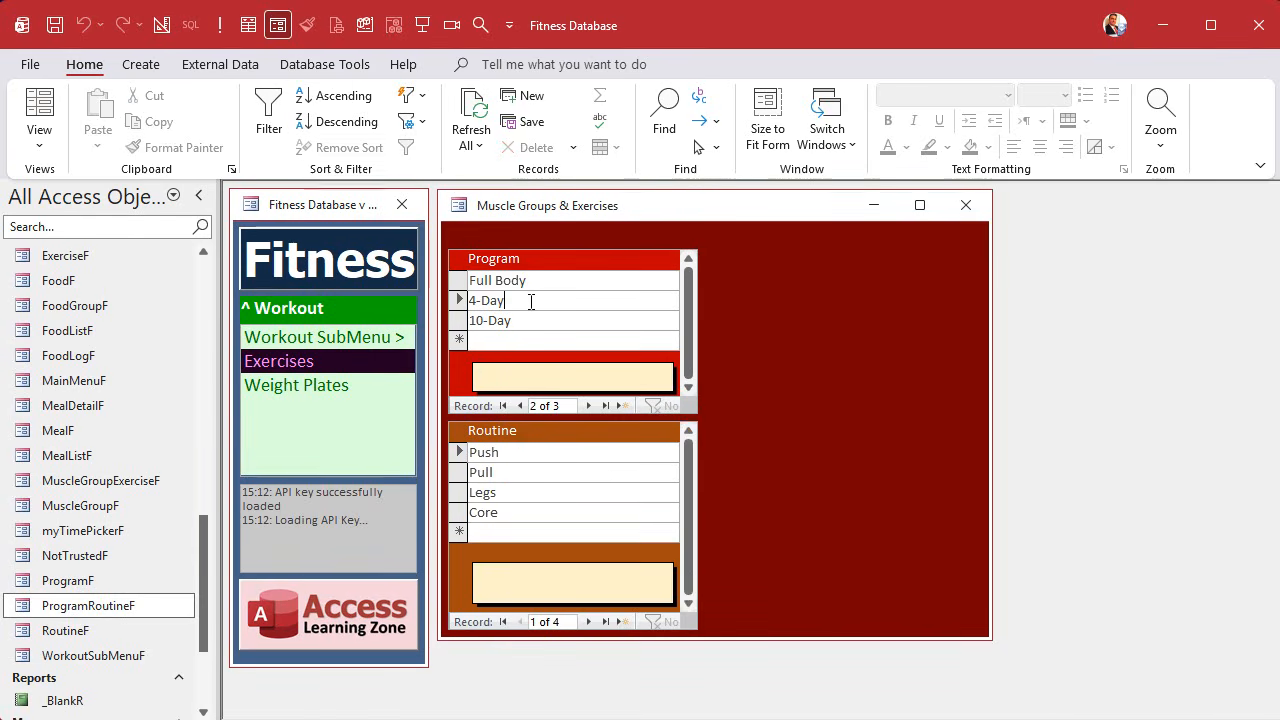
pyautogui.click(535, 319)
pyautogui.click(538, 300)
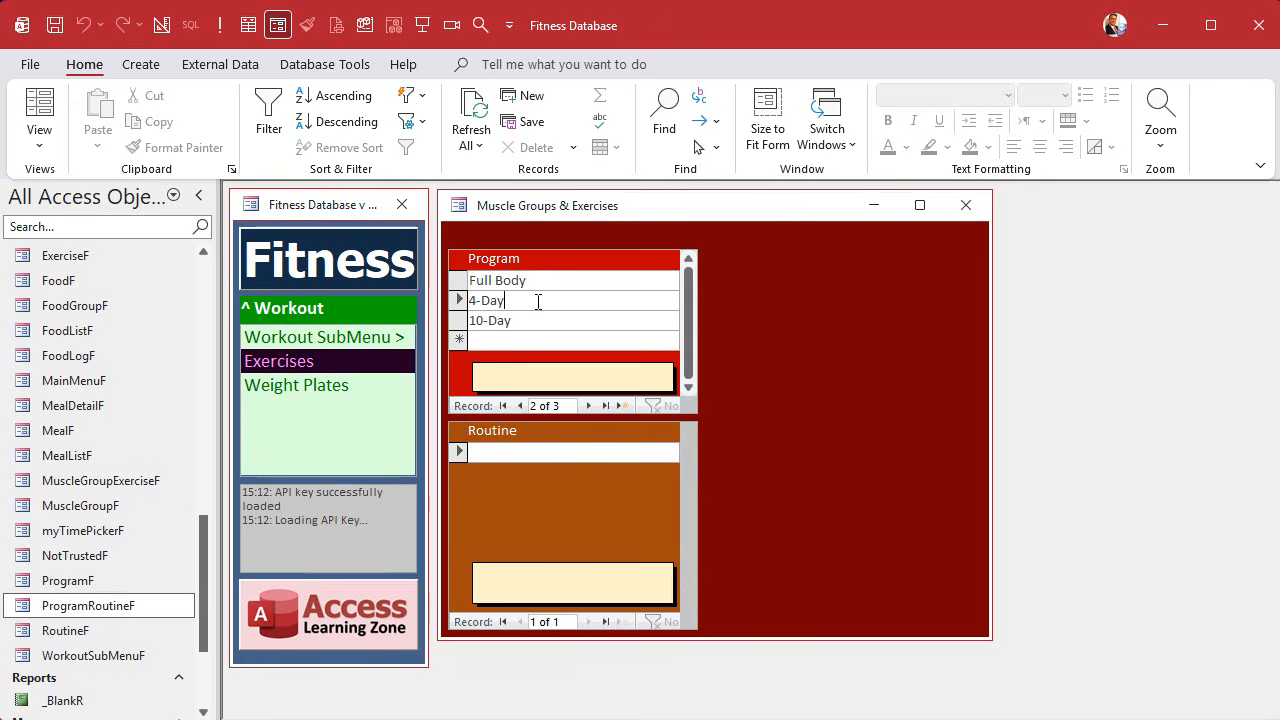